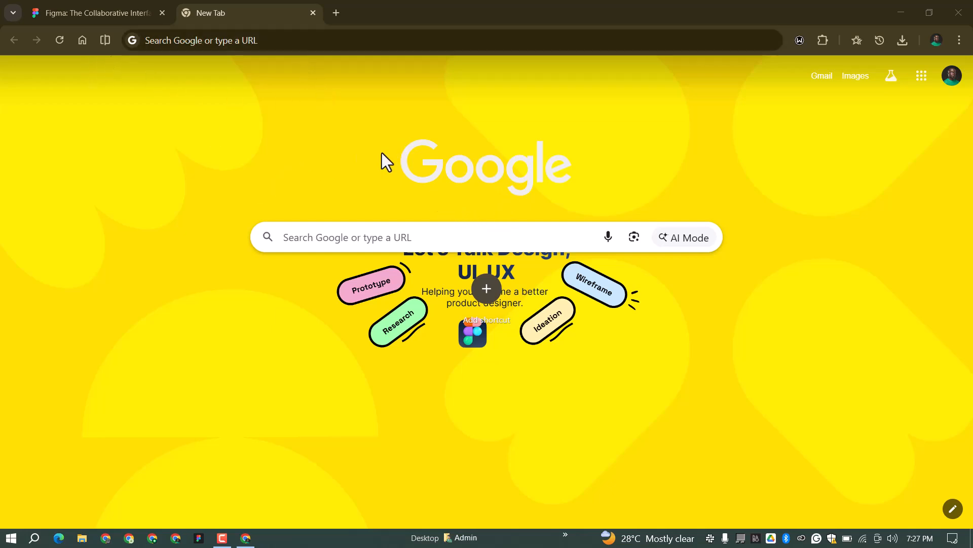
Switch to the Figma website tab and look through the sections of its home page
left_click(115, 13)
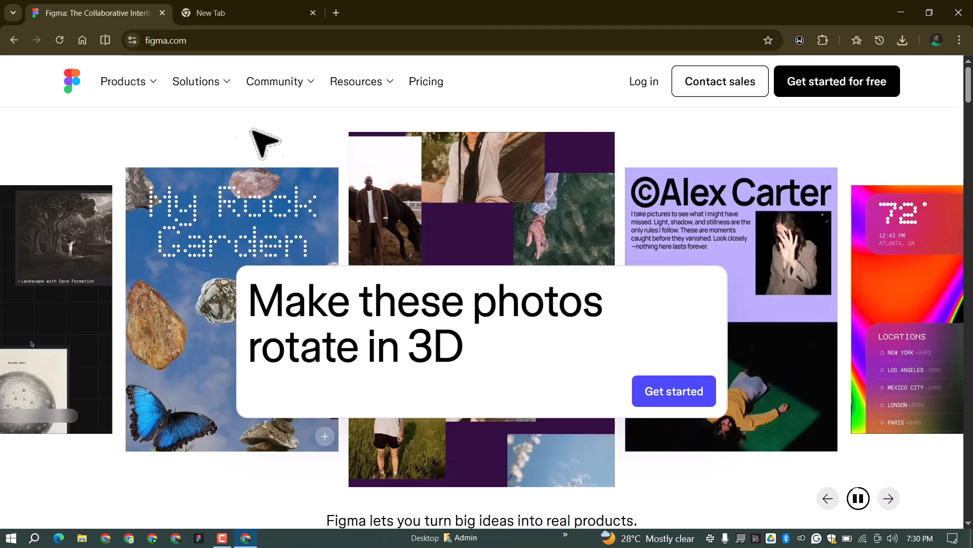
scroll(558, 291, "down", 5)
scroll(557, 290, "down", 18)
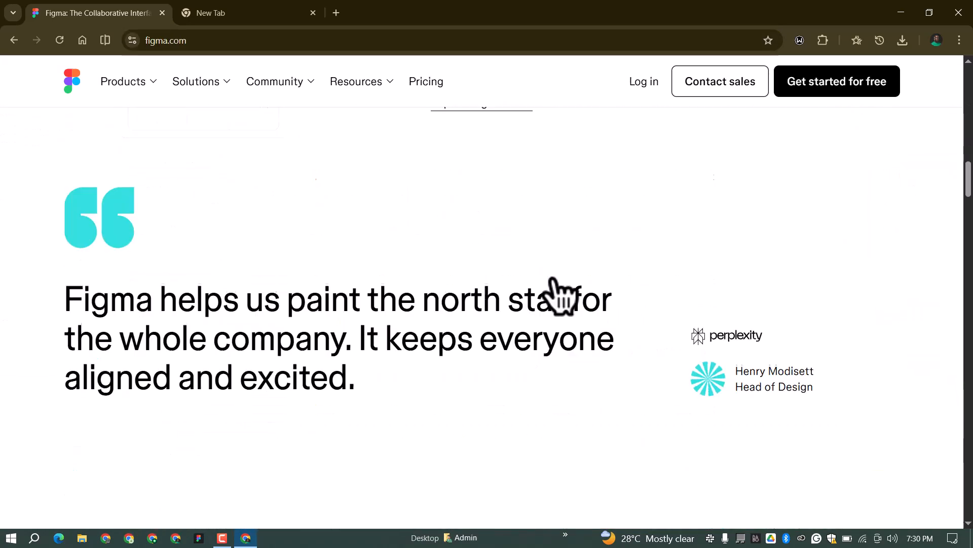
scroll(485, 313, "down", 15)
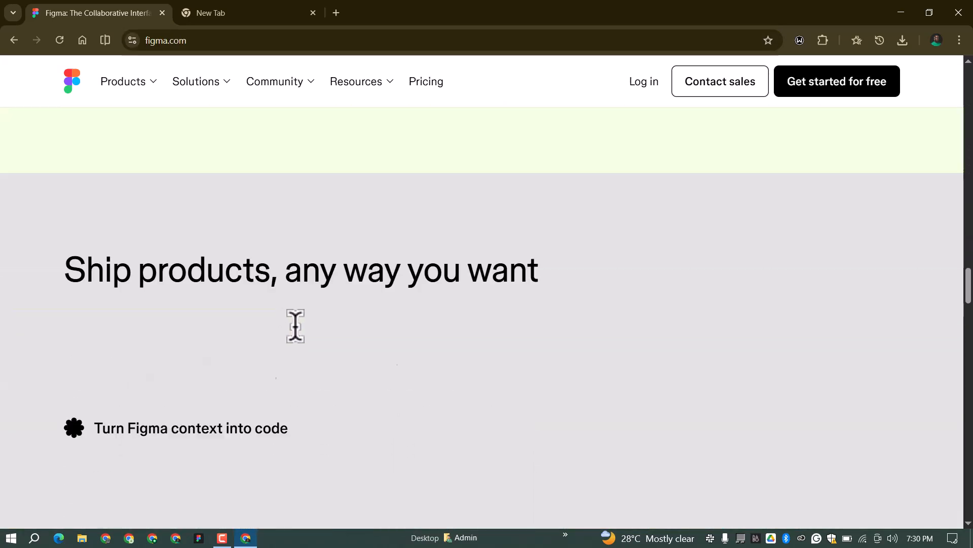
scroll(529, 299, "up", 18)
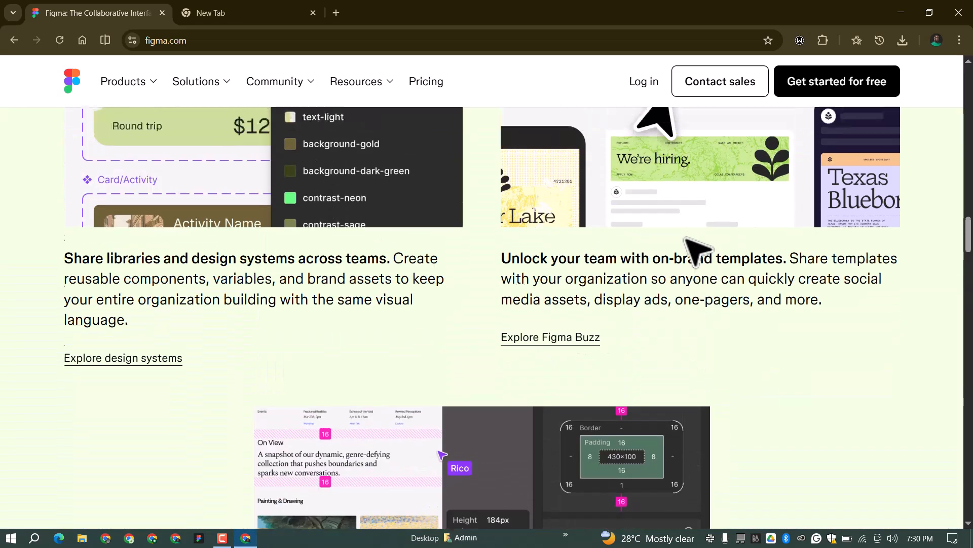
scroll(733, 196, "up", 5)
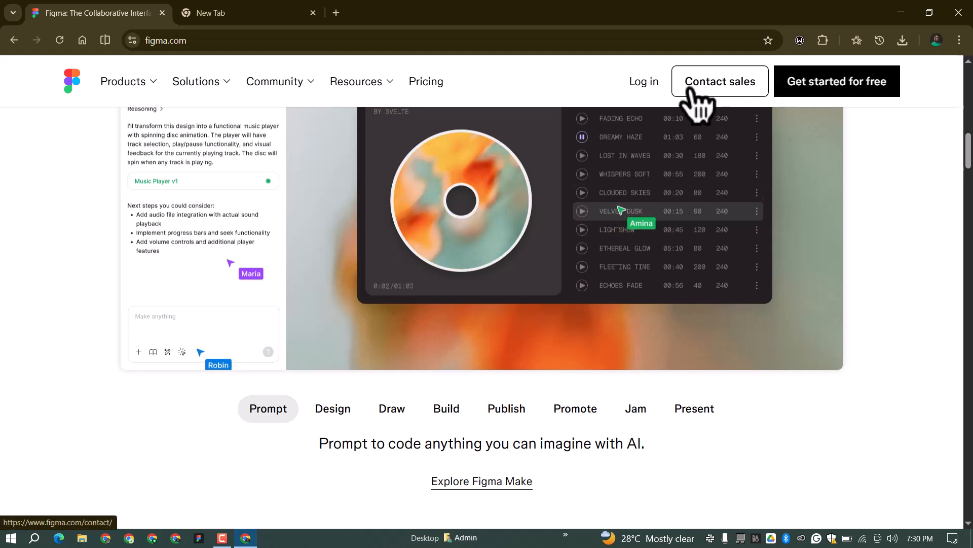
Log in to Figma with the existing Google account and open the team's drafts
left_click(841, 84)
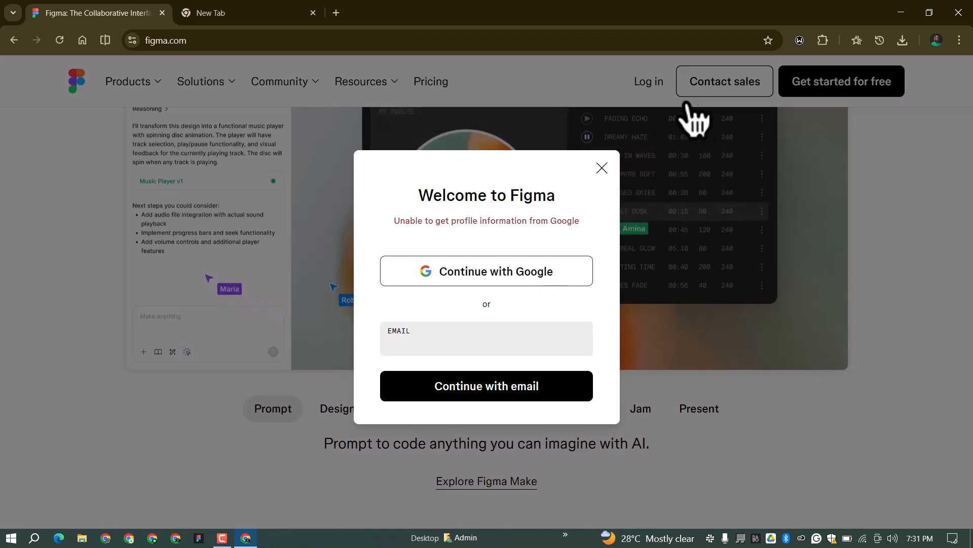
left_click(665, 94)
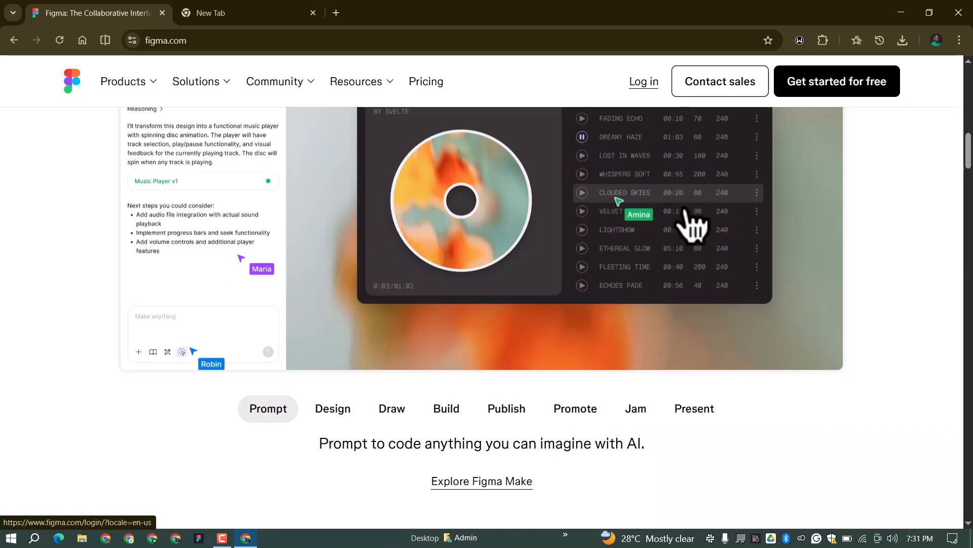
left_click(684, 241)
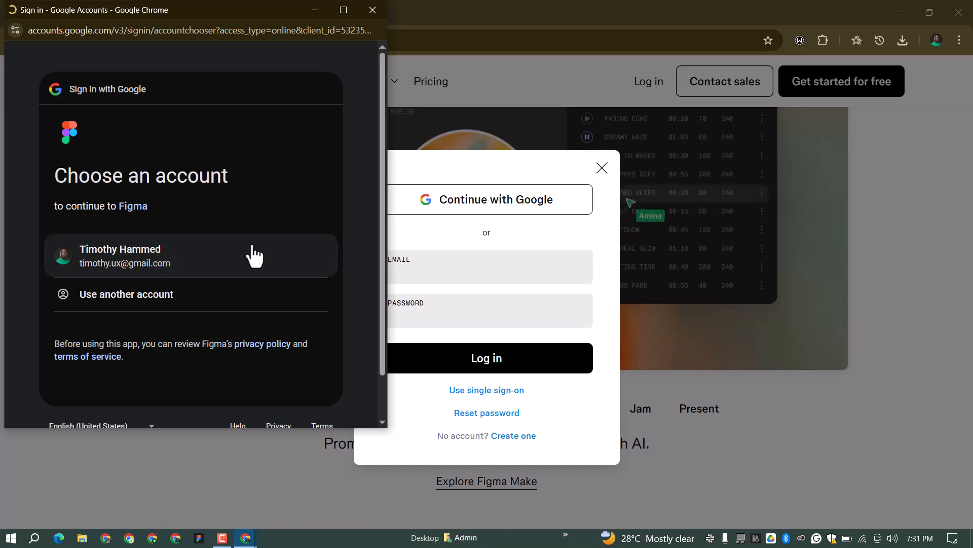
left_click(268, 275)
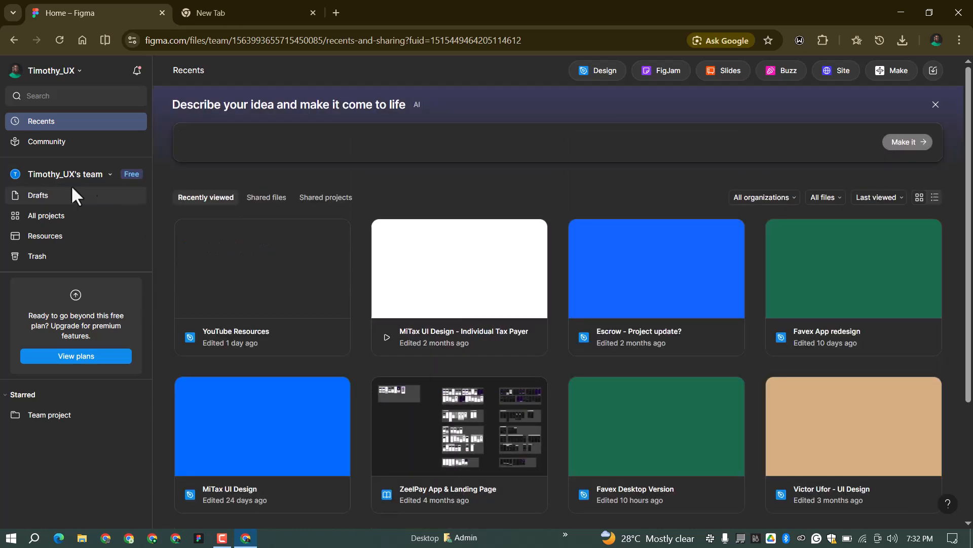
left_click(41, 195)
Load figma.com/downloads in the second browser tab and review the desktop, mobile and font installer options
left_click(254, 8)
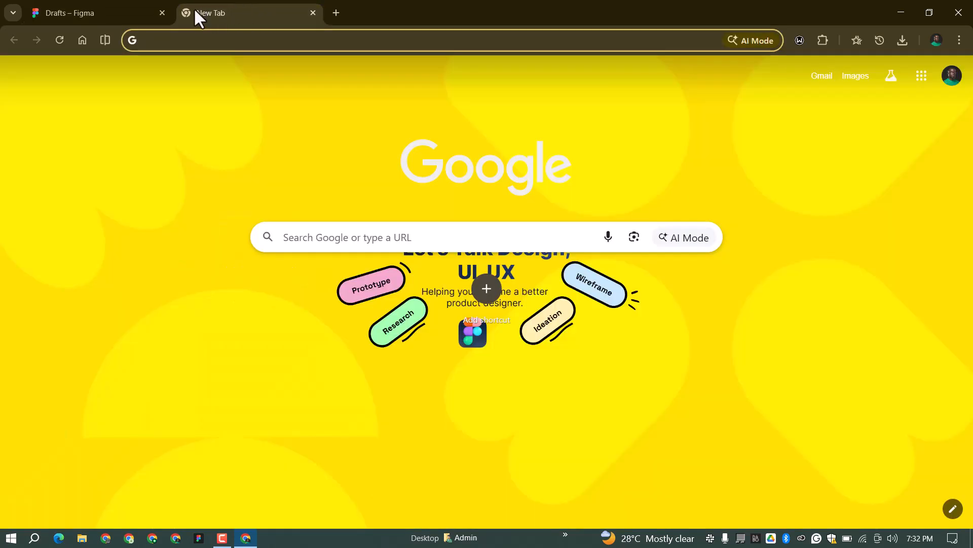
left_click(99, 12)
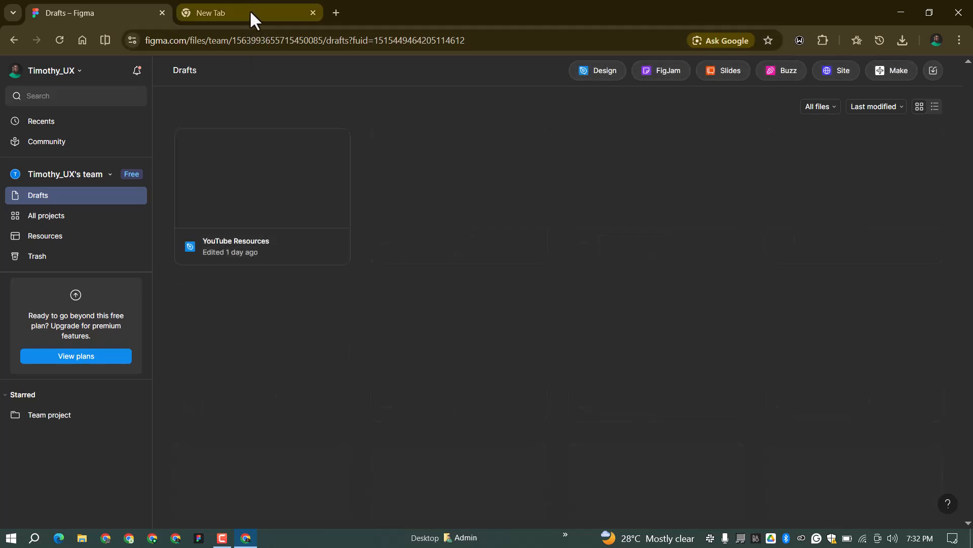
left_click(251, 12)
type("f")
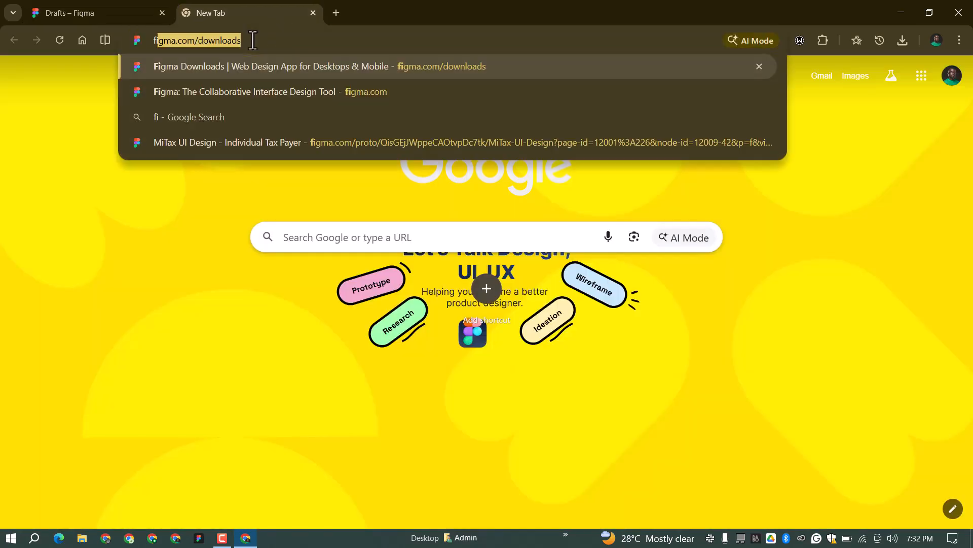
type("igma.com/downloads")
key("Right")
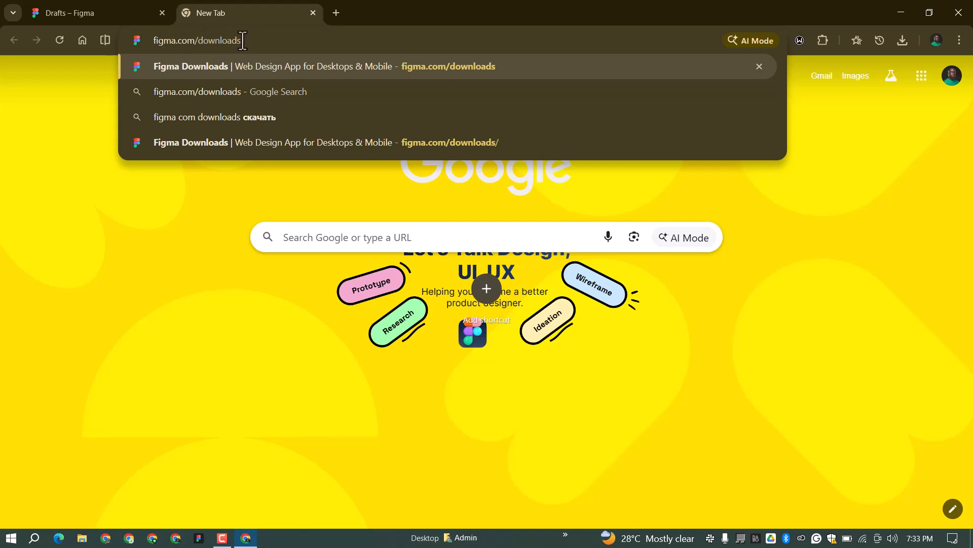
key("Return")
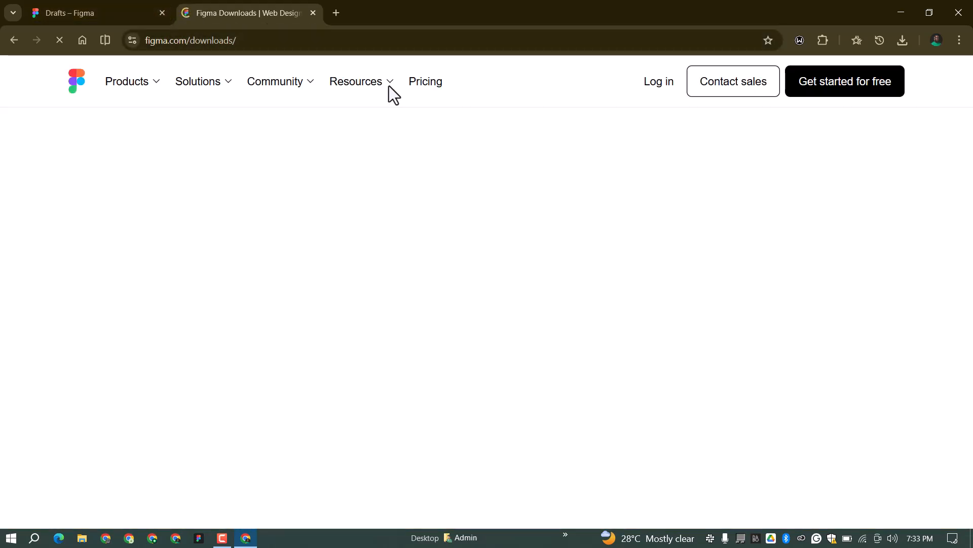
scroll(571, 261, "down", 6)
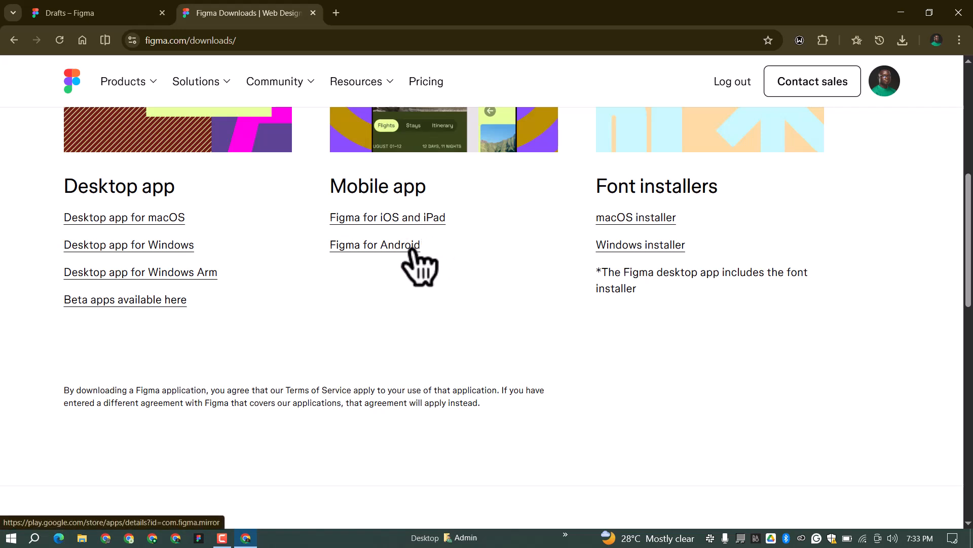
scroll(408, 238, "up", 1)
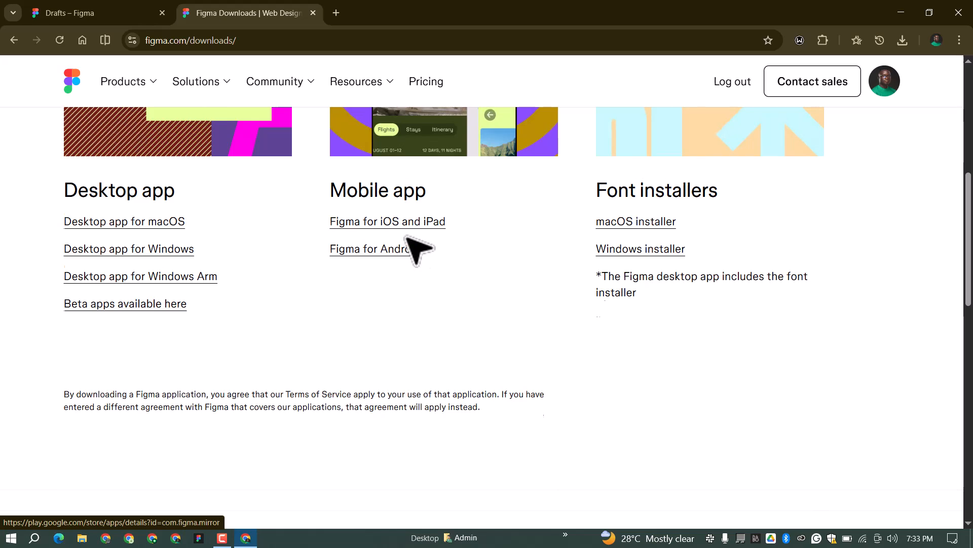
scroll(407, 237, "up", 2)
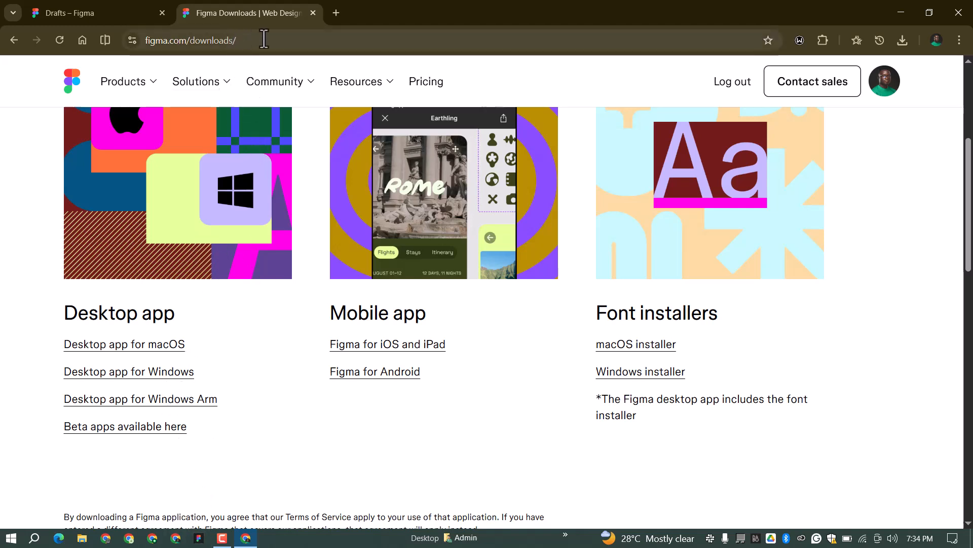
Return to the Figma files tab and look through All projects, Resources, Trash, the plans overview, Team project and Community
left_click(103, 11)
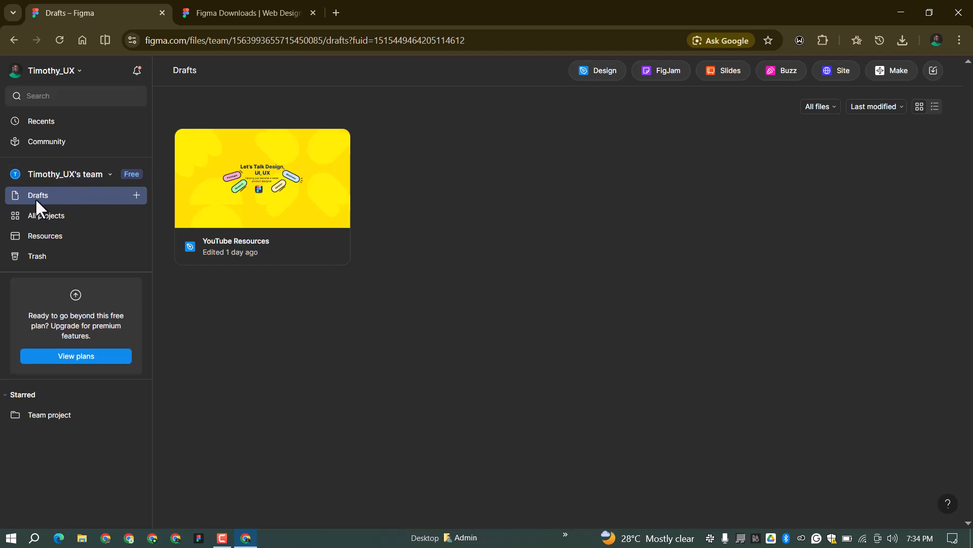
left_click(44, 216)
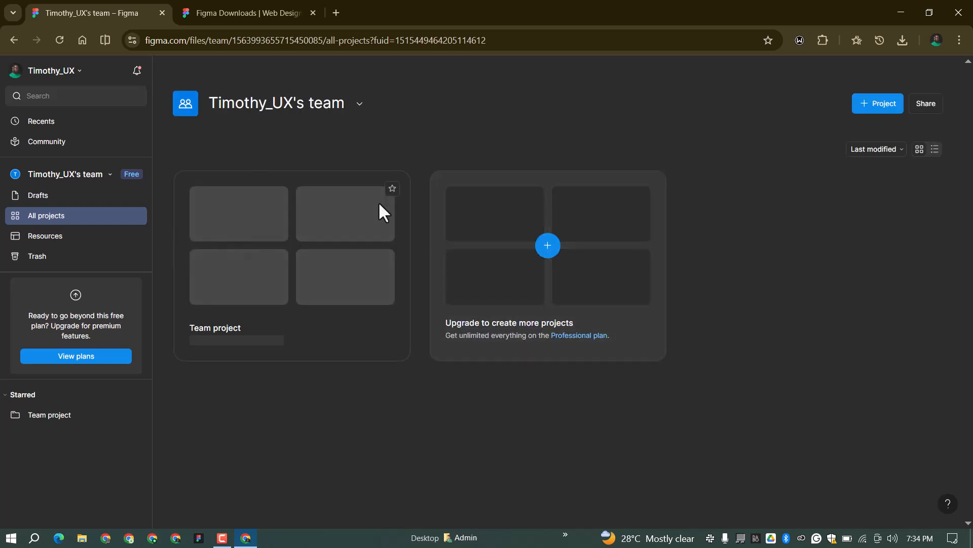
left_click(74, 236)
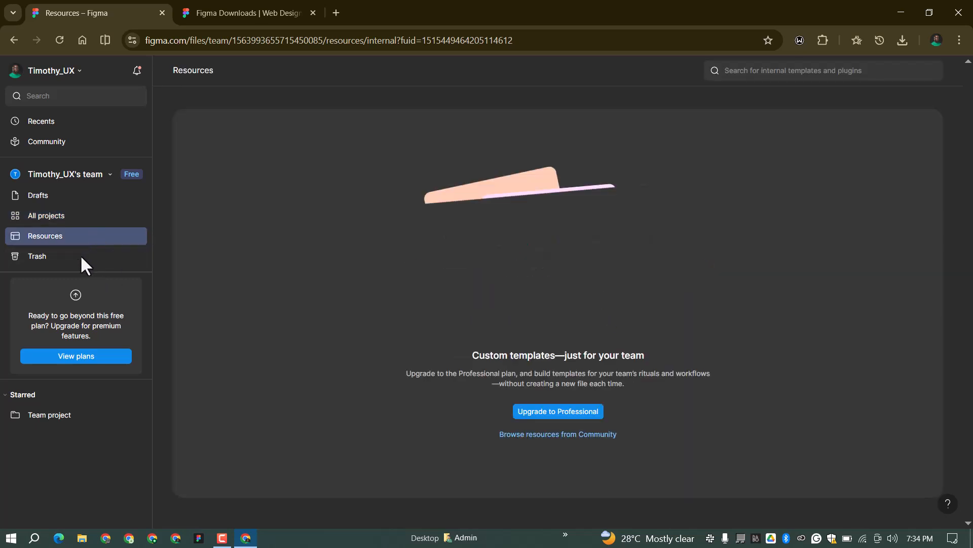
left_click(43, 259)
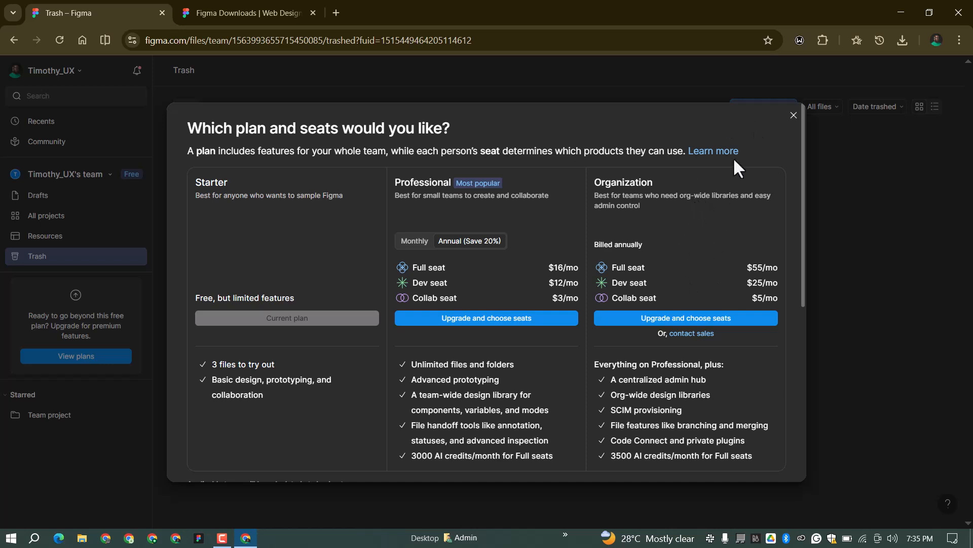
left_click(794, 116)
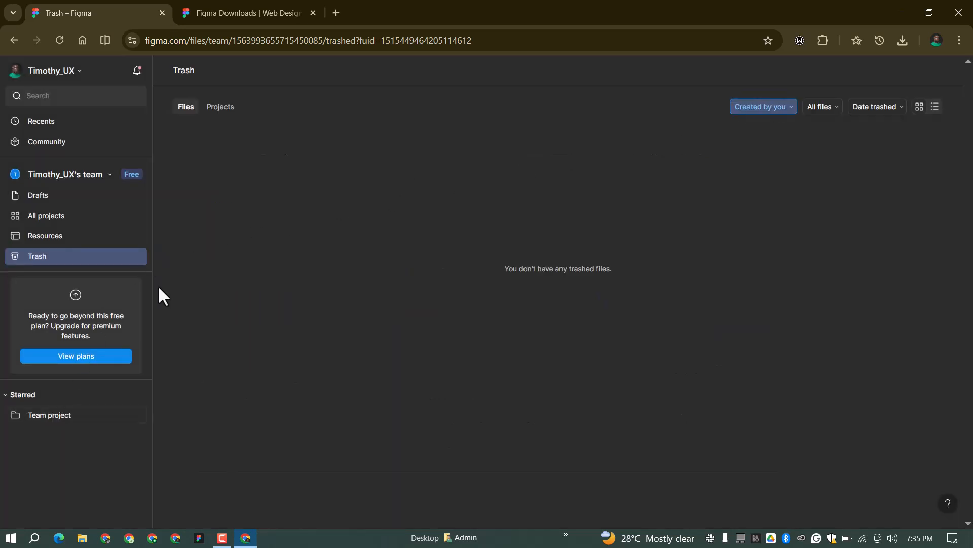
left_click(61, 415)
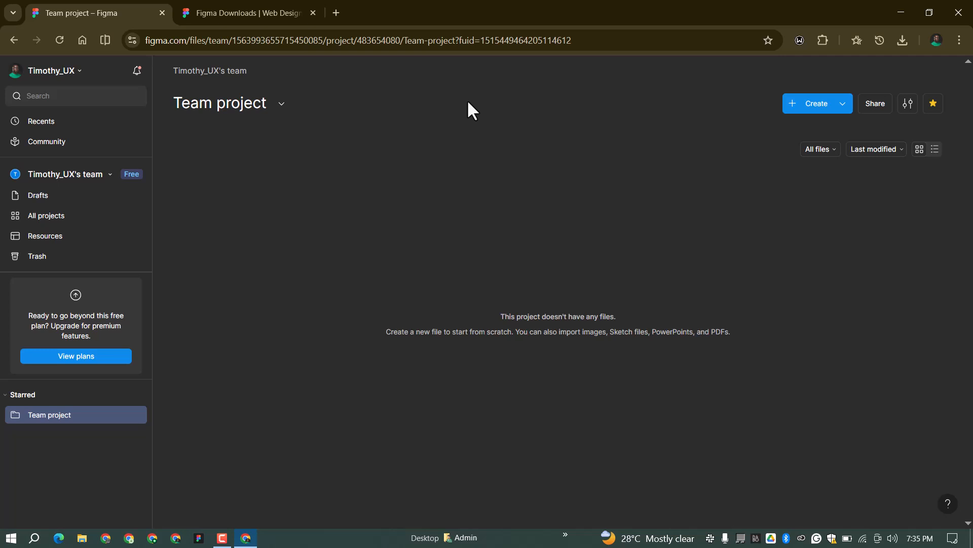
left_click(82, 141)
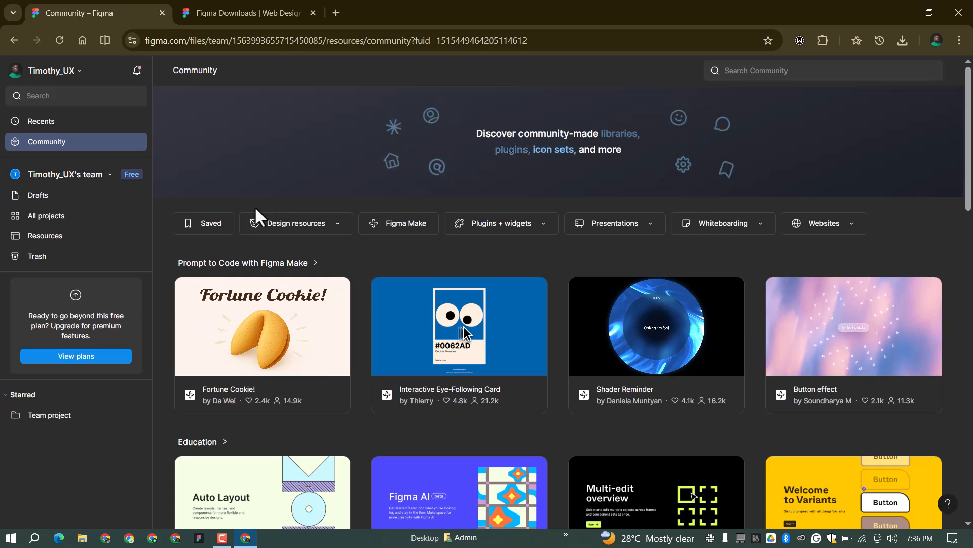
scroll(437, 167, "down", 1)
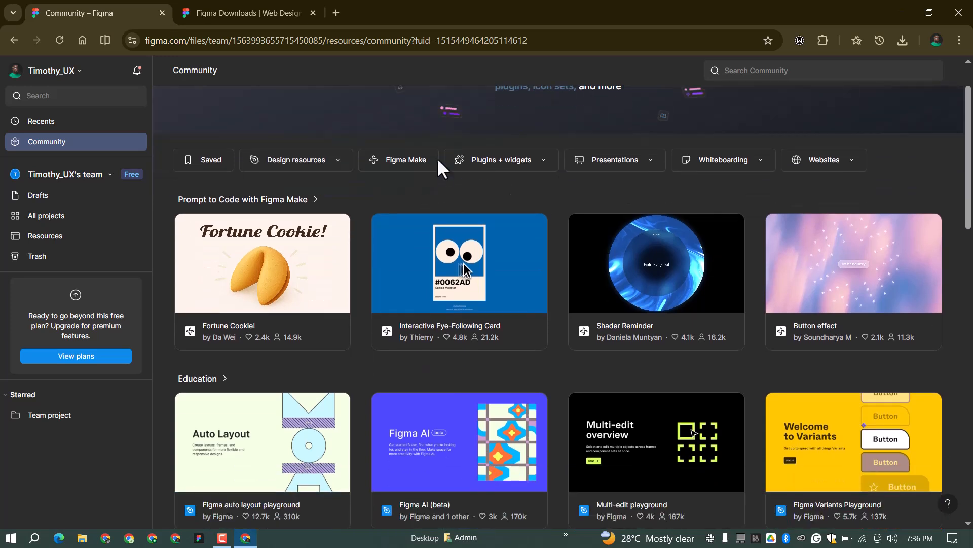
Review the list of all notifications and close it
left_click(137, 69)
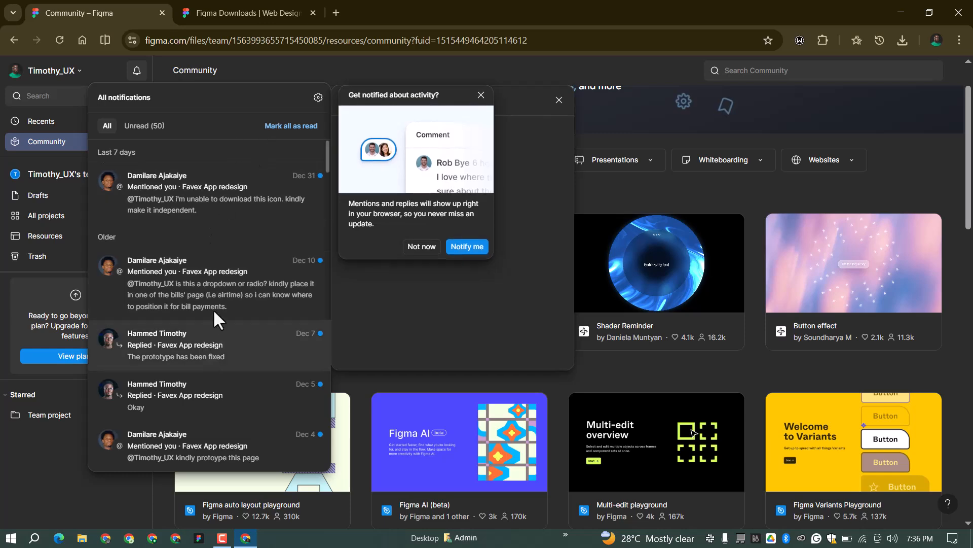
scroll(223, 235, "down", 2)
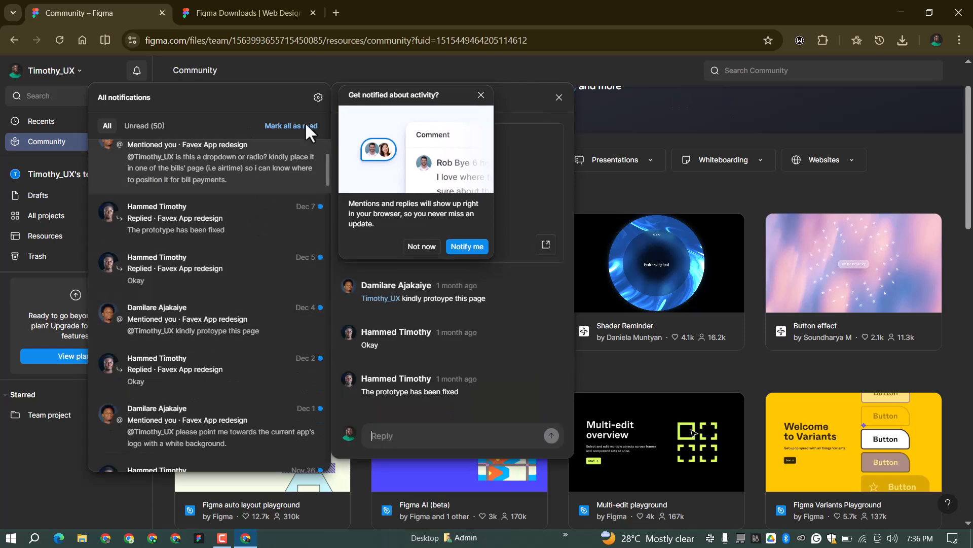
scroll(243, 325, "down", 1)
scroll(248, 304, "up", 3)
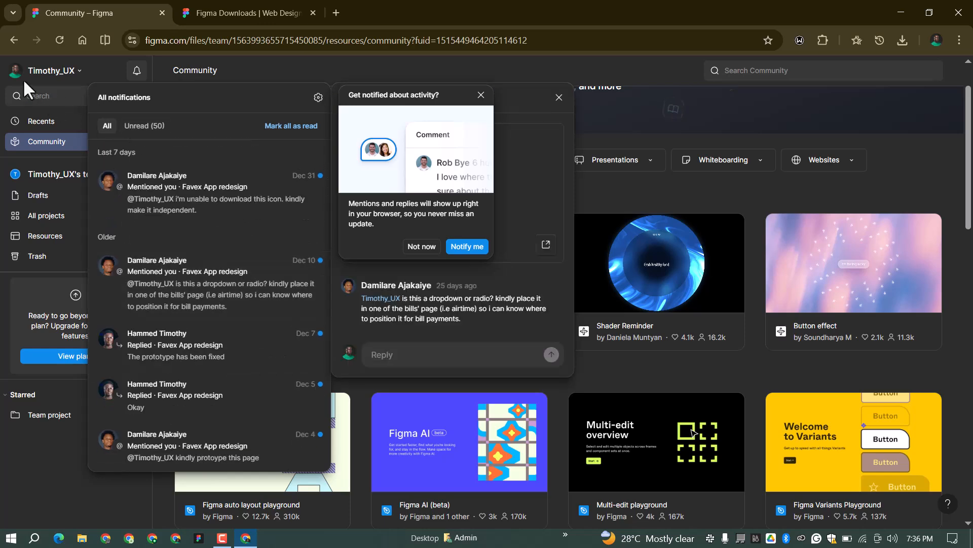
left_click(81, 71)
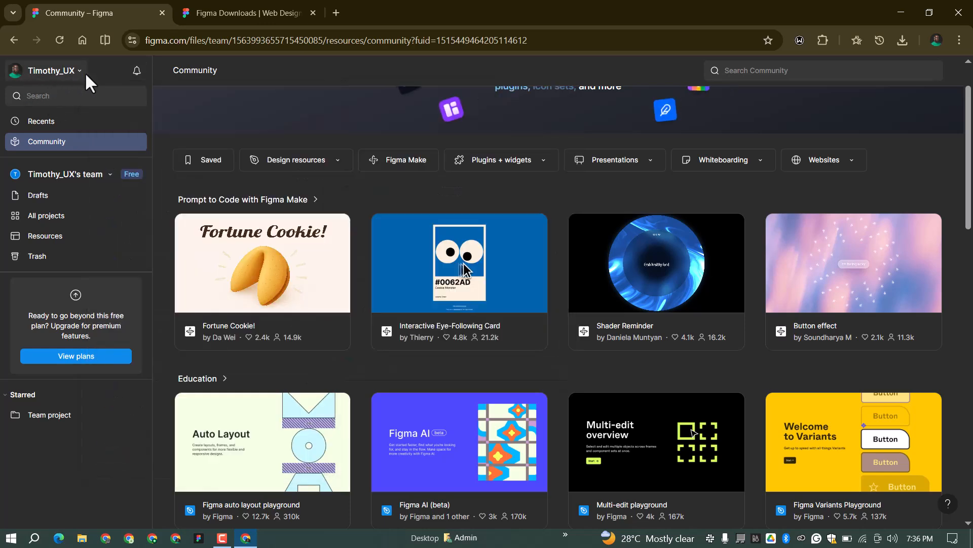
Look over the account options such as theme, settings and desktop app, and close them
left_click(82, 71)
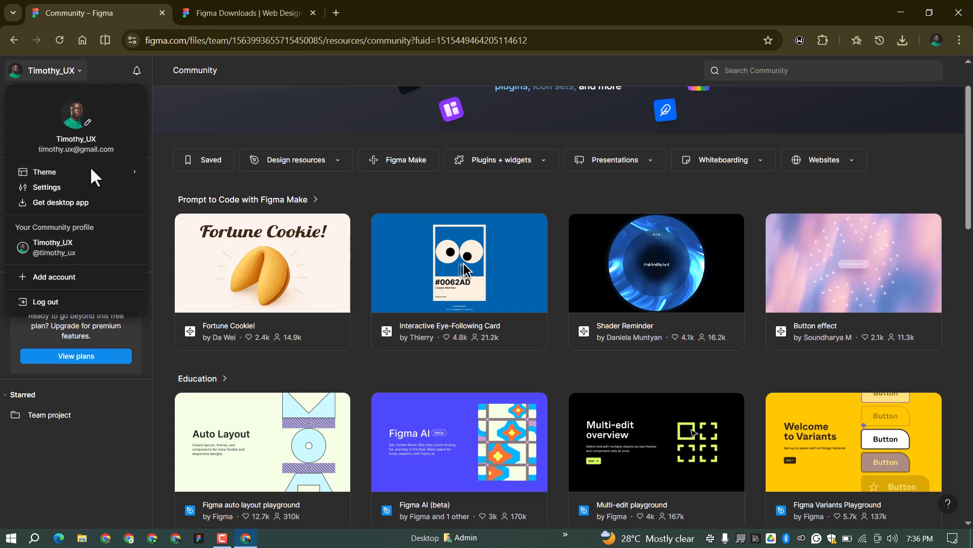
mouse_move(91, 169)
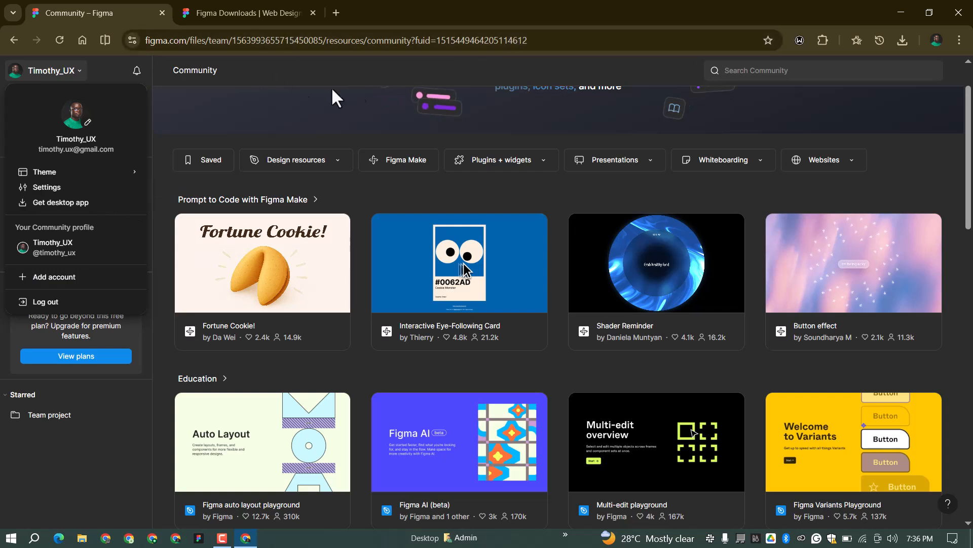
left_click(268, 83)
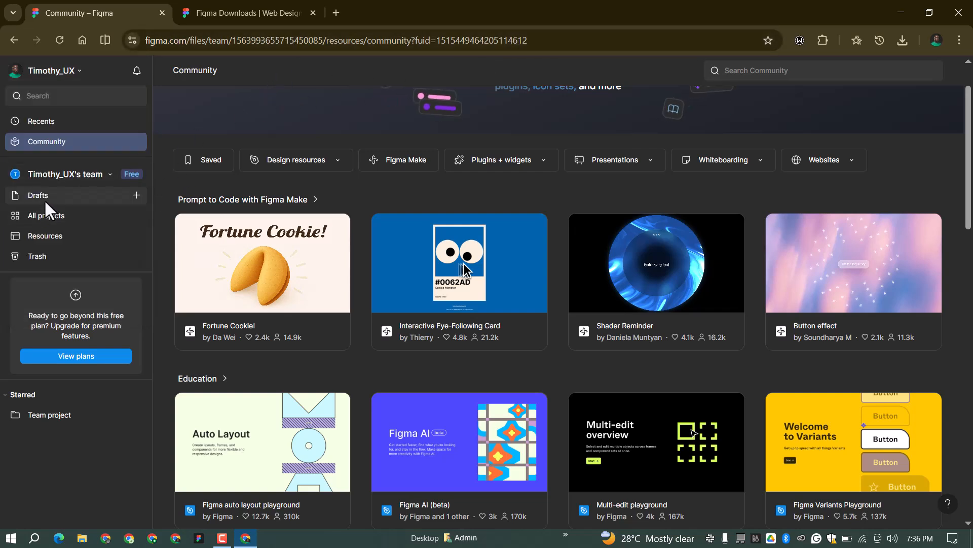
Create a new Figma Design file in Drafts
left_click(76, 201)
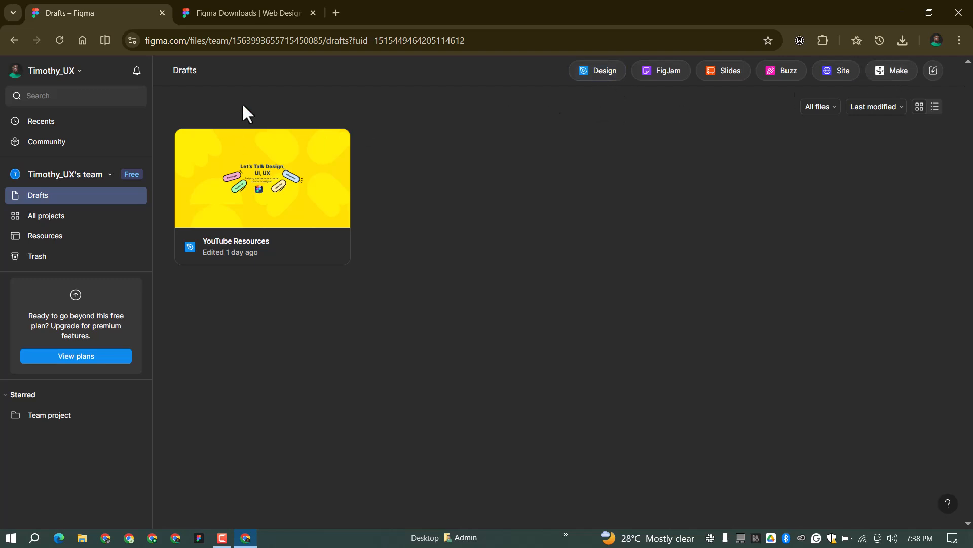
left_click(589, 75)
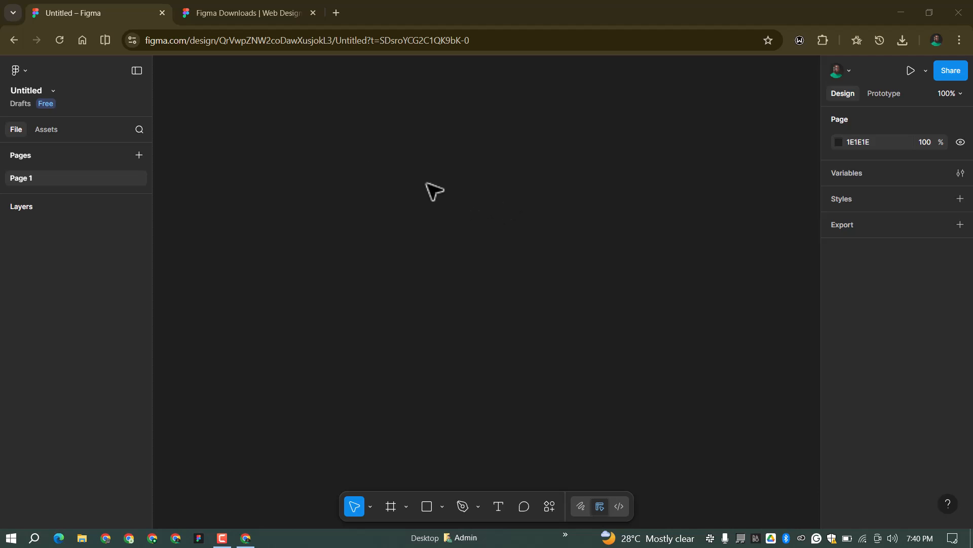
Rename the untitled design file as "Getting Started With Figma"
left_click(34, 88)
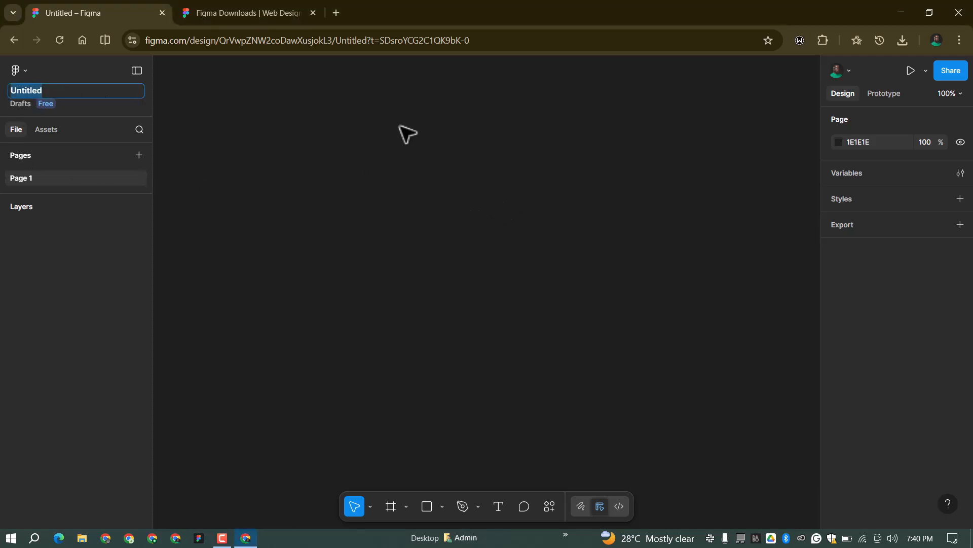
type("Ge")
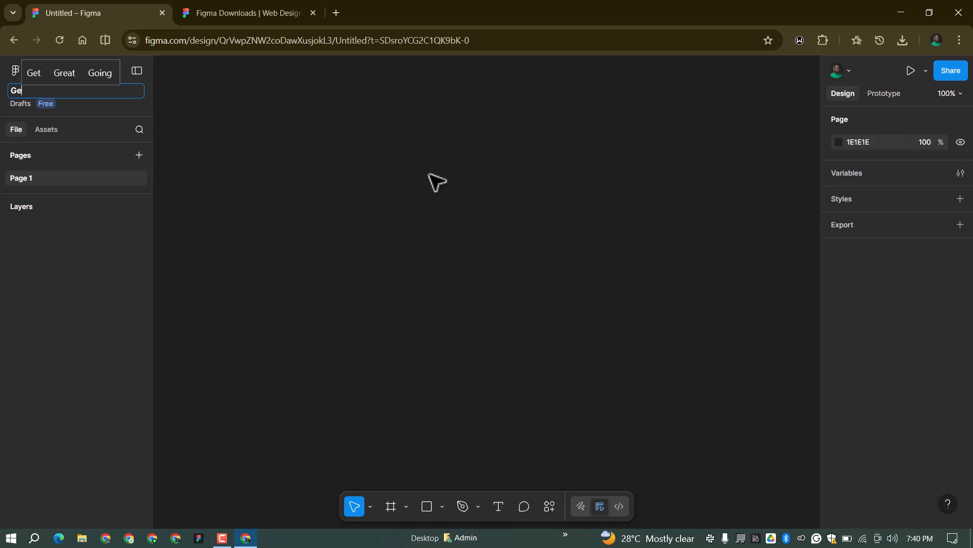
type("tting St")
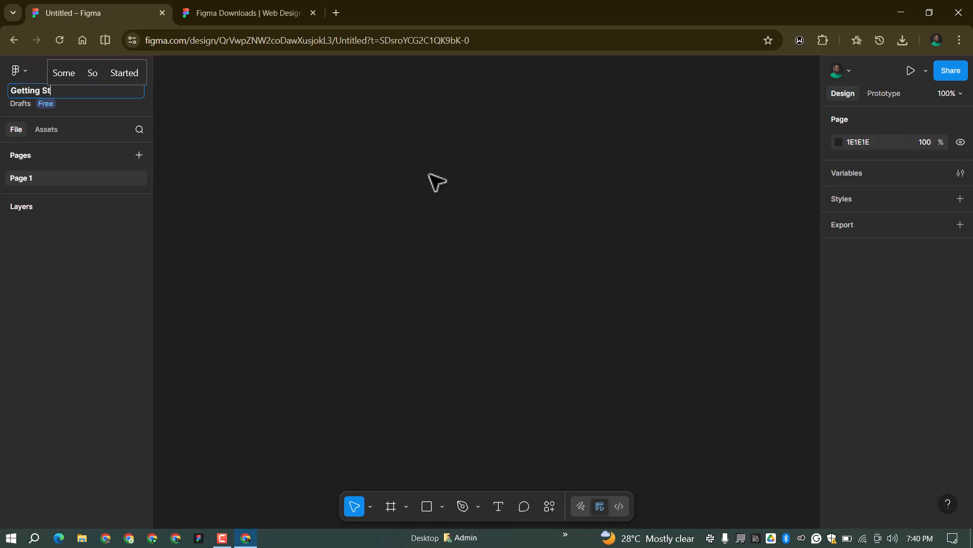
type("arted With F")
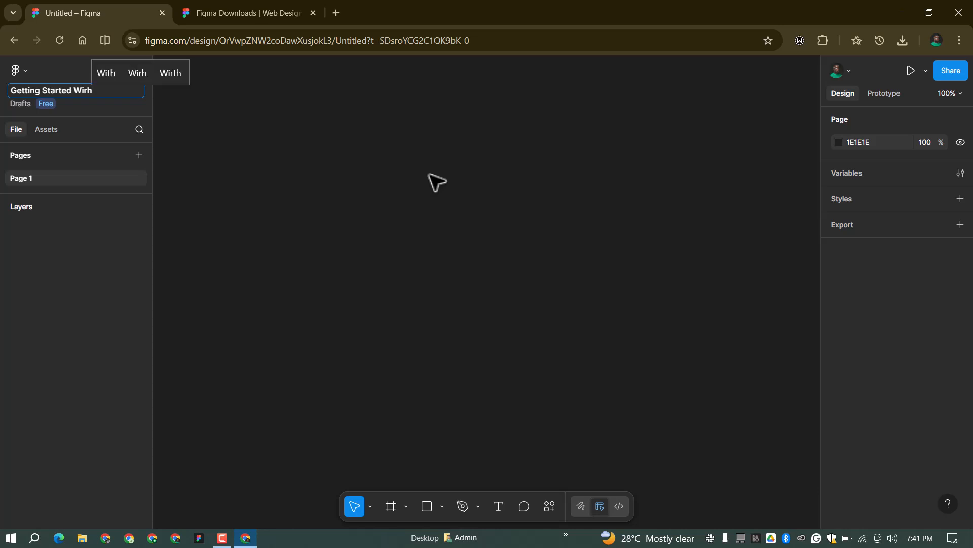
type("igma")
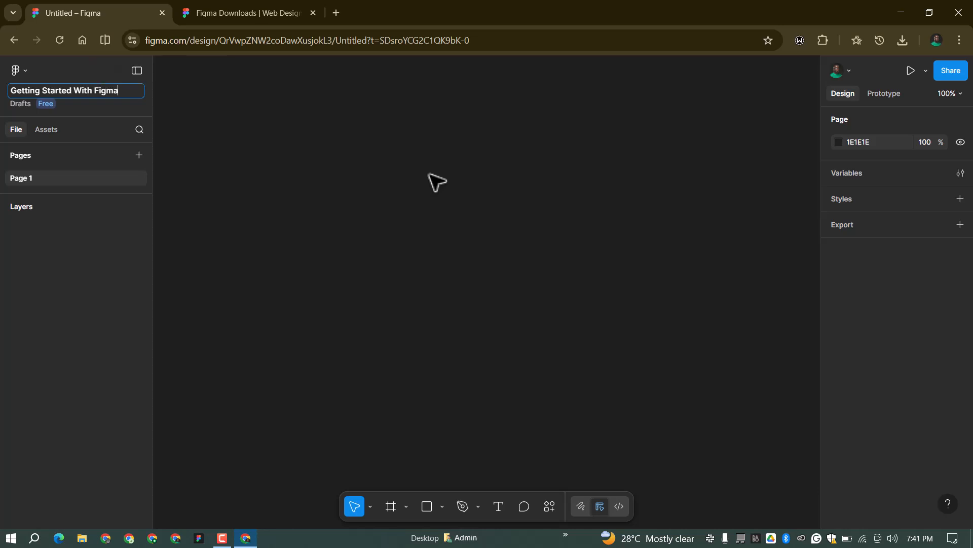
key("Return")
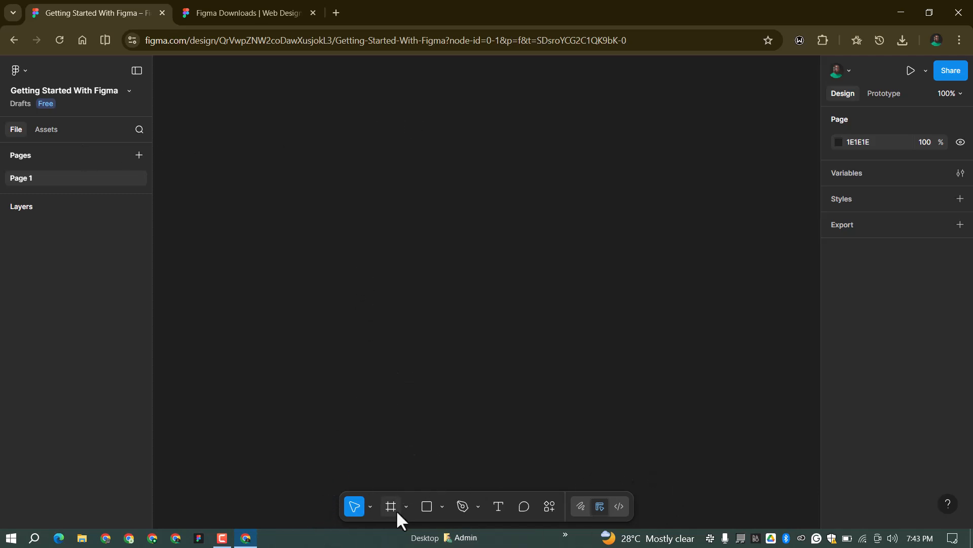
Draw a custom frame about 566 × 353 on the canvas and shift it slightly up and to the left
left_click(391, 508)
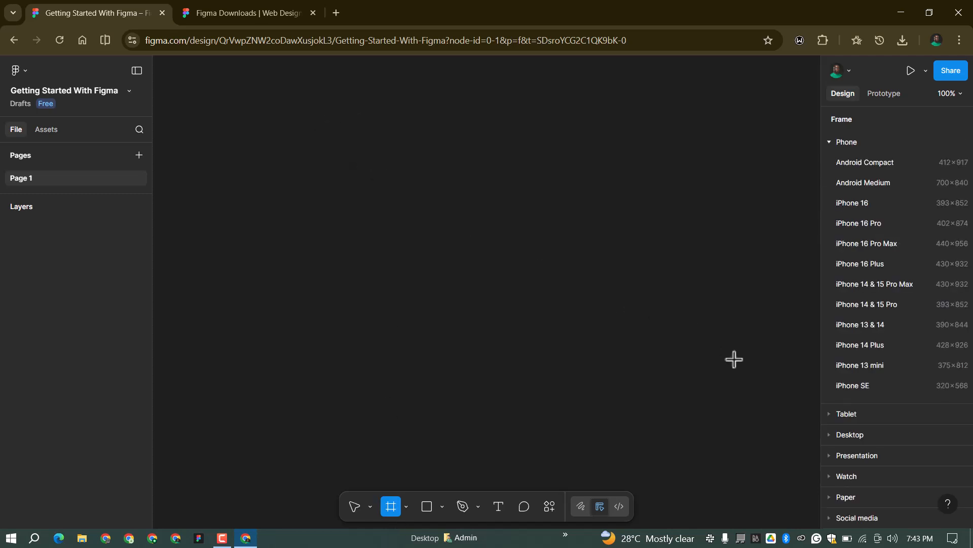
left_click(736, 379)
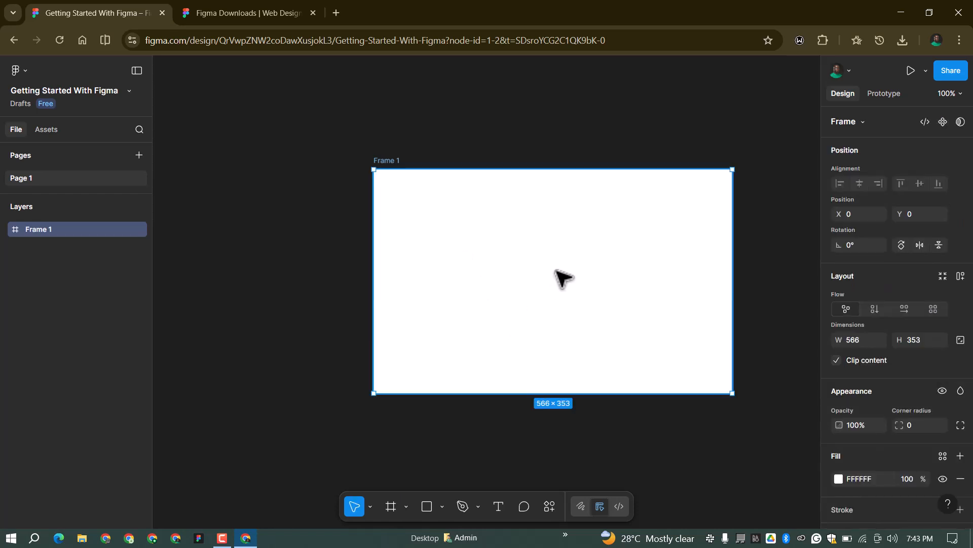
left_click_drag(513, 260, 504, 257)
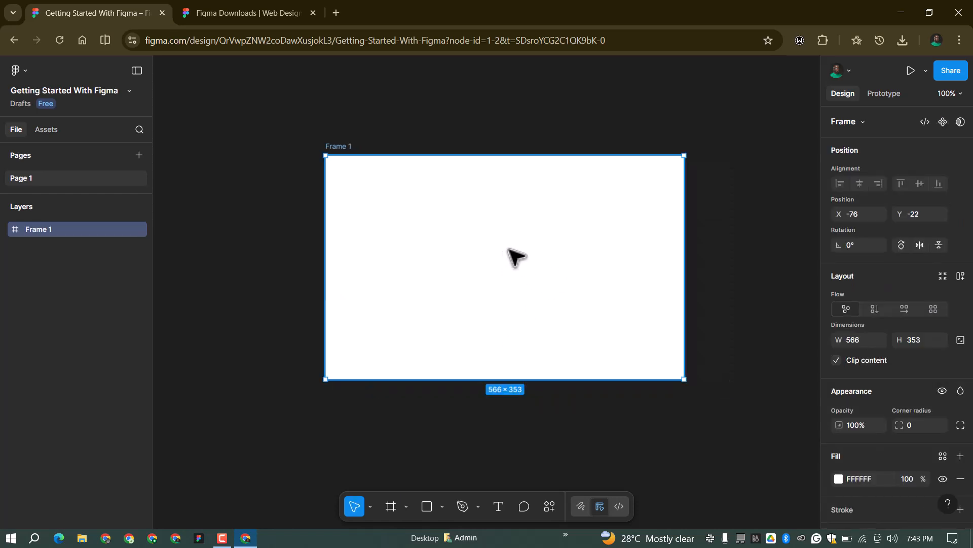
scroll(441, 174, "down", 1)
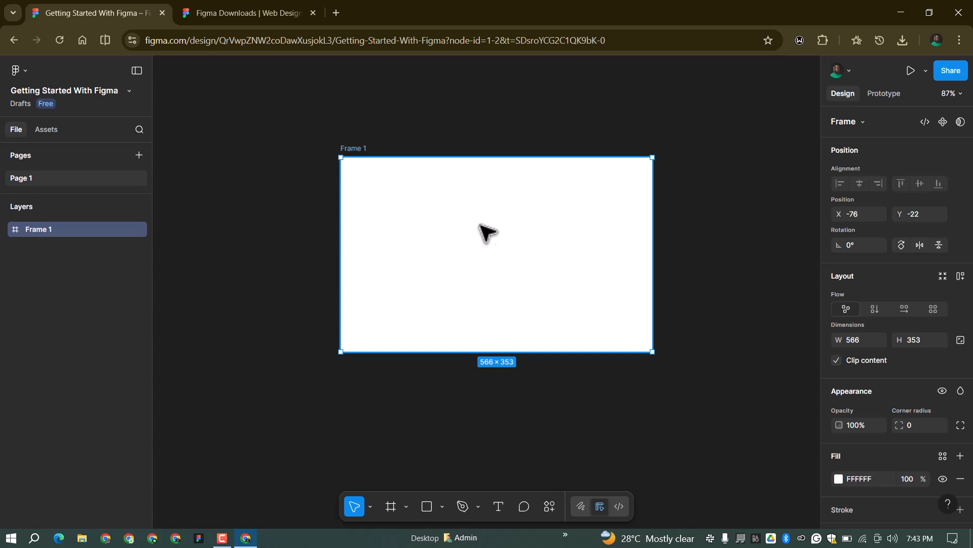
Stretch the frame's height to about 518 while trying out repositioning it, and delete the frame
left_click_drag(419, 353, 424, 441)
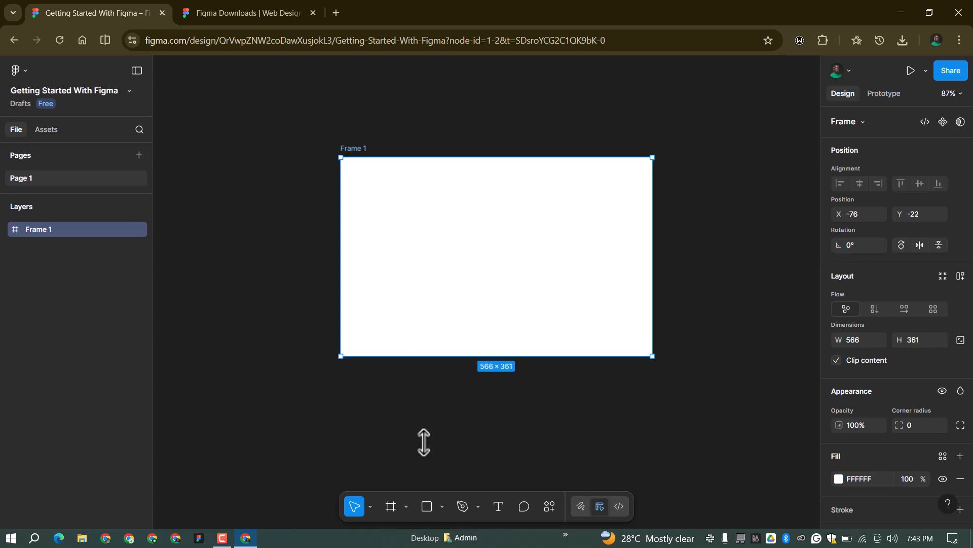
left_click_drag(489, 342, 444, 248)
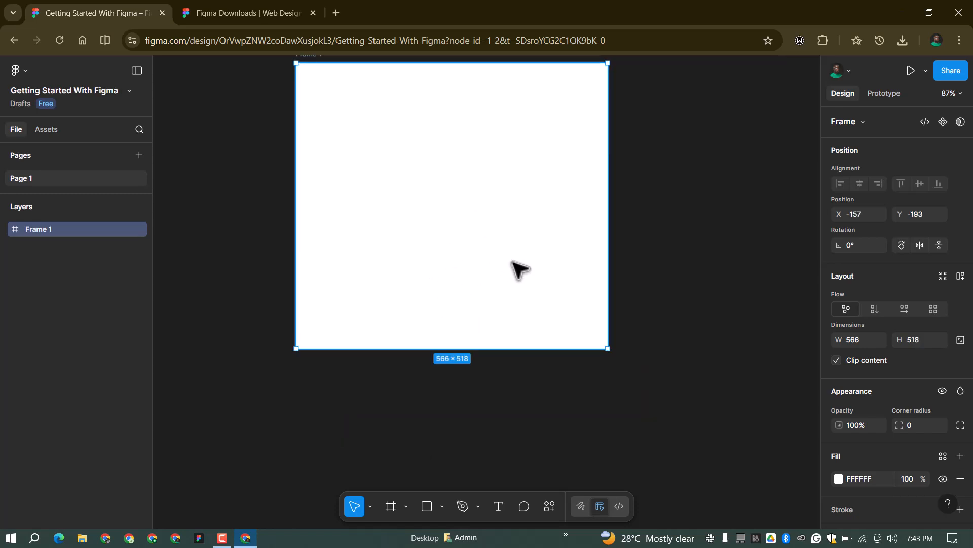
left_click_drag(473, 214, 513, 262)
scroll(600, 163, "down", 3)
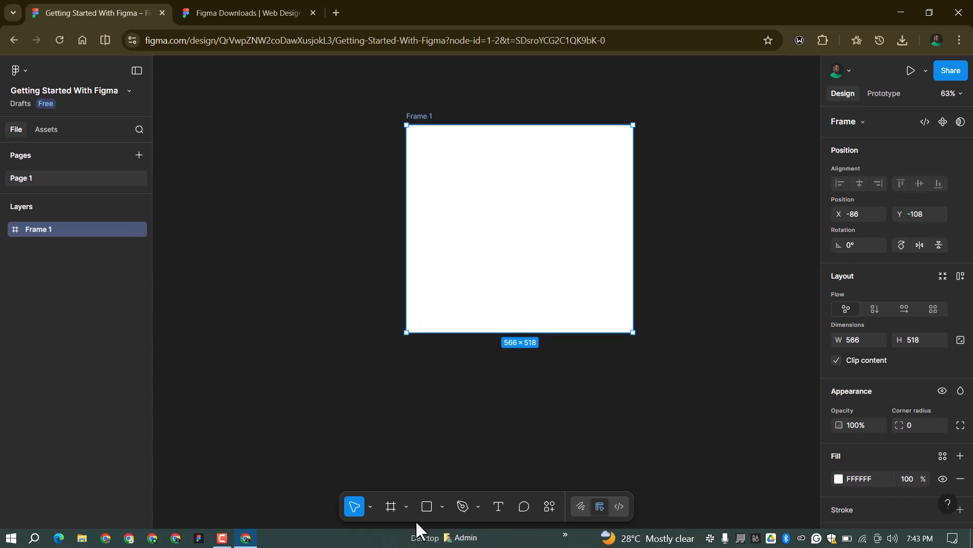
key("Delete")
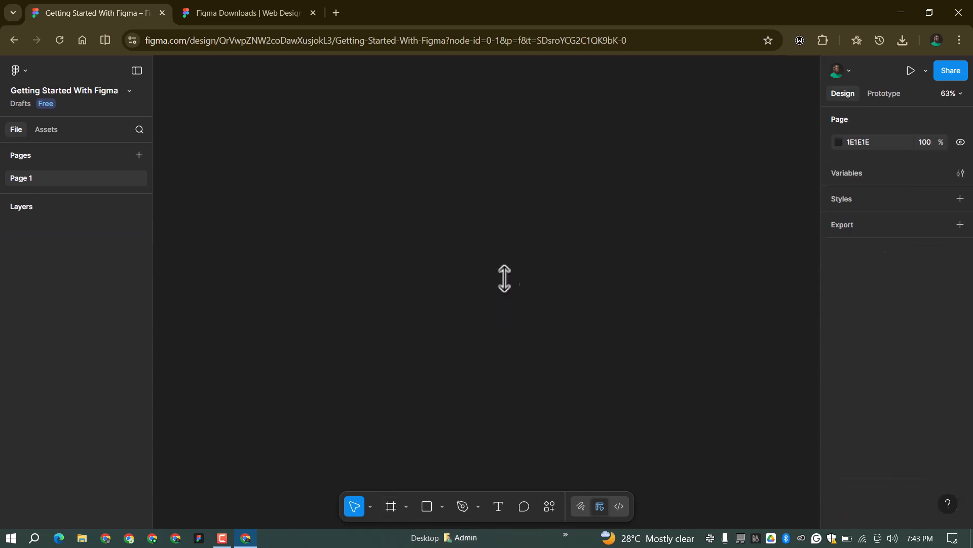
Add a frame to the canvas using the 1440 × 1024 Desktop preset
key("f")
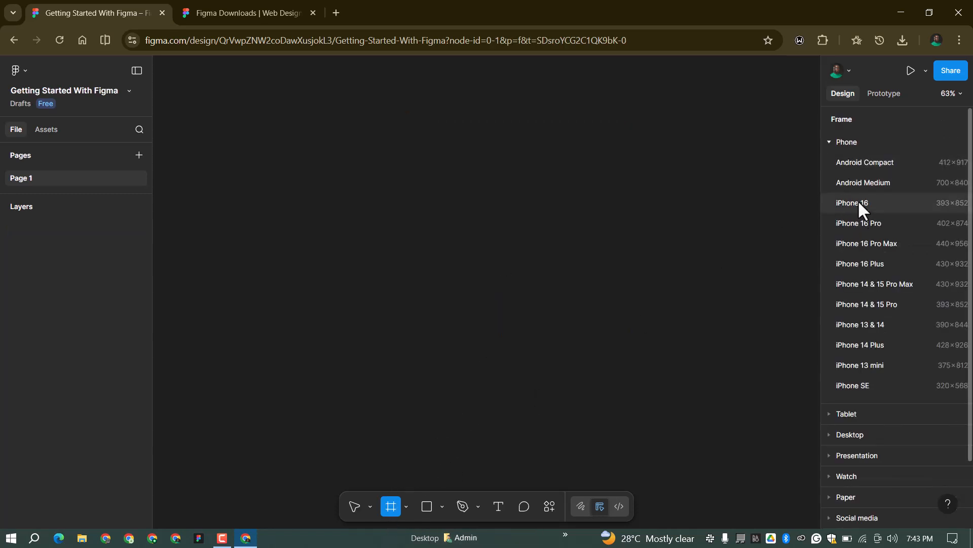
left_click(859, 431)
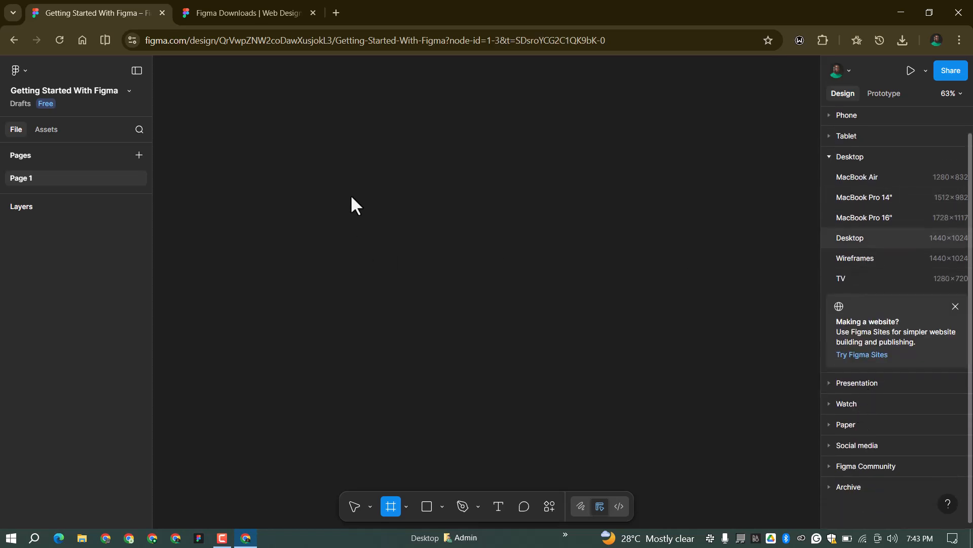
scroll(563, 167, "down", 1)
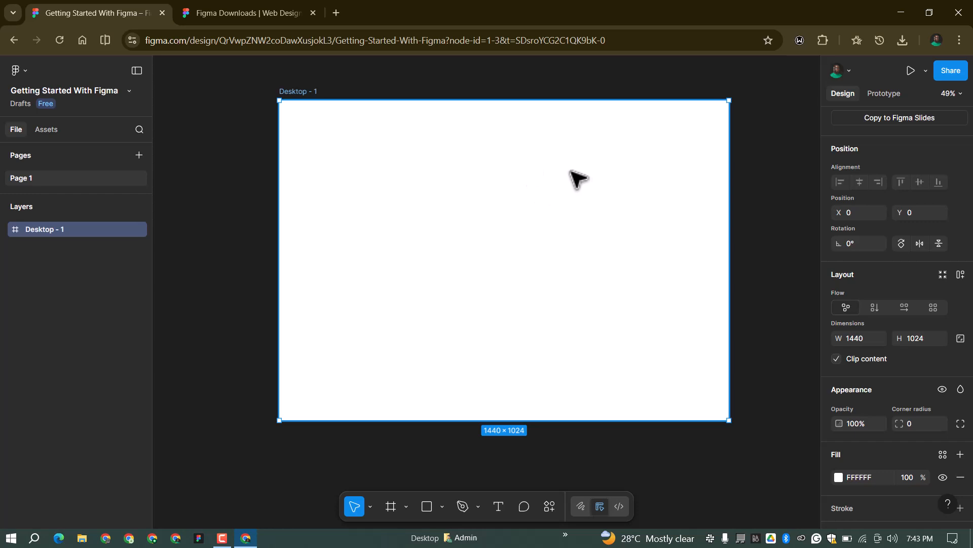
scroll(527, 148, "down", 1)
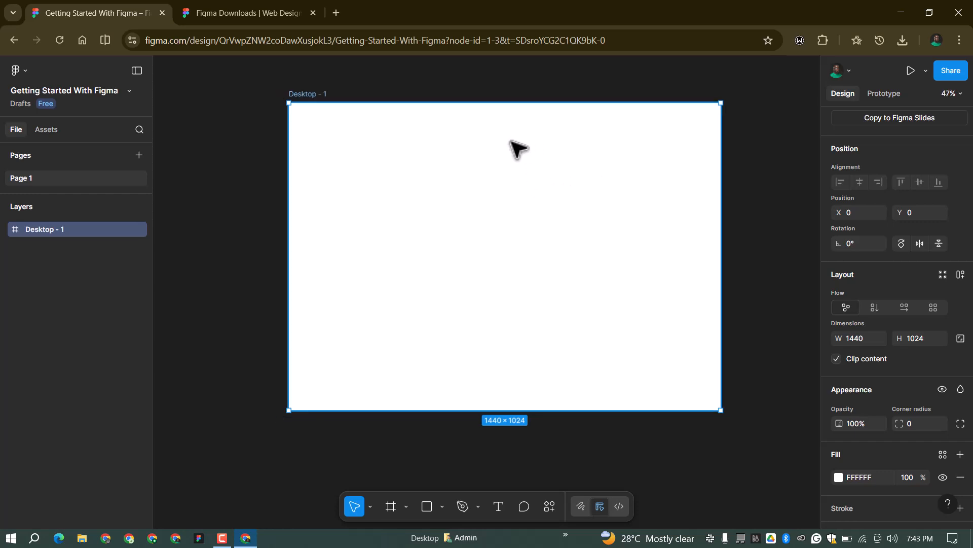
scroll(496, 144, "down", 1)
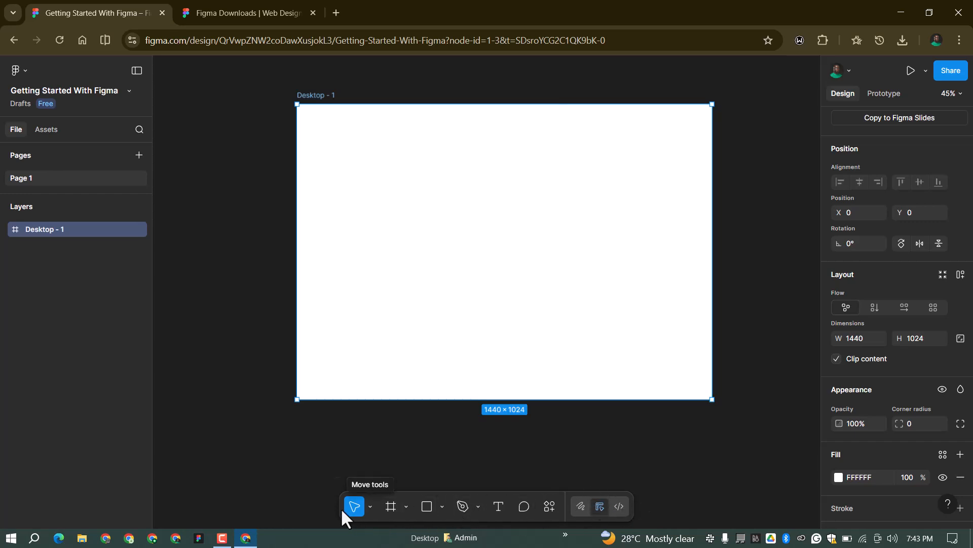
Look over the available move tools: Move, Hand tool and Scale
left_click(370, 506)
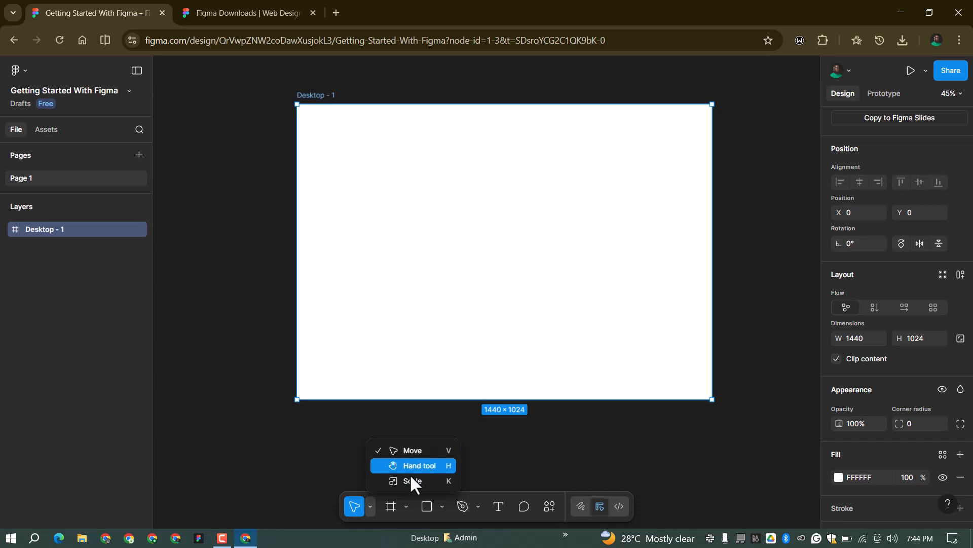
left_click(370, 506)
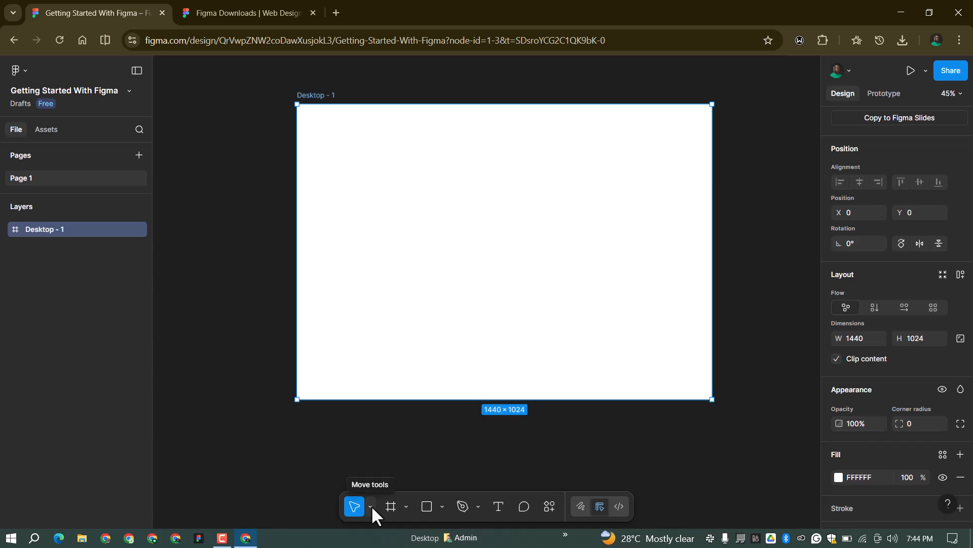
left_click(371, 505)
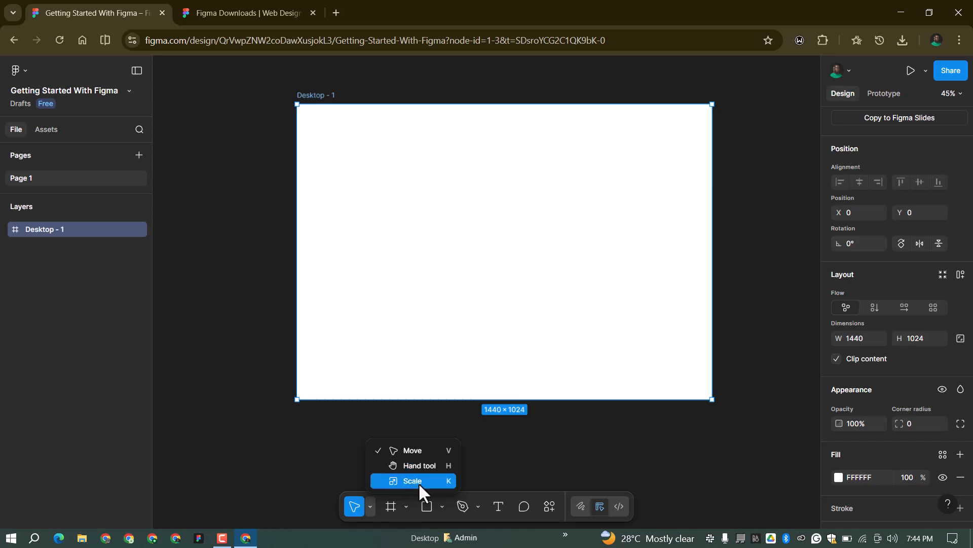
left_click(441, 449)
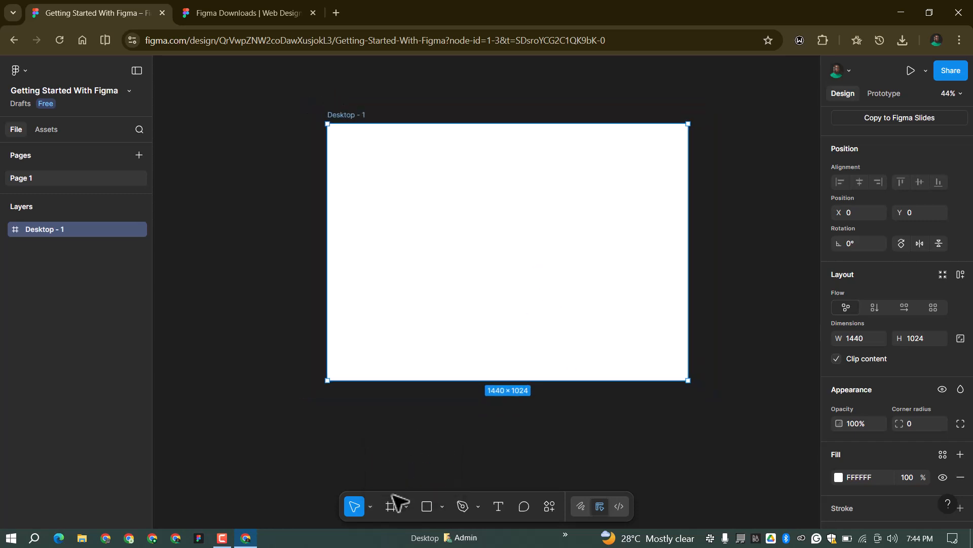
Switch to the Hand tool and pan the canvas around the Desktop frame in several directions
left_click(374, 505)
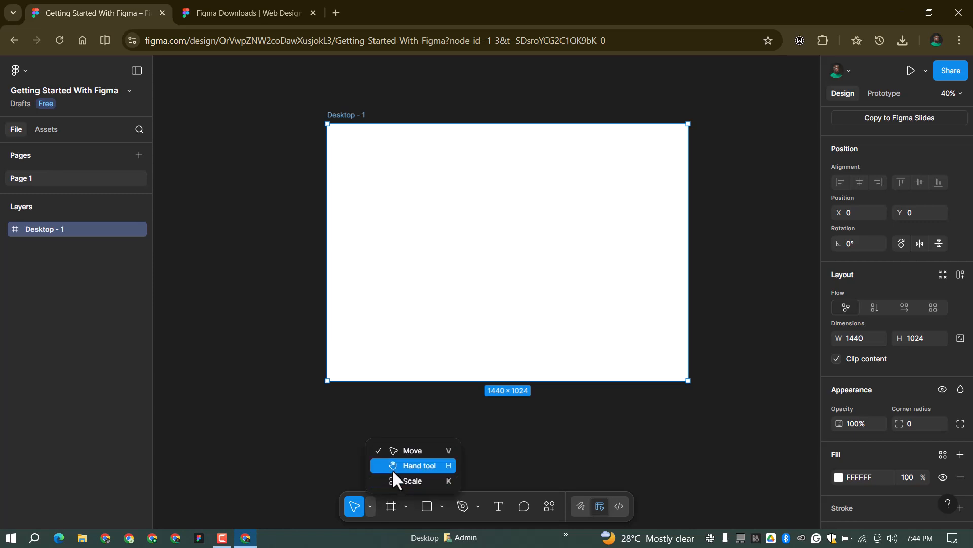
left_click(408, 465)
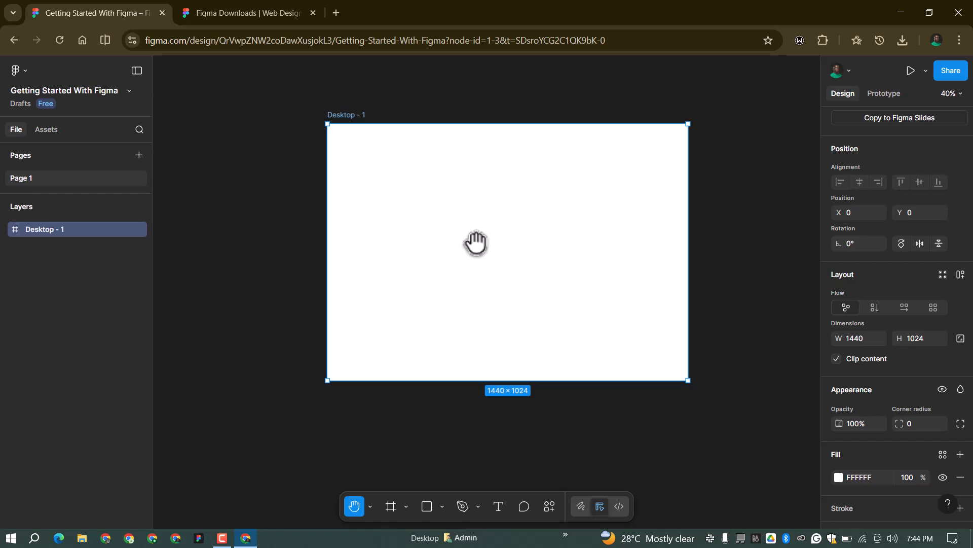
left_click_drag(568, 254, 276, 354)
left_click_drag(509, 174, 690, 354)
left_click_drag(566, 257, 617, 144)
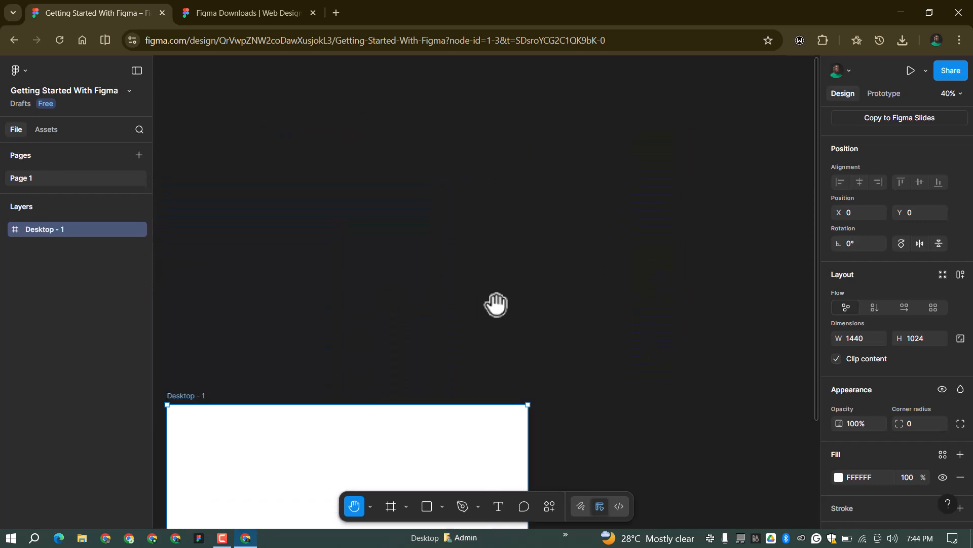
left_click_drag(524, 286, 601, 186)
left_click_drag(516, 244, 622, 135)
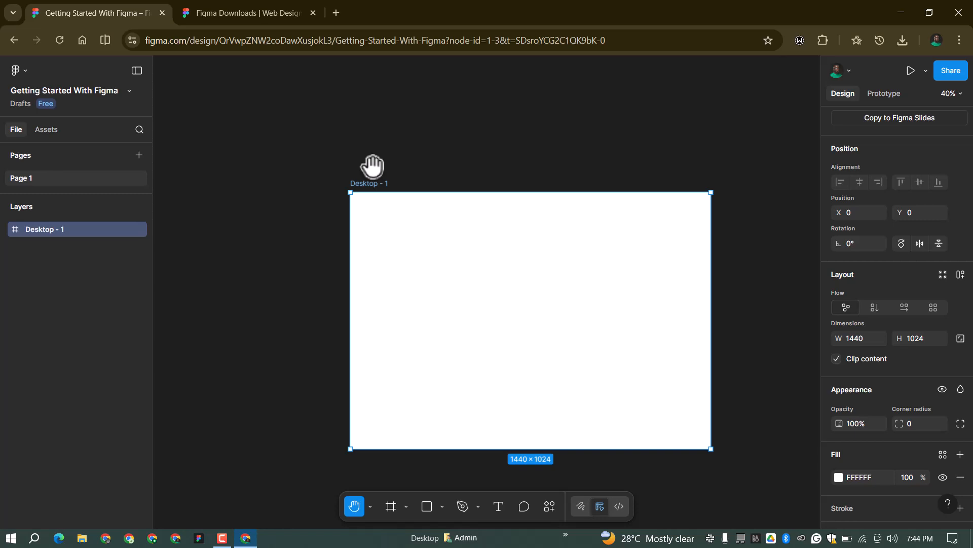
left_click_drag(519, 335, 371, 189)
Zoom the canvas out and back in, and fit the whole Desktop frame in the view
scroll(439, 256, "down", 4)
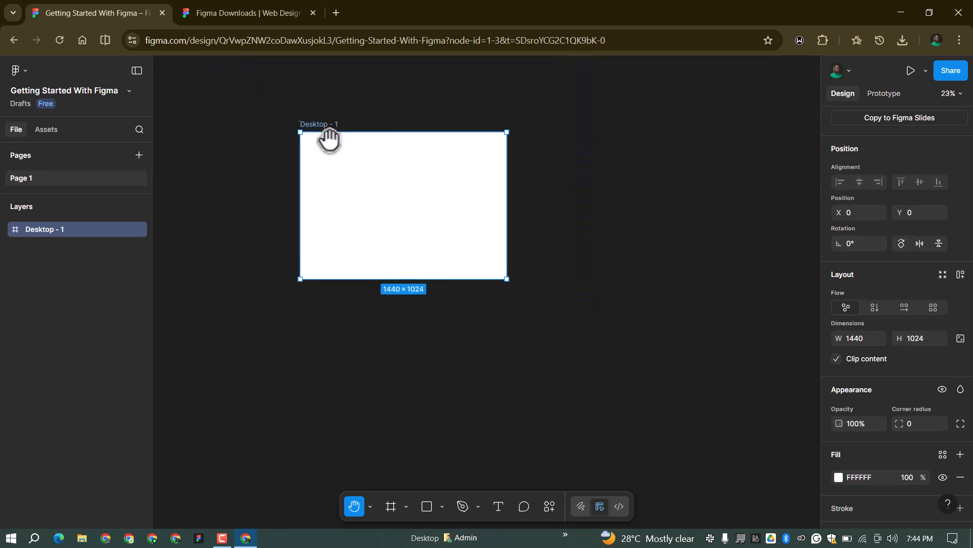
scroll(329, 140, "up", 3)
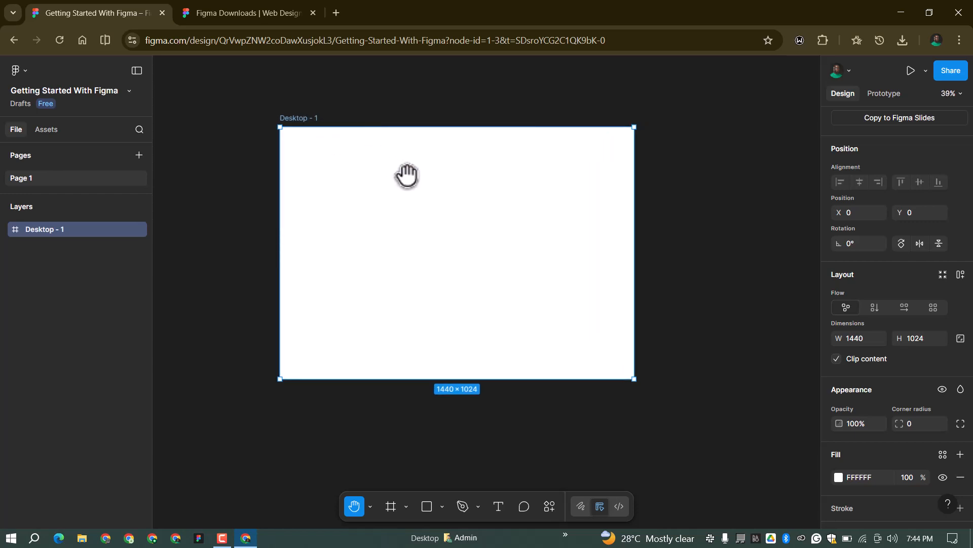
key("shift+1")
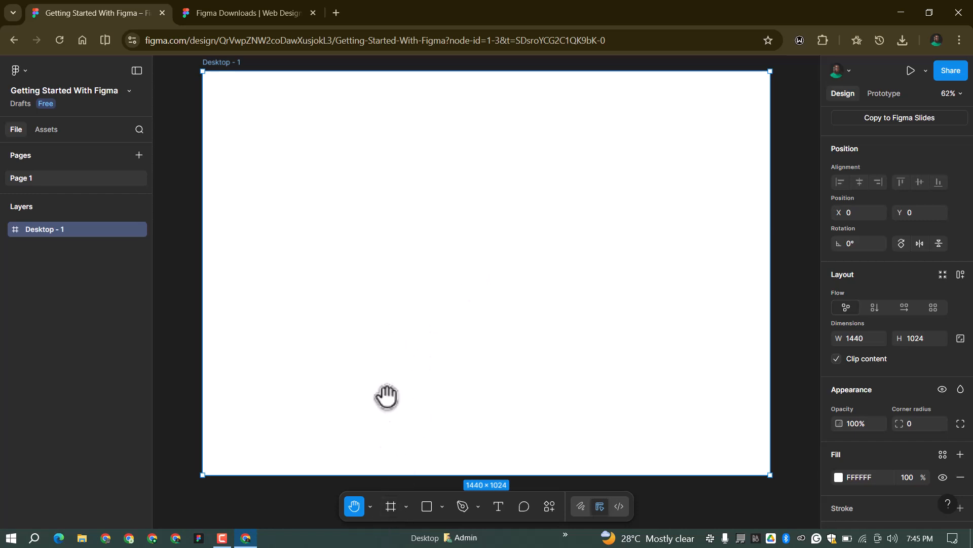
Switch to the Scale tool with the Desktop frame selected
left_click(370, 506)
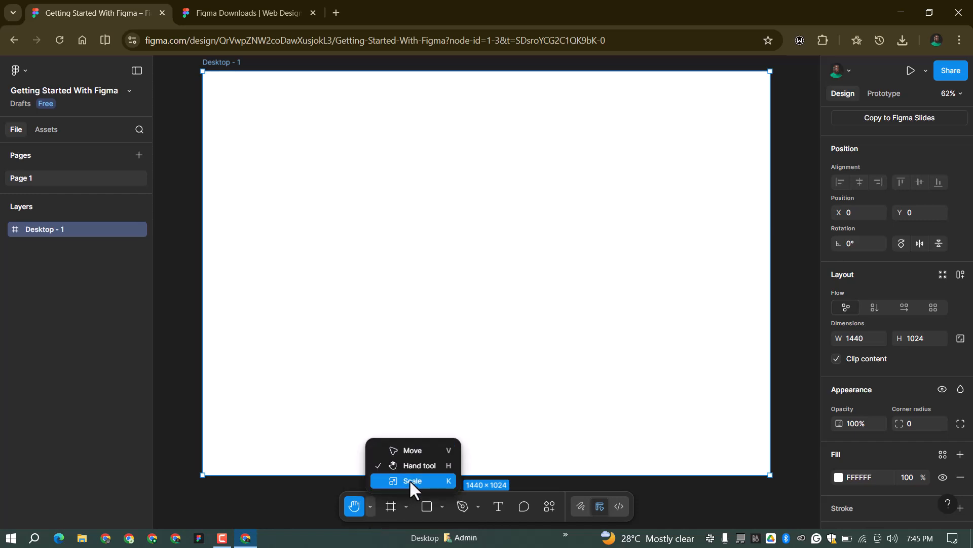
left_click(409, 479)
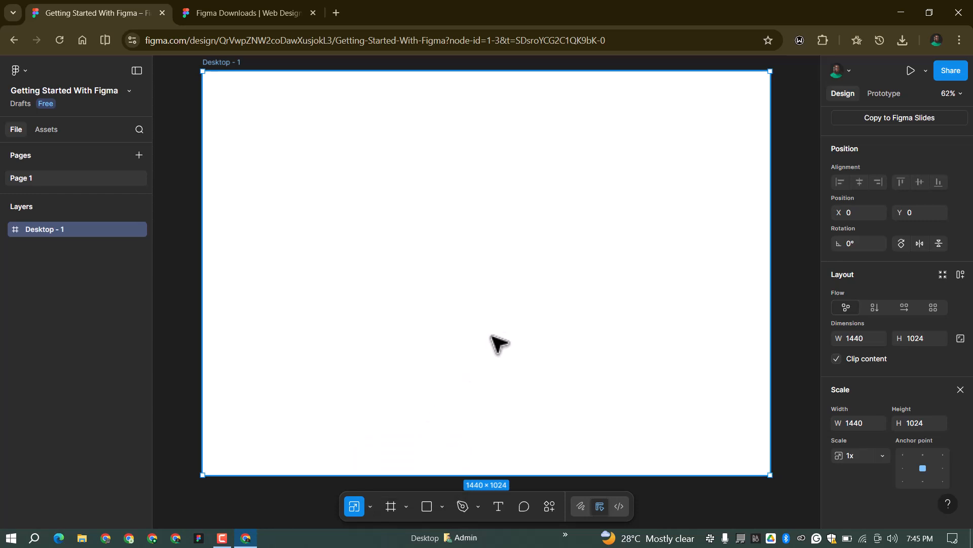
scroll(543, 299, "down", 6)
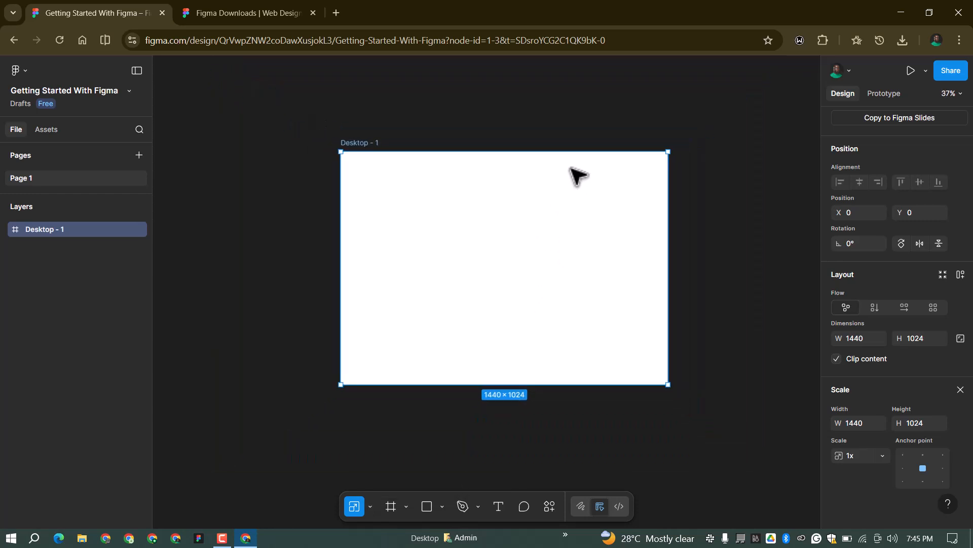
Draw a square rectangle about 808 × 808 overlapping the Desktop frame's lower-left corner
scroll(649, 131, "down", 1)
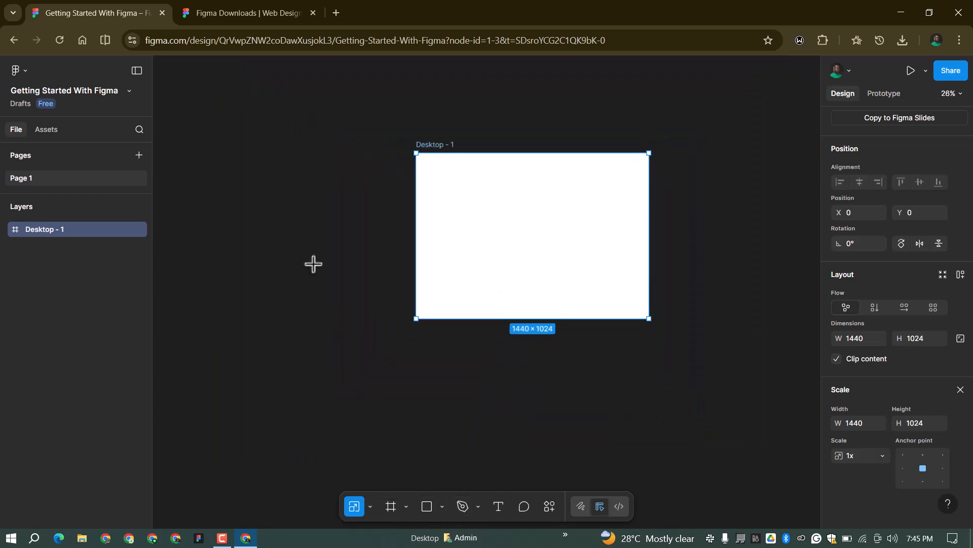
key("r")
left_click_drag(303, 260, 434, 391)
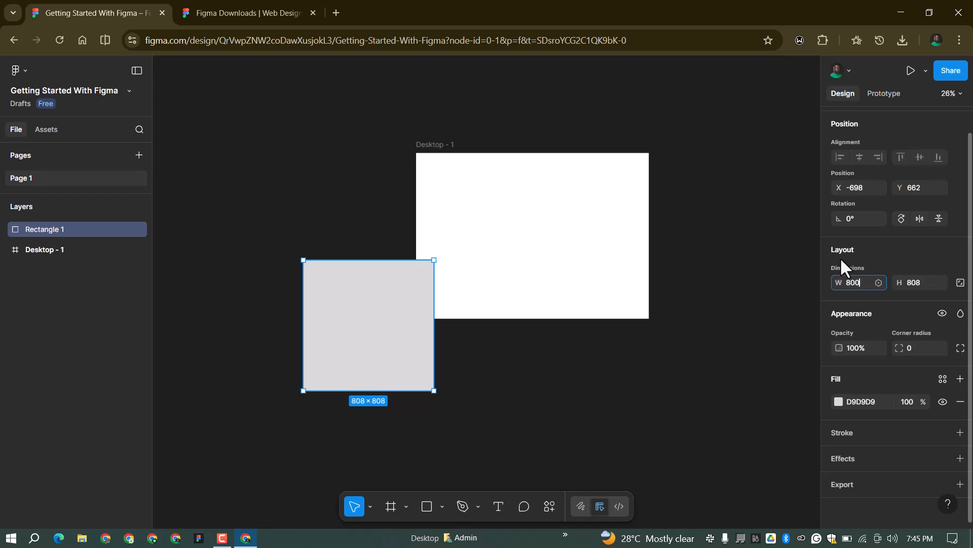
Resize the rectangle to 800 × 800 and move it into the empty canvas area on the left side of the Desktop frame
key("Tab")
key("BackSpace")
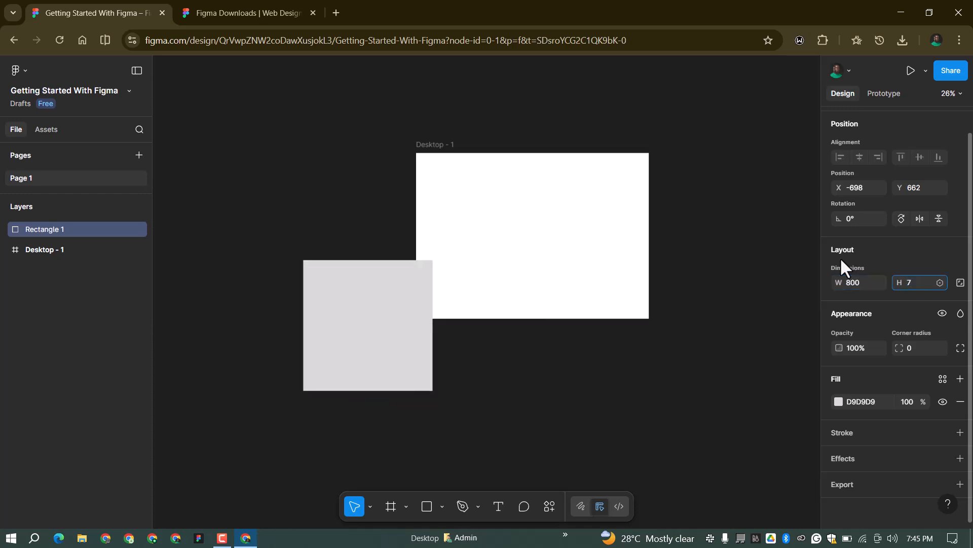
type("800")
key("Return")
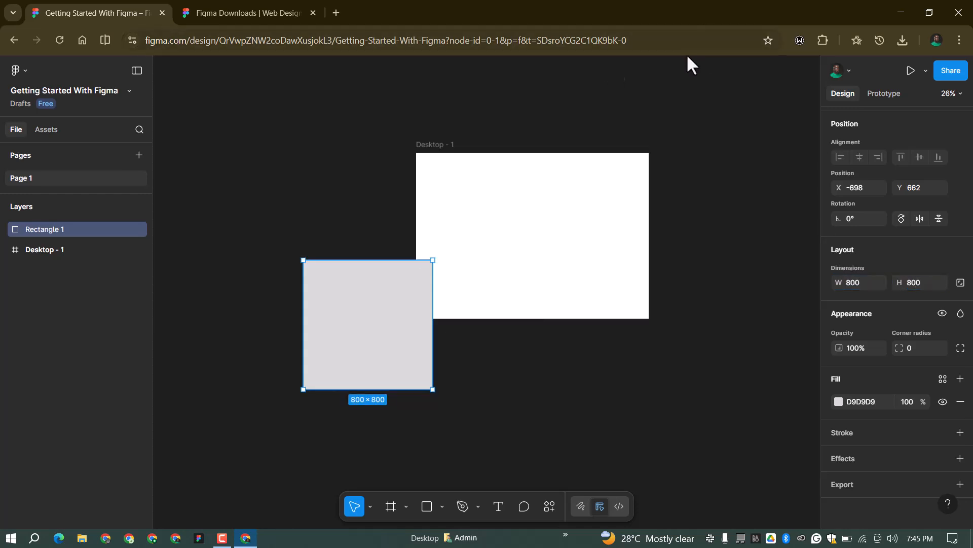
left_click_drag(398, 317, 293, 226)
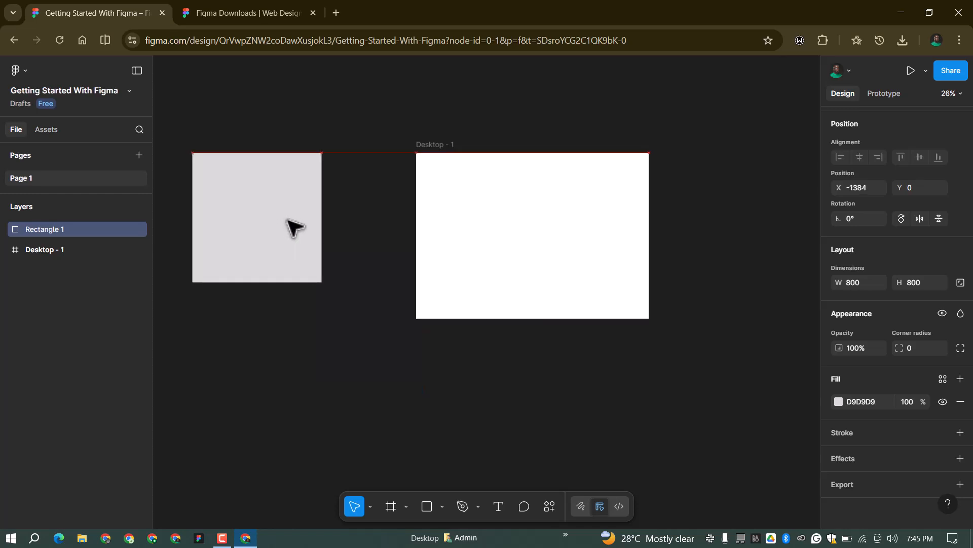
scroll(175, 205, "up", 1)
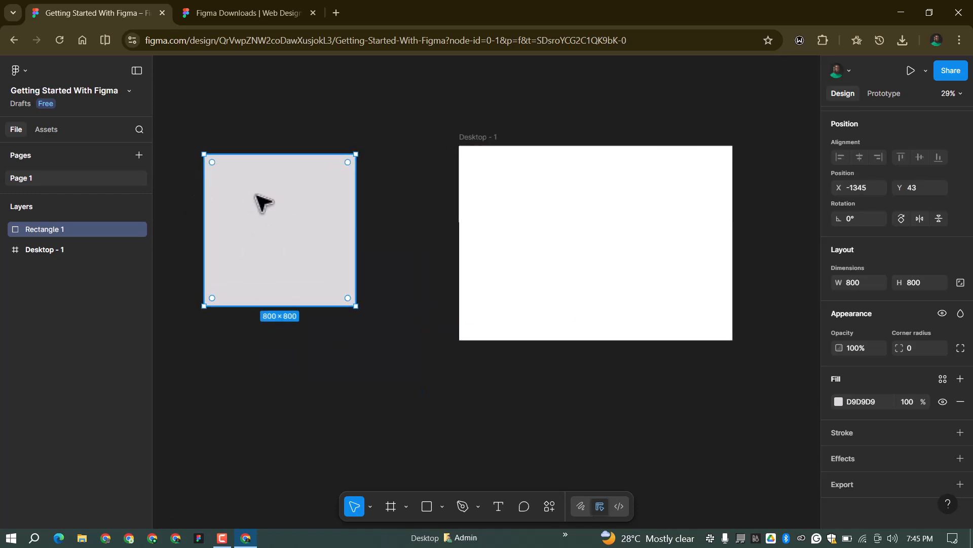
Scale the rectangle proportionally to 400 × 400 from its centre with the Scale tool
left_click(370, 506)
left_click(406, 481)
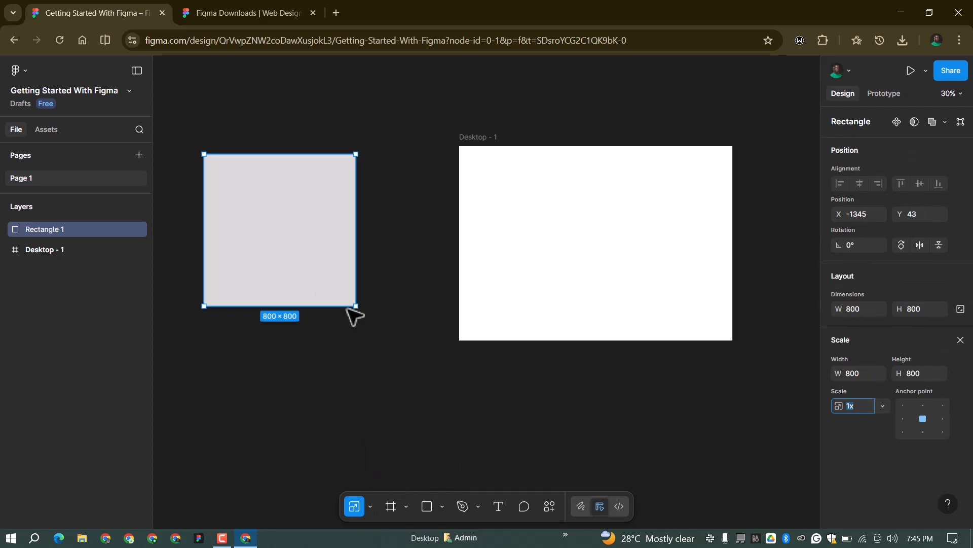
left_click(864, 374)
type("40")
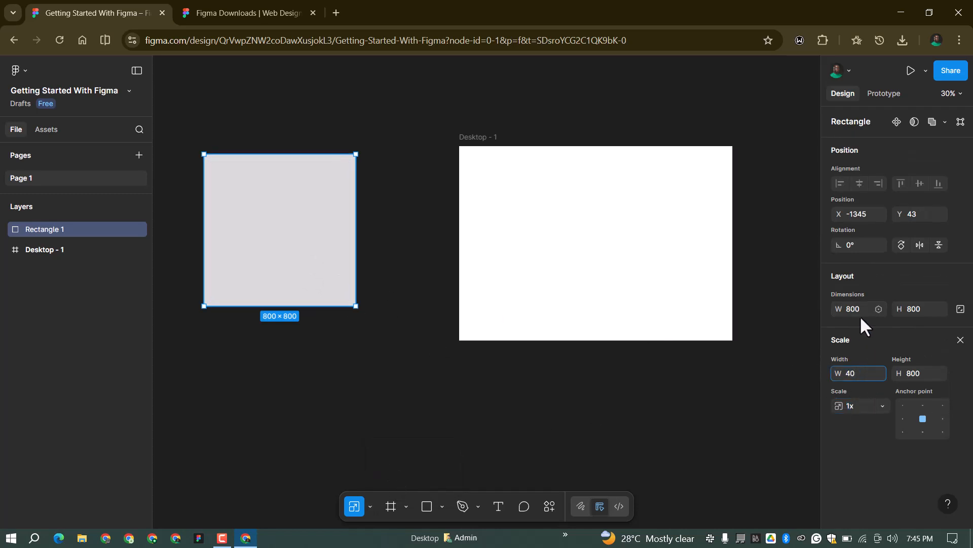
key("Return")
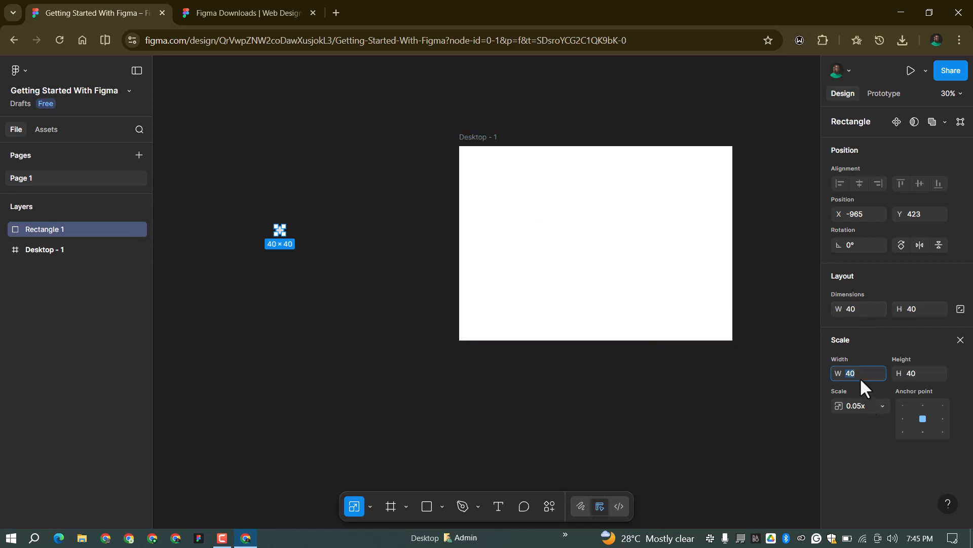
type("0")
key("Return")
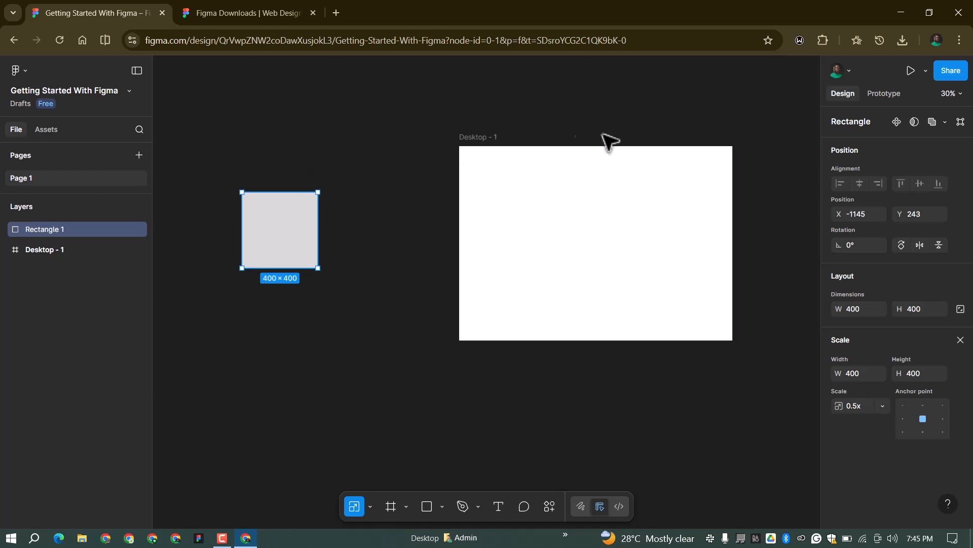
Return to the Move tool and deselect the rectangle
left_click(369, 505)
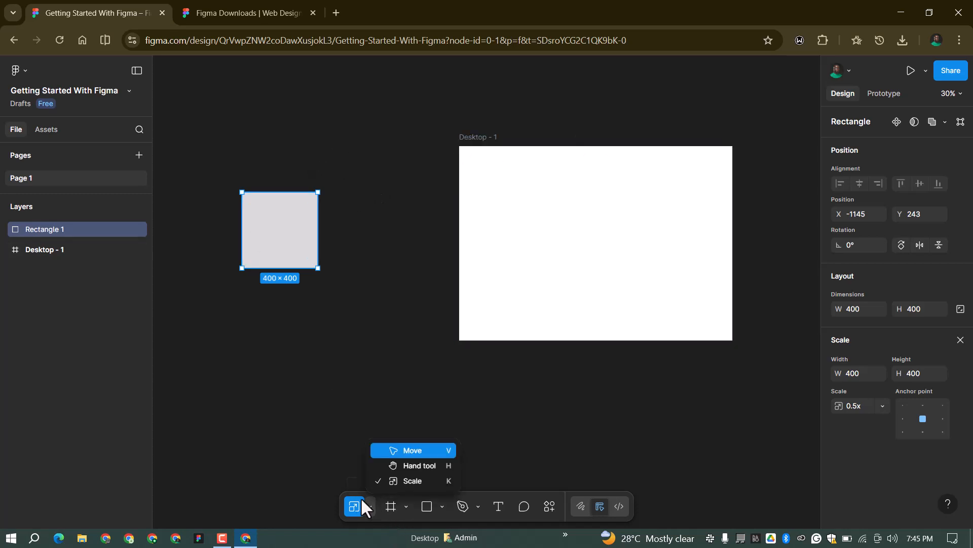
left_click(407, 450)
left_click(400, 383)
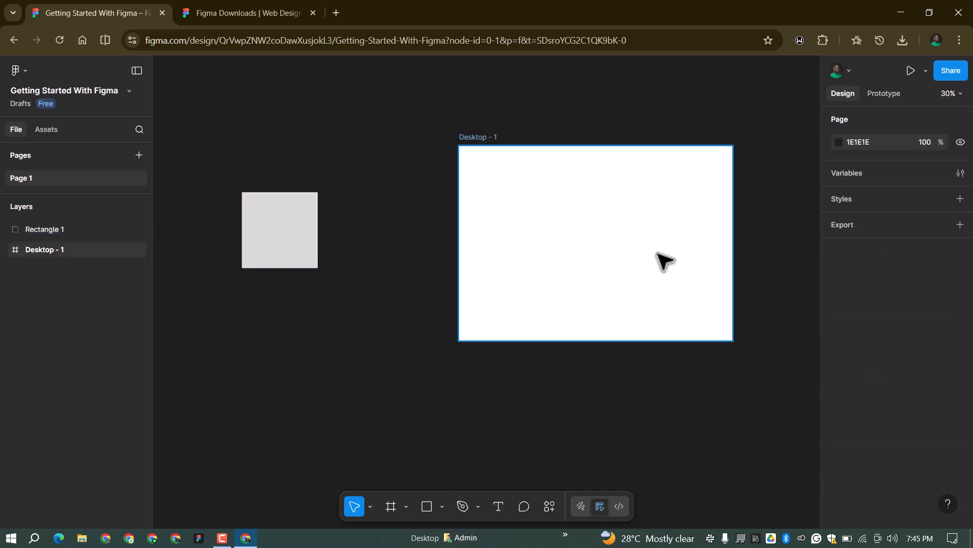
Delete the rectangle beside the Desktop frame and undo the deletion
scroll(747, 248, "up", 3)
scroll(592, 137, "down", 5)
left_click(398, 172)
key("Delete")
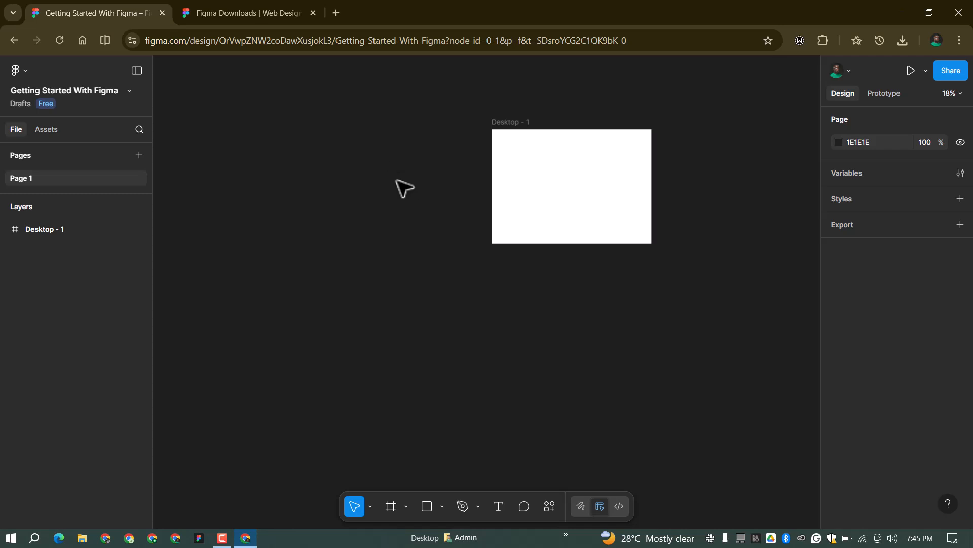
key("ctrl+z")
Move the Desktop frame close to the rectangle's right side, aligning their top edges, at X -658 and Y 243
scroll(550, 168, "up", 3)
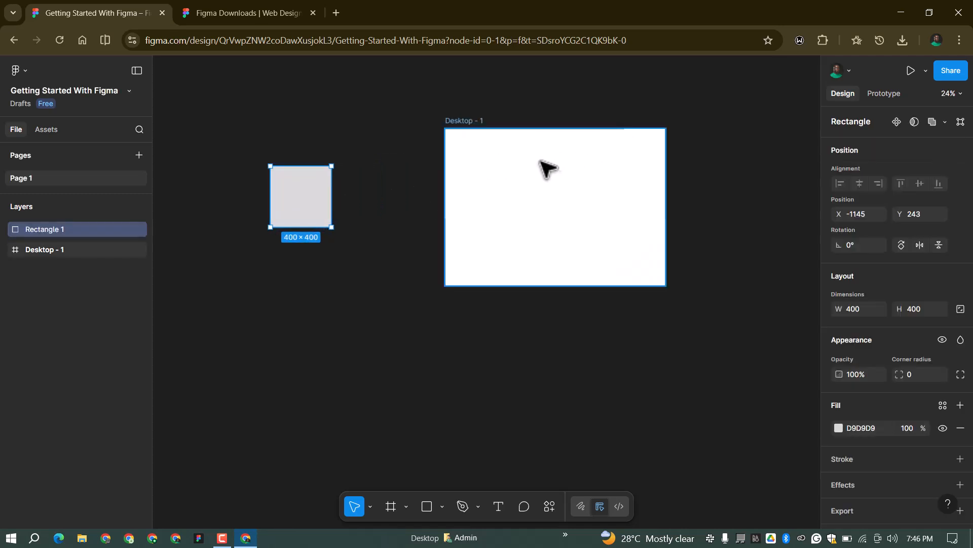
left_click_drag(463, 186, 420, 213)
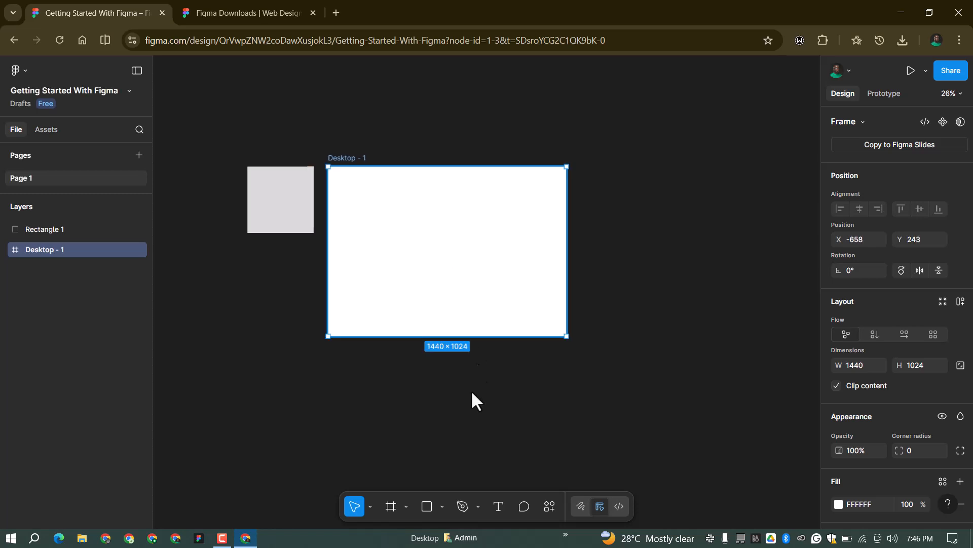
Try out the Hand, Frame and Rectangle tools and return to the Move tool without drawing anything
left_click(407, 508)
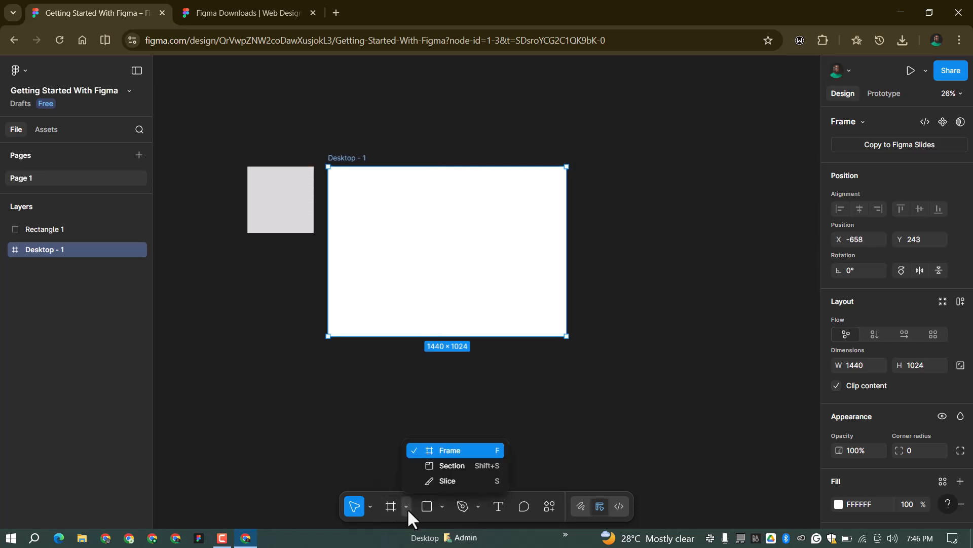
left_click(370, 504)
left_click(371, 504)
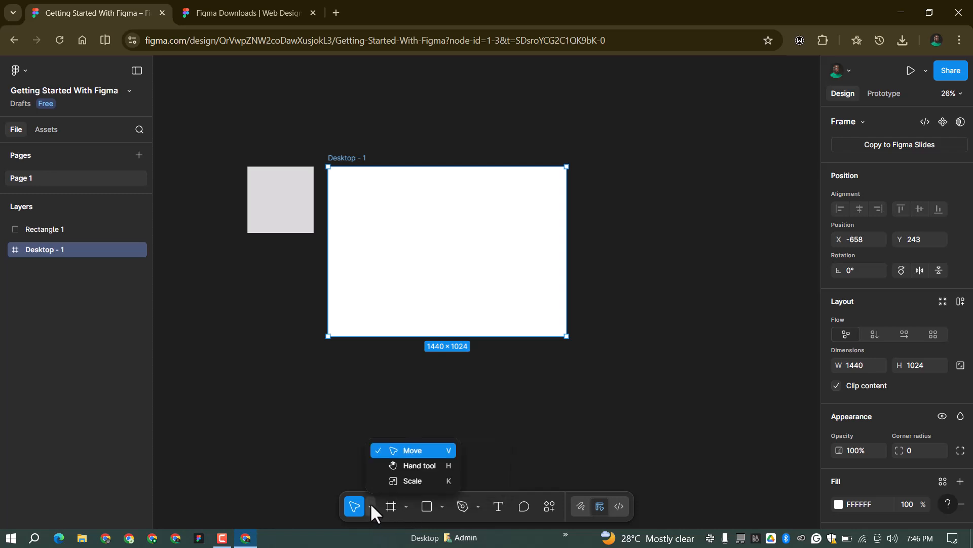
left_click(408, 464)
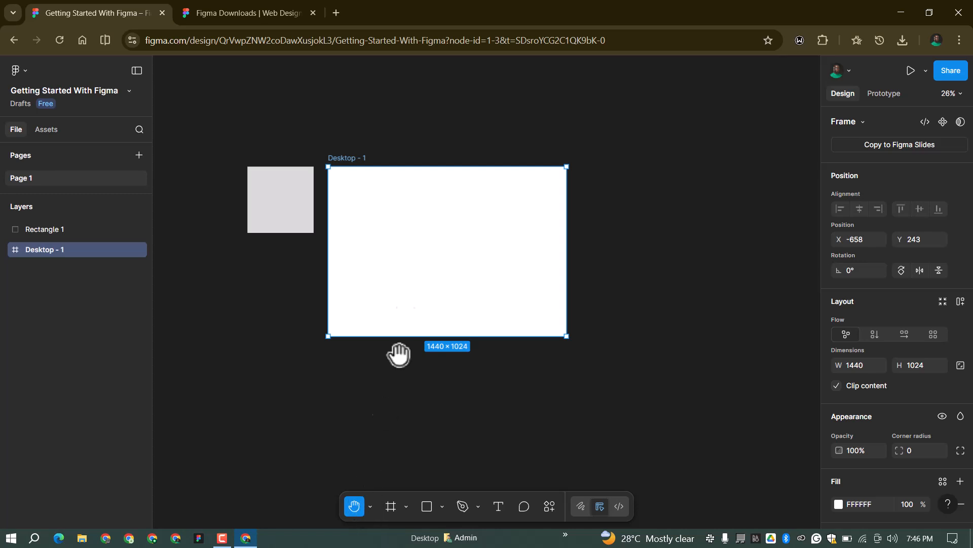
left_click(396, 505)
left_click(427, 505)
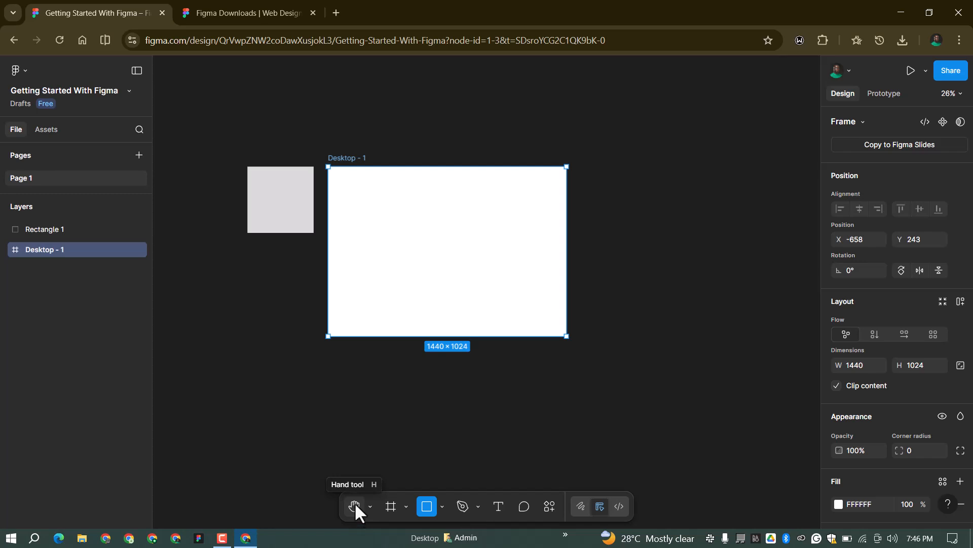
left_click(370, 505)
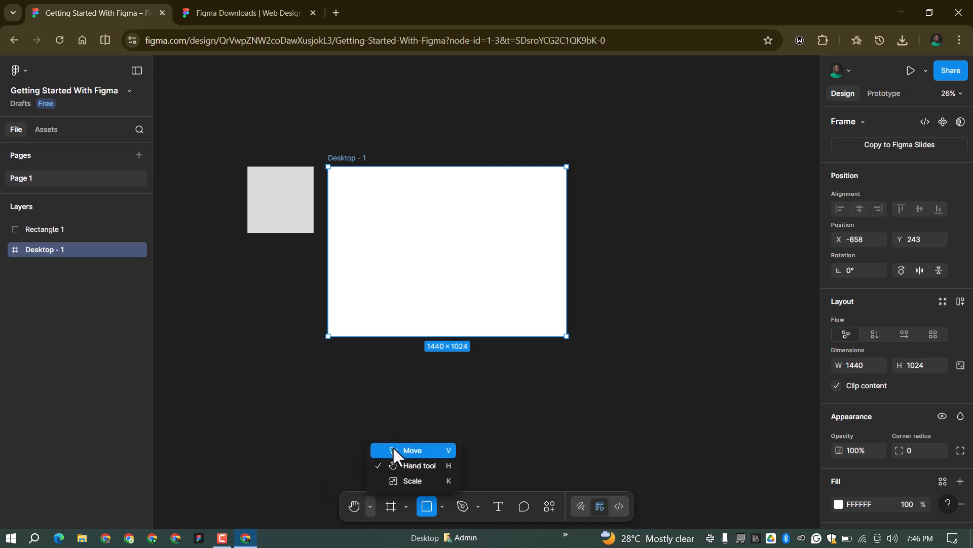
left_click(394, 449)
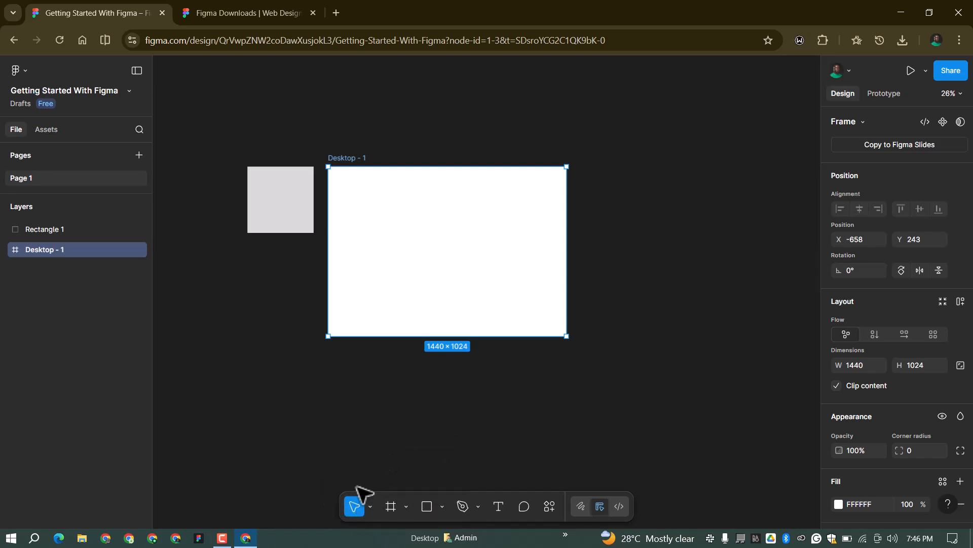
Activate the Hand tool and the Comment tool in turn, and go back to the Move tool
left_click(370, 503)
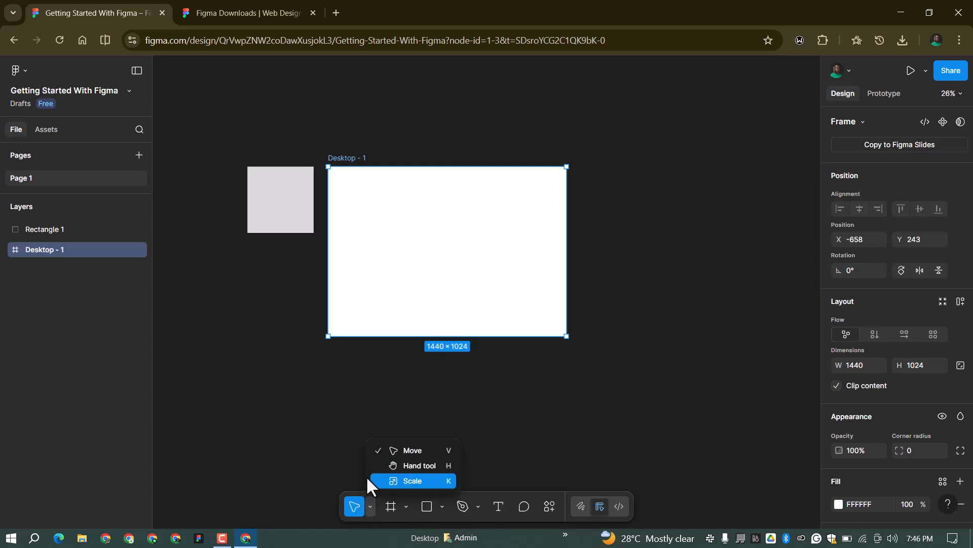
left_click(409, 505)
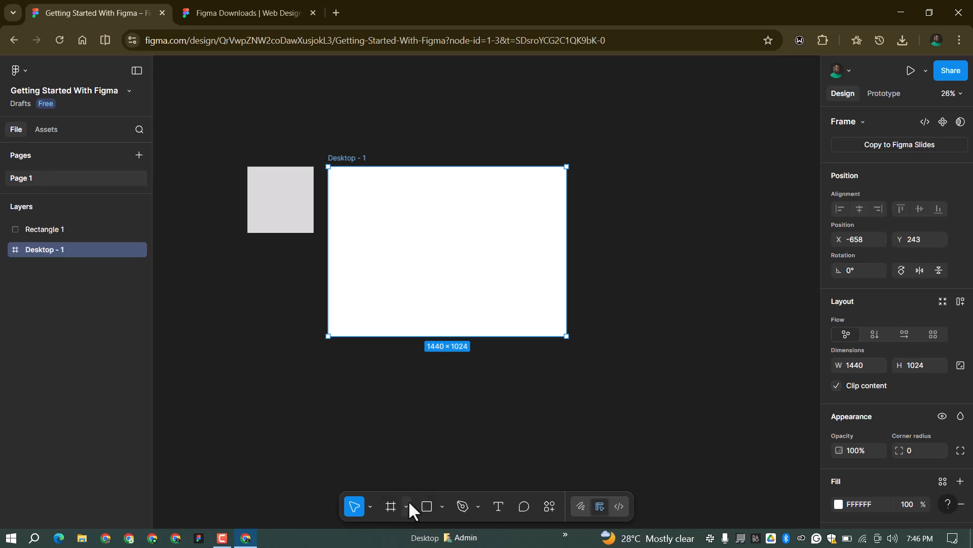
left_click(370, 506)
left_click(415, 465)
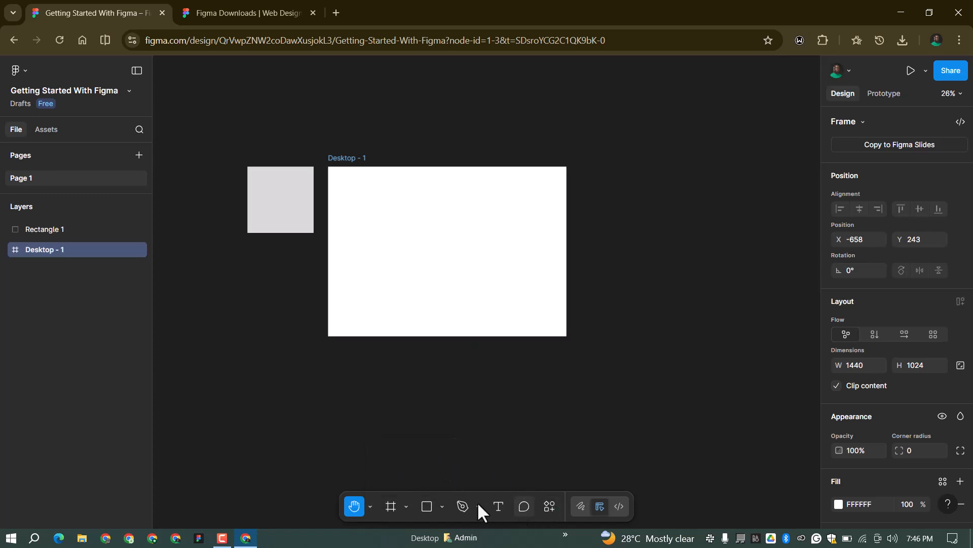
key("c")
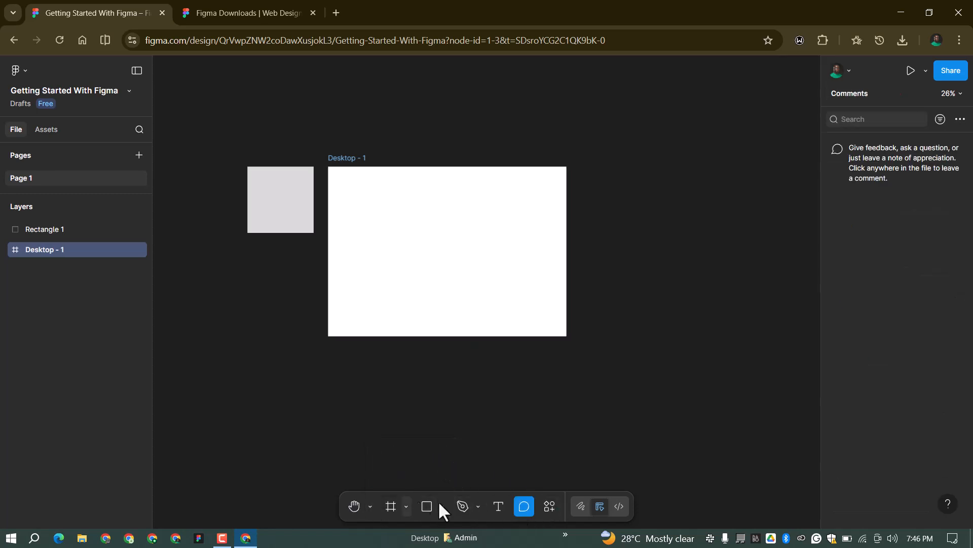
left_click(370, 505)
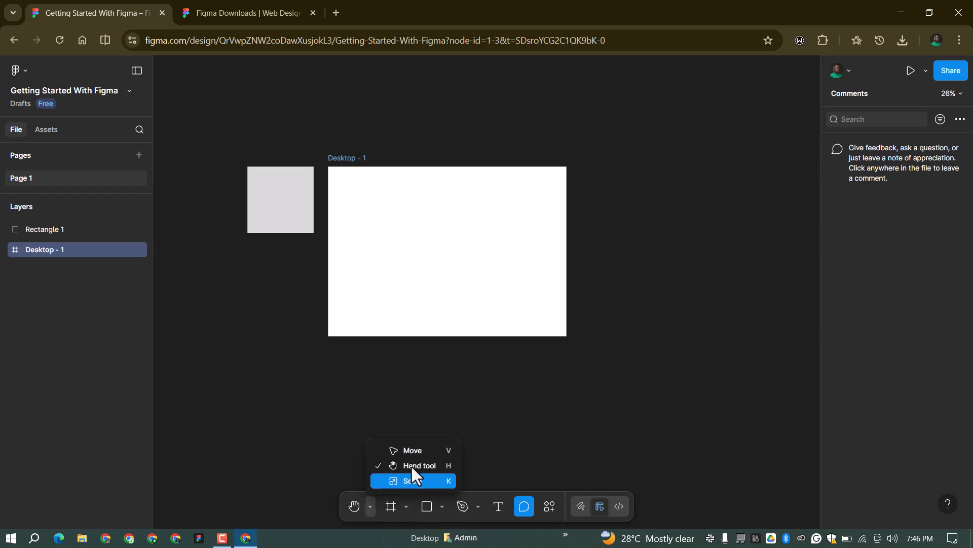
key("v")
Draw a new frame about 1179 × 543 on the right side of the Desktop frame, top edges aligned
left_click(407, 506)
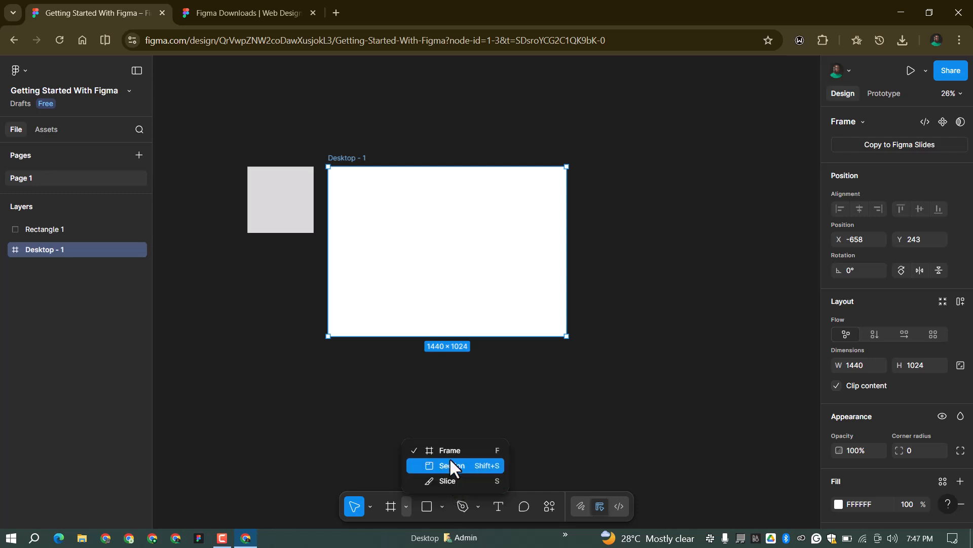
left_click(482, 250)
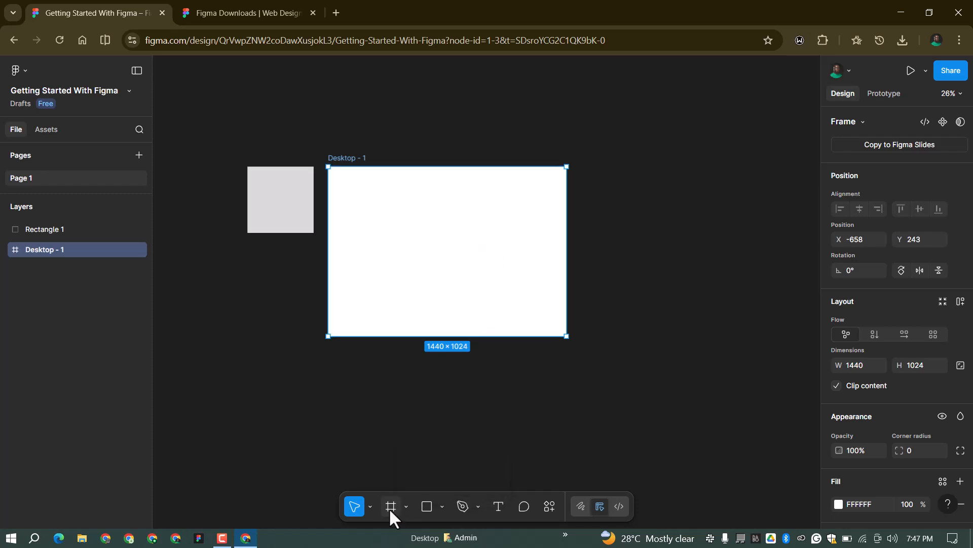
key("f")
scroll(367, 283, "down", 2)
left_click_drag(592, 186, 603, 204)
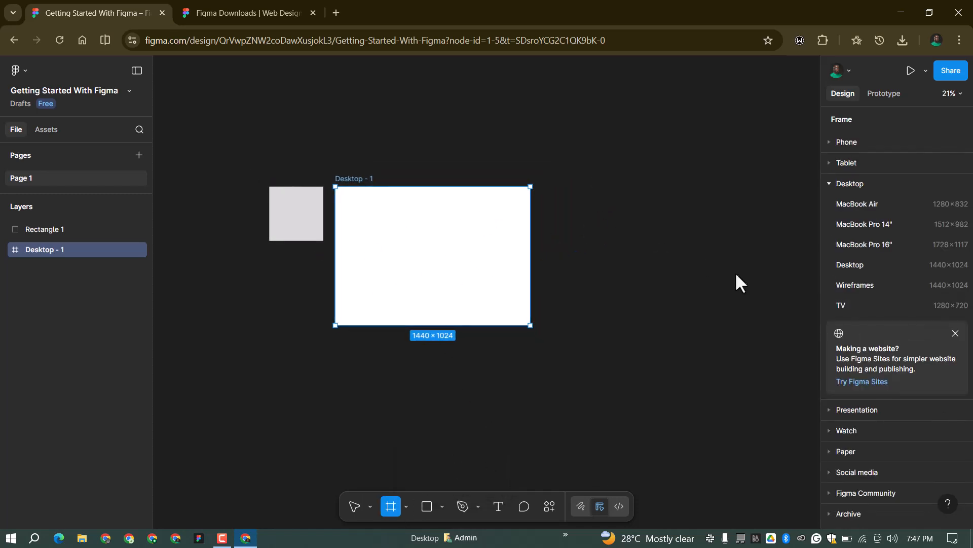
mouse_move(762, 273)
left_mouse_down()
mouse_move(754, 226)
mouse_move(709, 229)
mouse_move(734, 282)
mouse_move(746, 274)
left_mouse_up()
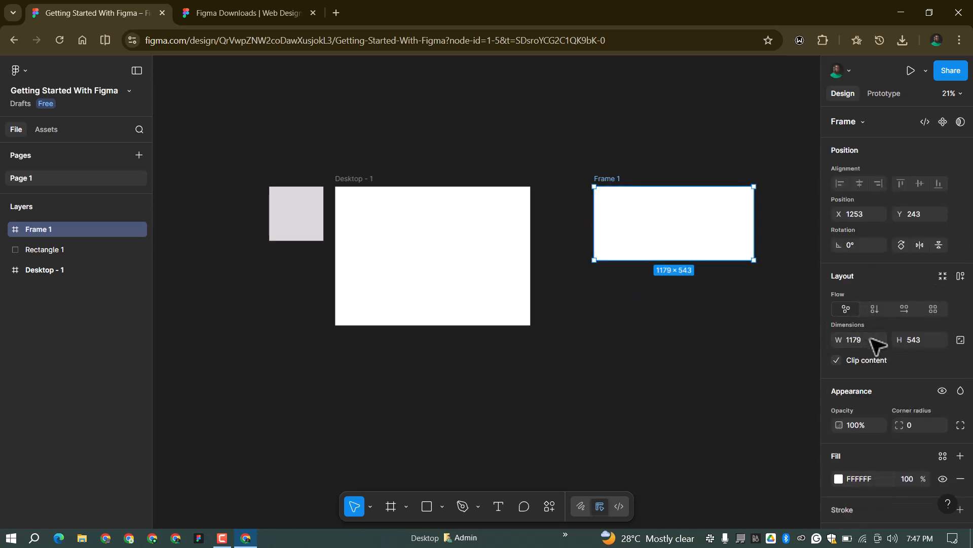
Examine the frame size presets offered for Phone, Tablet, Desktop and Presentation with the Frame tool active
left_click(391, 505)
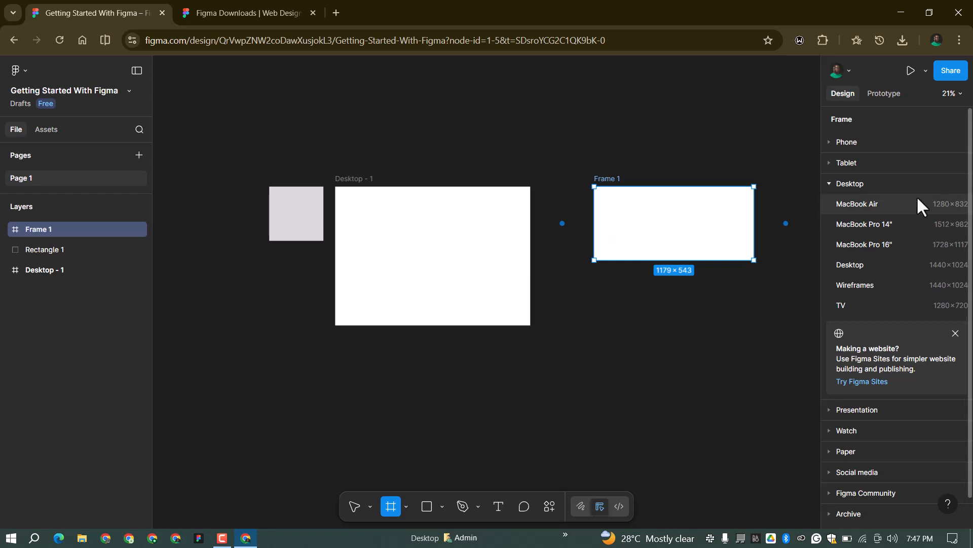
left_click(847, 143)
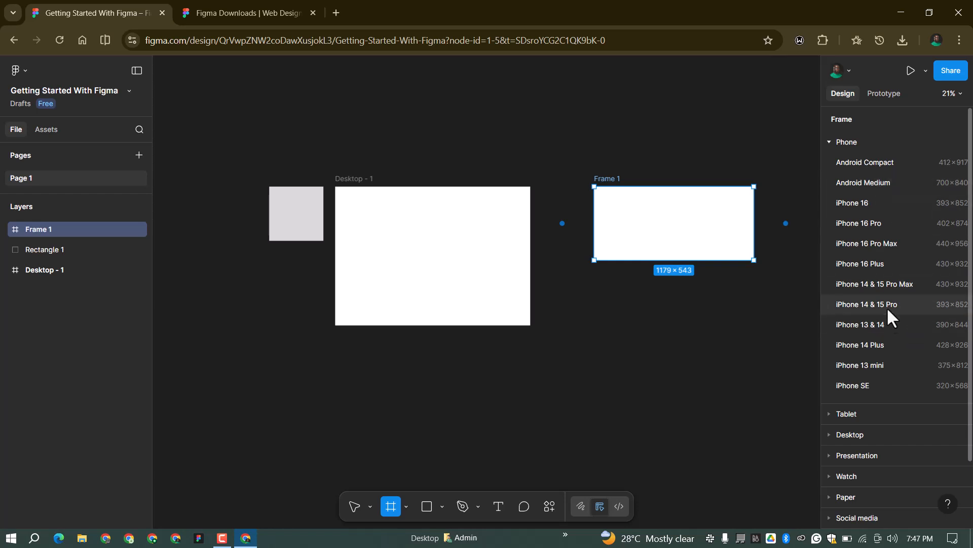
scroll(873, 325, "down", 2)
left_click(845, 352)
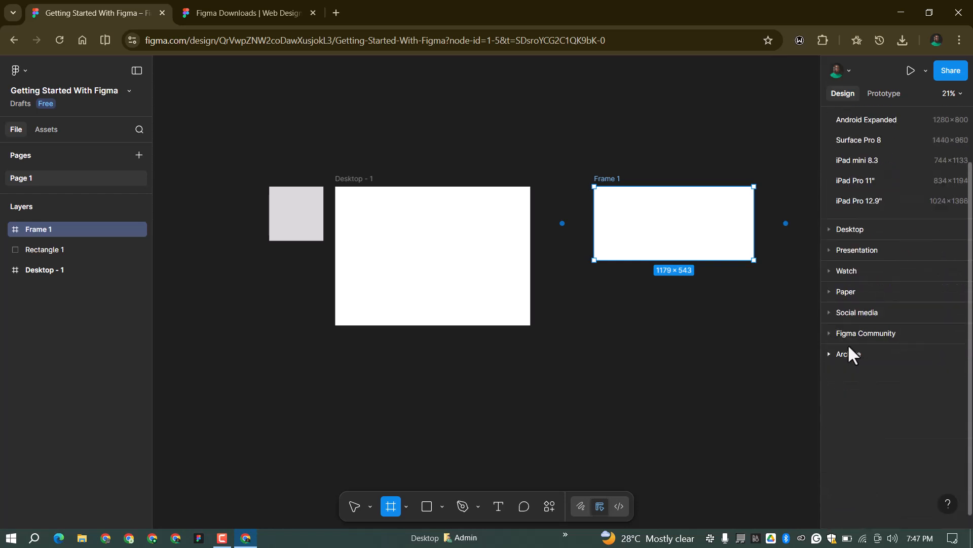
scroll(859, 163, "up", 2)
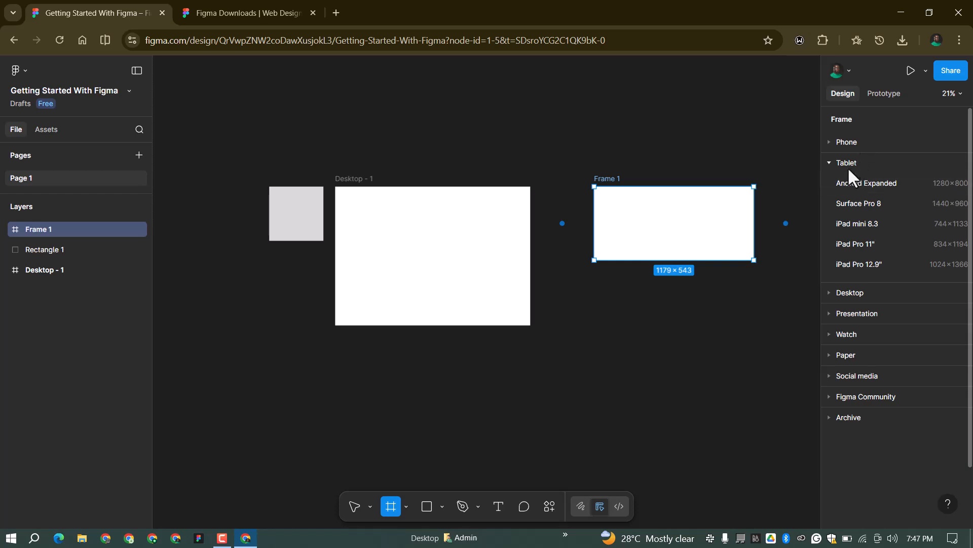
left_click(851, 293)
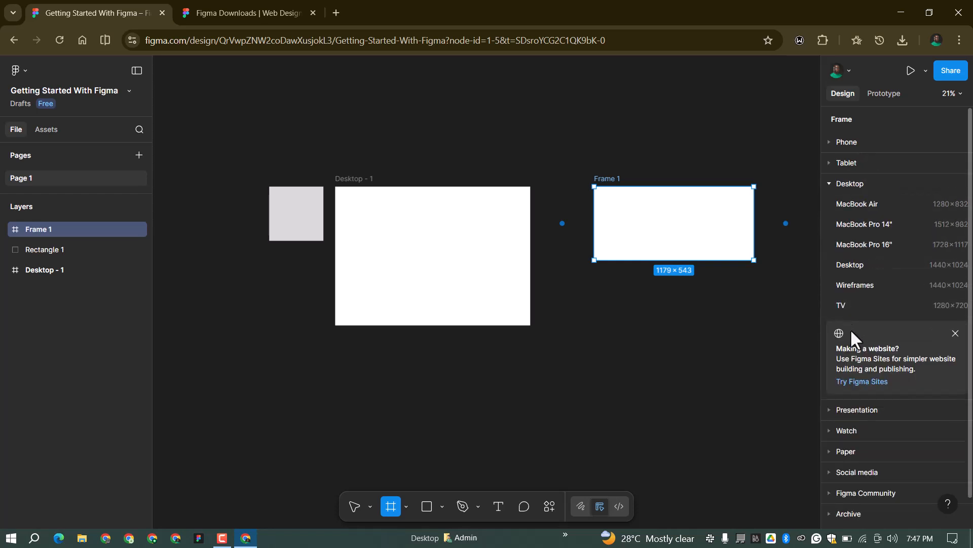
scroll(850, 327, "down", 1)
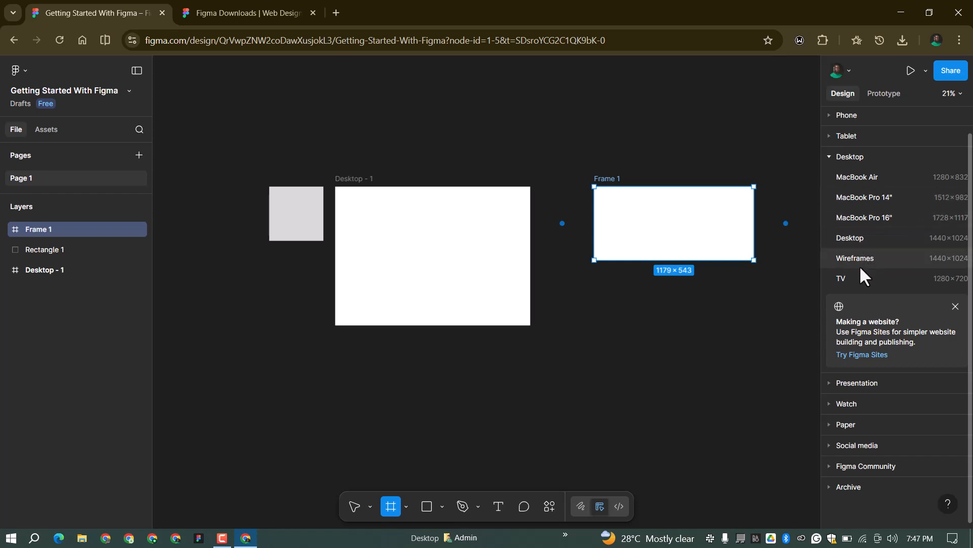
left_click(844, 158)
left_click(854, 179)
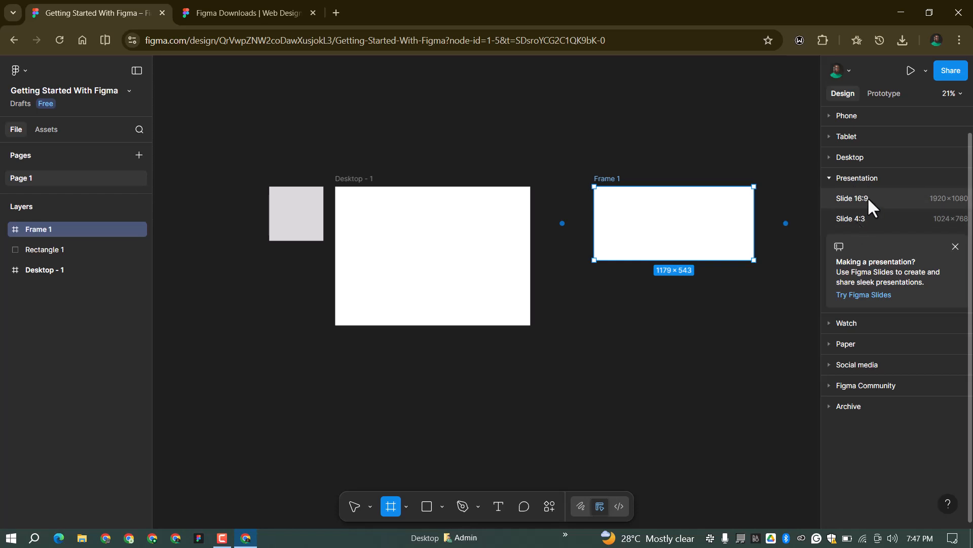
Examine the Watch, Phone and Desktop frame size presets, and leave the Frame tool
left_click(863, 177)
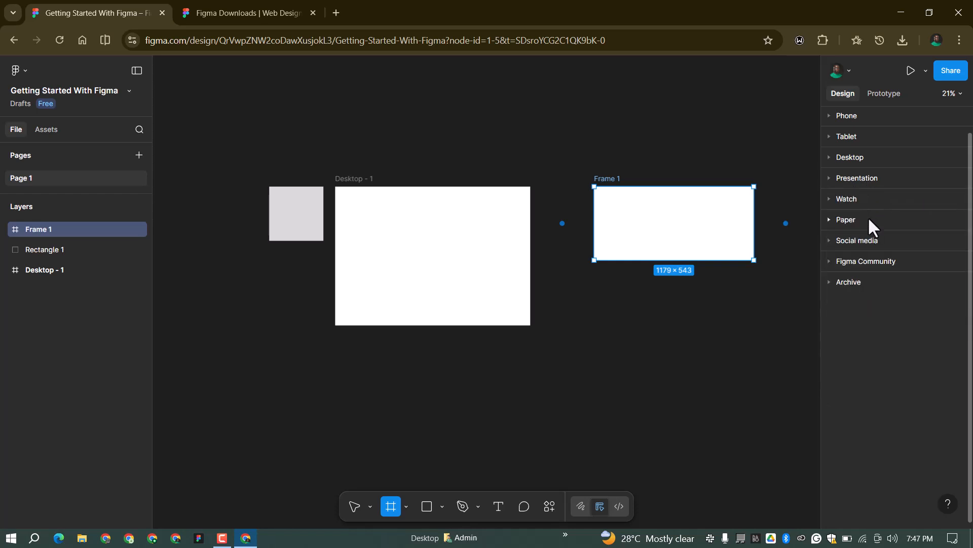
left_click(859, 200)
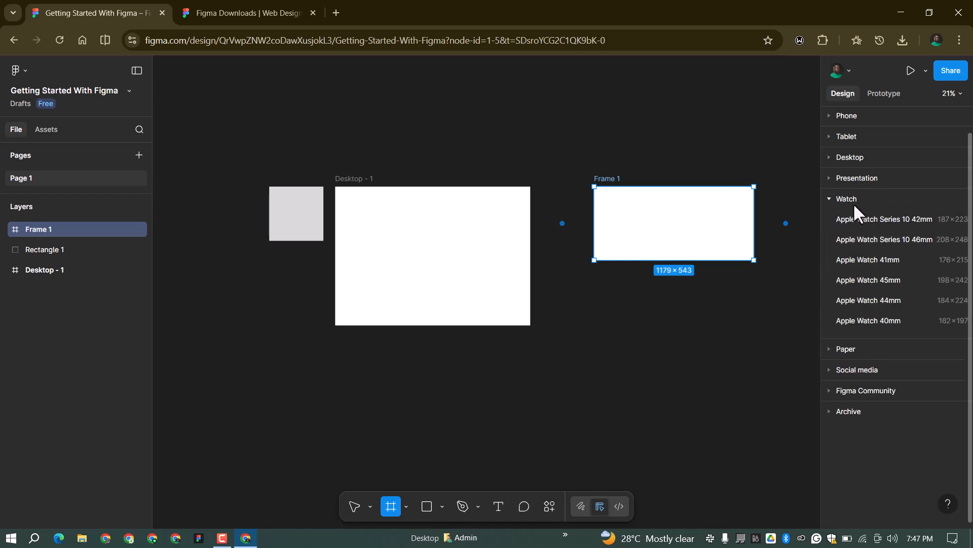
left_click(857, 199)
left_click(868, 241)
left_click(868, 245)
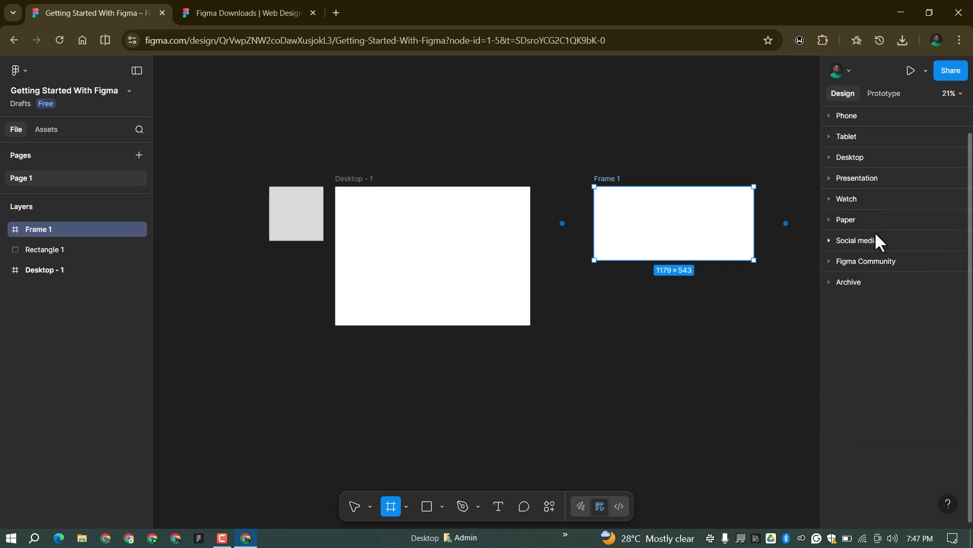
left_click(857, 116)
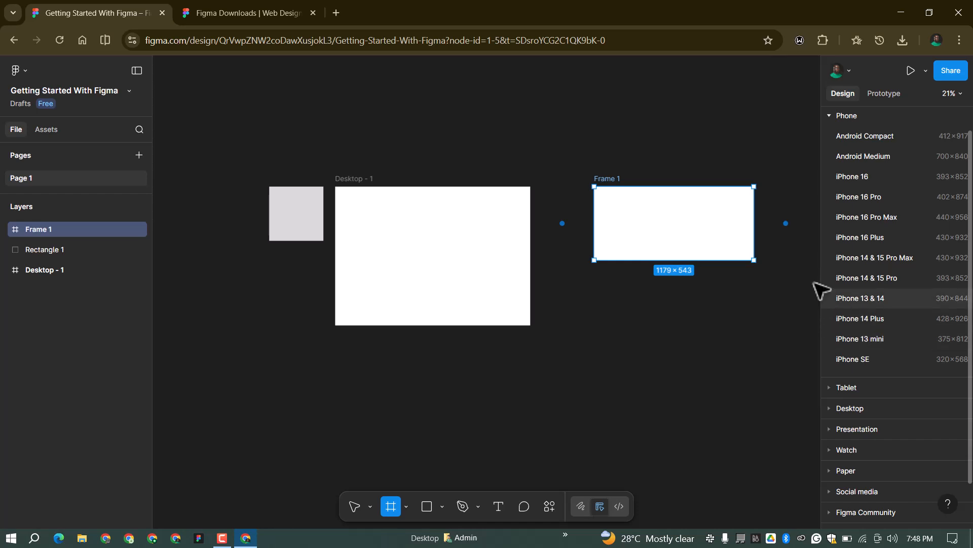
left_click(850, 408)
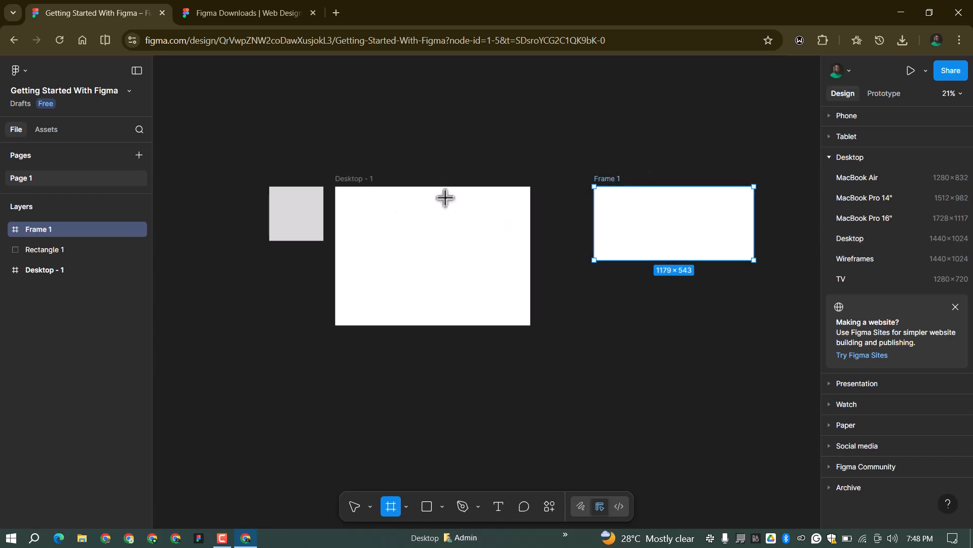
left_click(850, 158)
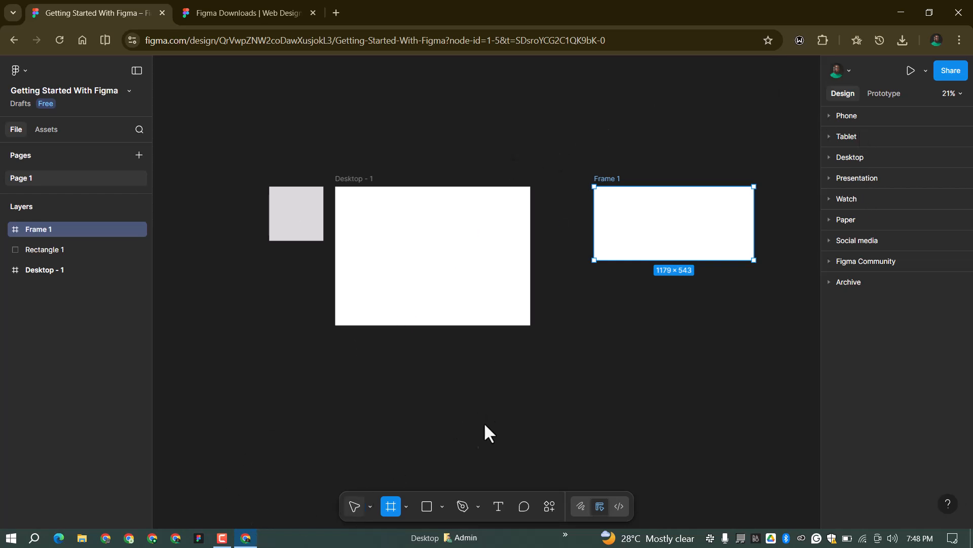
key("Escape")
Delete both frames and the rectangle to leave the canvas empty
left_click(407, 506)
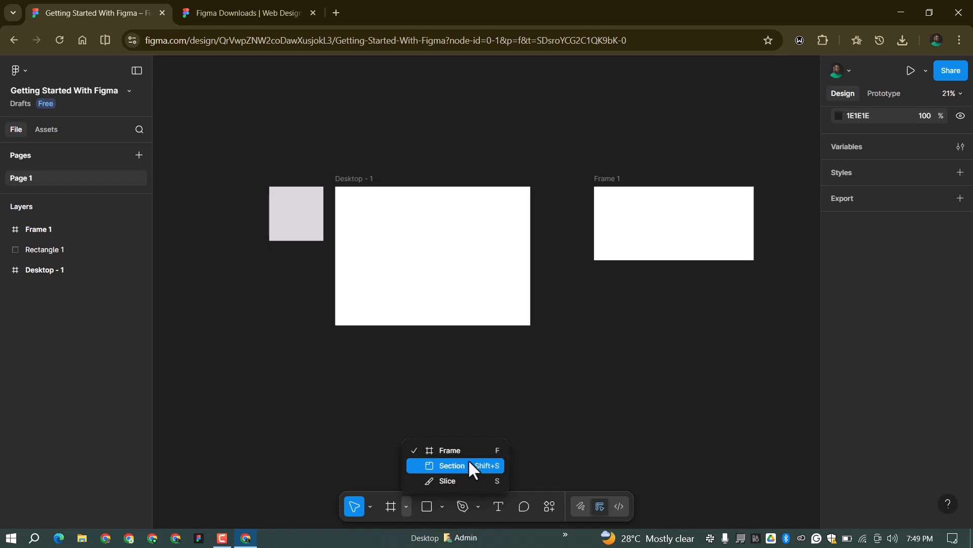
left_click(523, 341)
scroll(415, 282, "down", 1)
left_click_drag(272, 129, 811, 392)
key("Delete")
Draw a section about 3653 × 1512 on the empty canvas and name it Onboarding
left_click(407, 499)
left_click(432, 466)
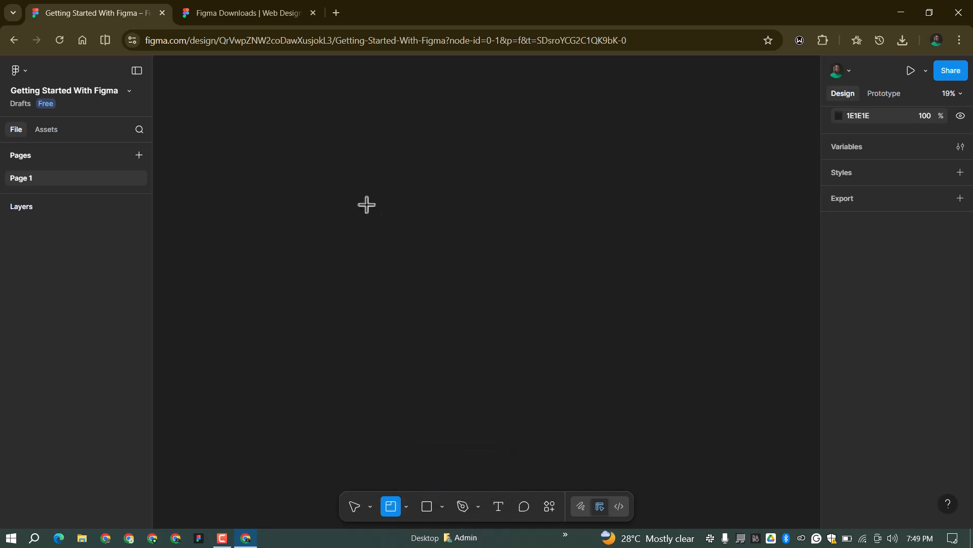
mouse_move(299, 136)
left_mouse_down()
mouse_move(730, 361)
mouse_move(732, 314)
left_mouse_up()
scroll(290, 109, "up", 2)
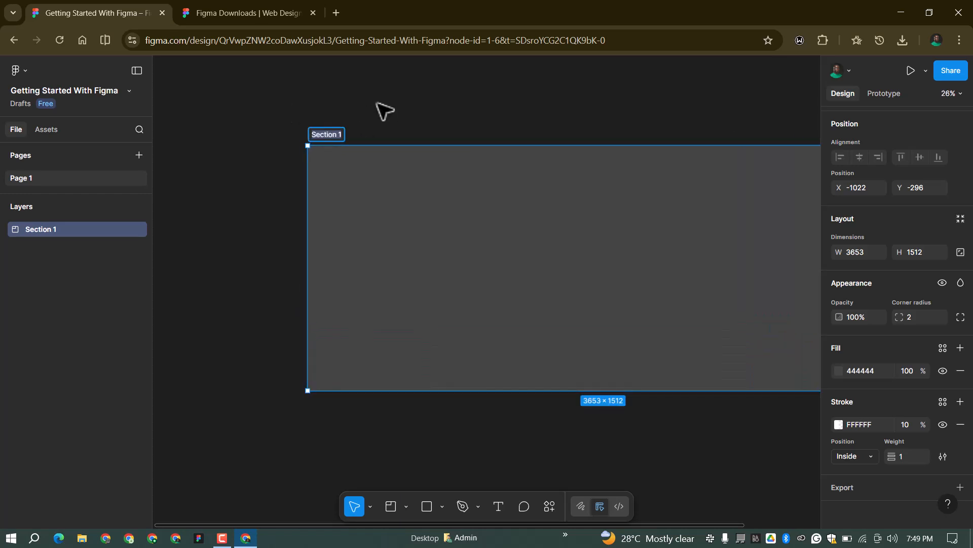
type("Onboarding")
key("Return")
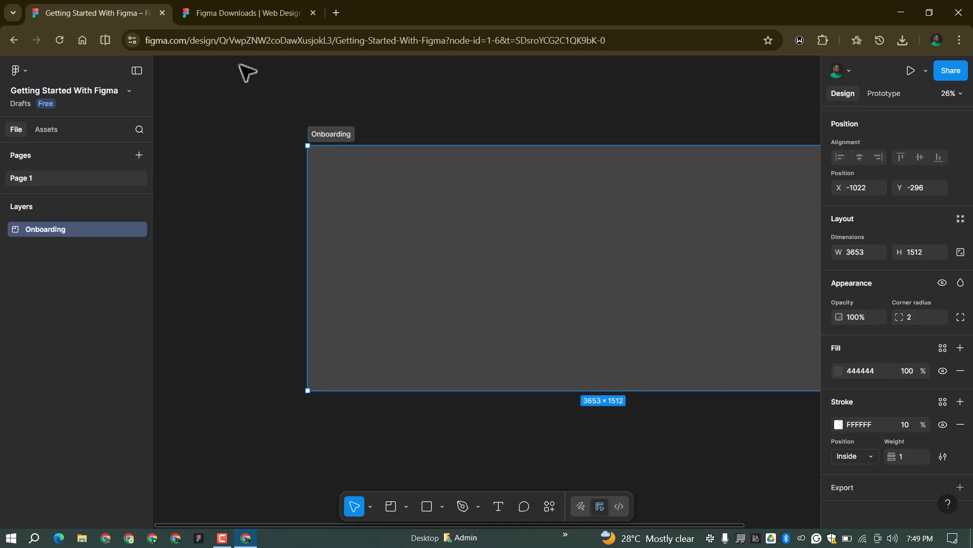
Add an iPhone 13 mini preset frame and move it inside the Onboarding section, near its left edge
left_click(442, 506)
left_click(405, 507)
left_click(405, 506)
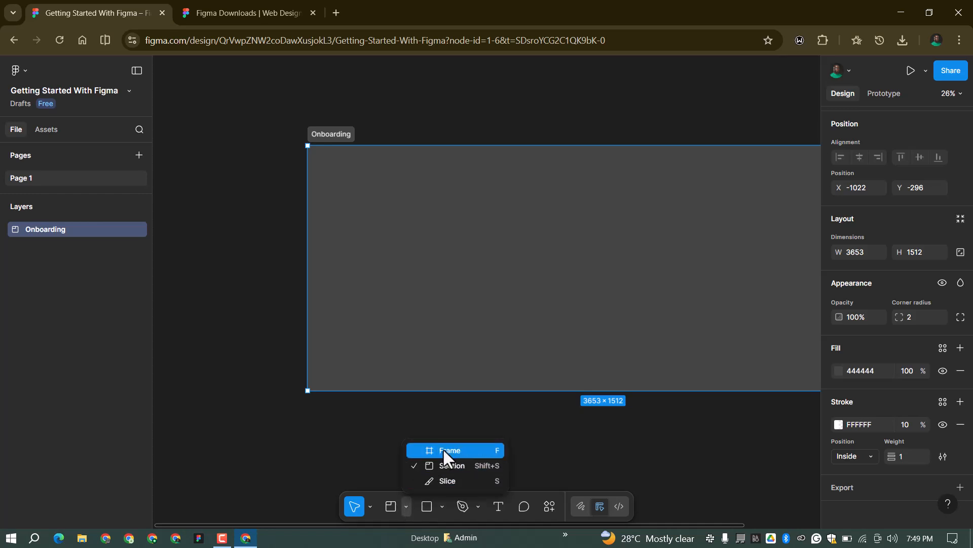
key("f")
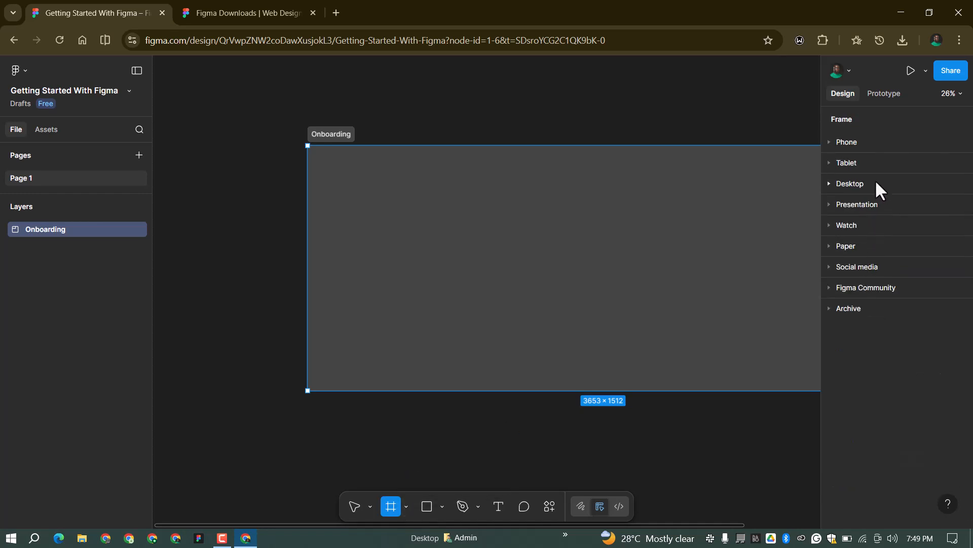
left_click(859, 143)
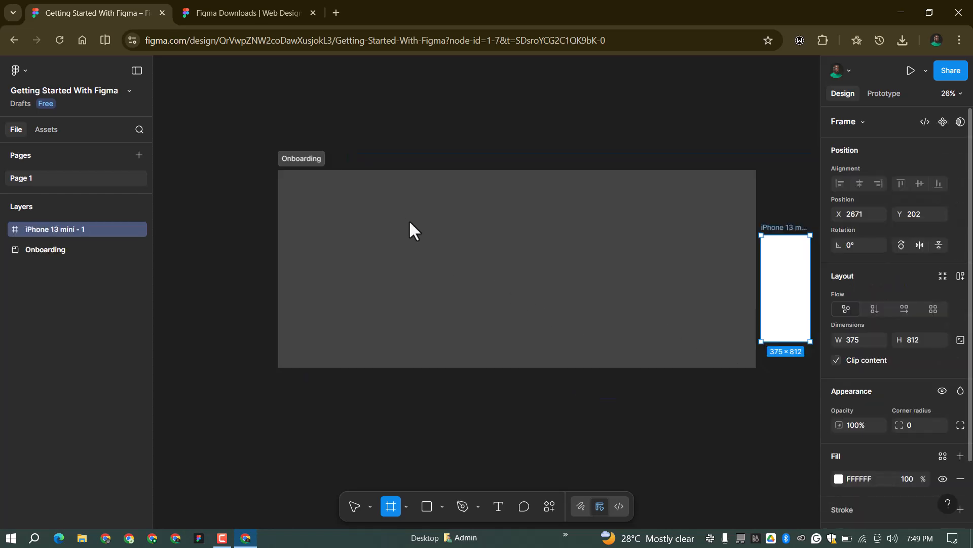
left_click_drag(781, 271, 330, 252)
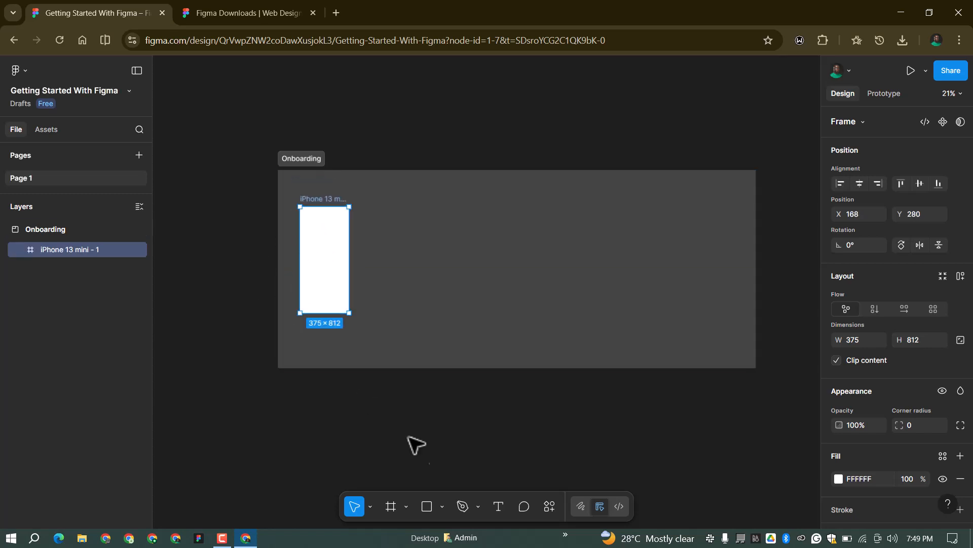
Draw a wide frame about 1620 × 99 above the iPhone frame inside the Onboarding section
key("f")
scroll(300, 172, "up", 3)
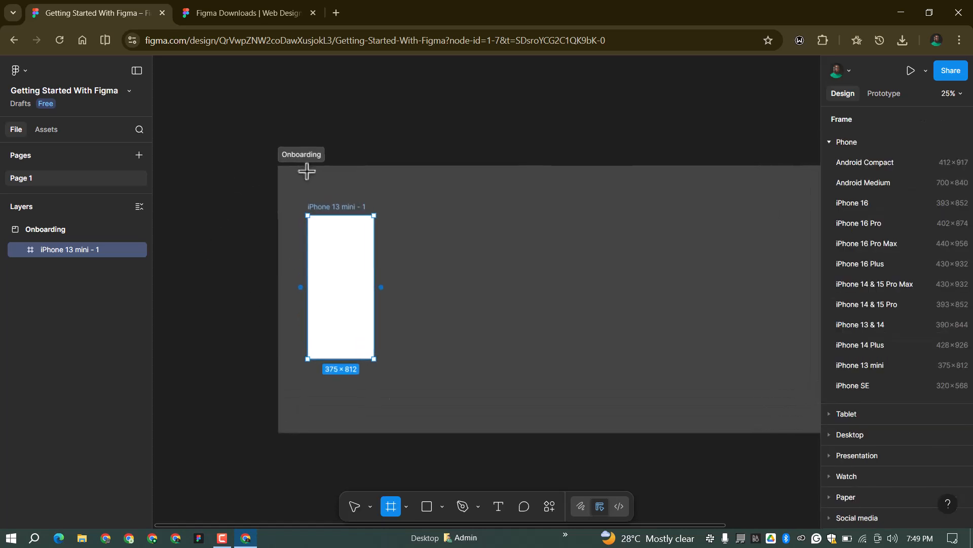
left_click_drag(304, 187, 647, 207)
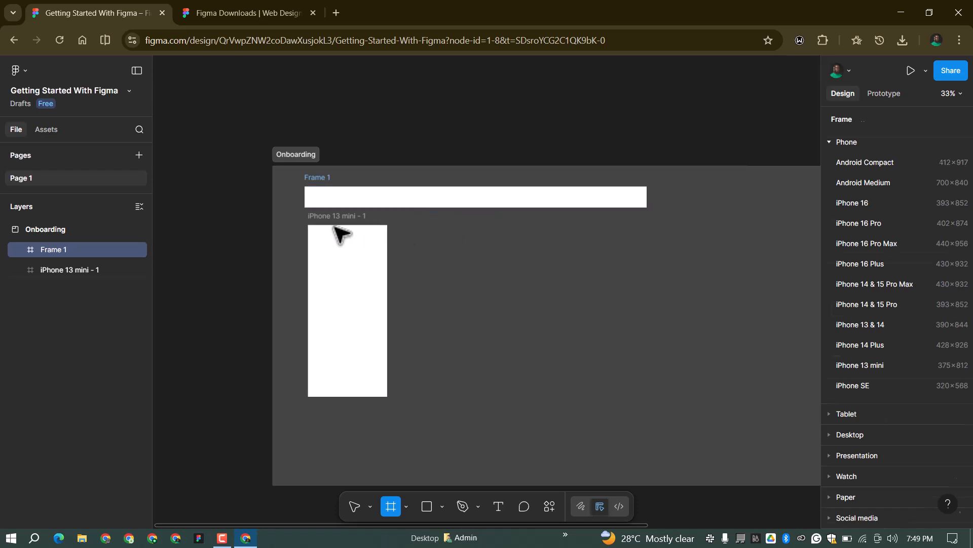
Left-align the wide frame and the iPhone frame with 80 spacing, and move them together to X 80 in the section
scroll(337, 224, "up", 3)
left_click(357, 245, "shift")
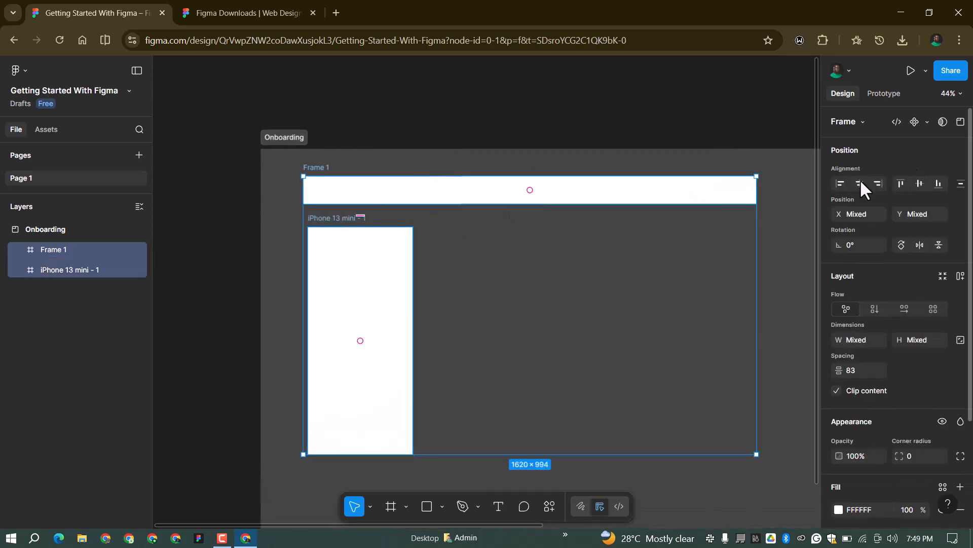
left_click(840, 183)
left_click(859, 373)
type("80")
key("Return")
left_click_drag(404, 185, 384, 183)
left_click(318, 164)
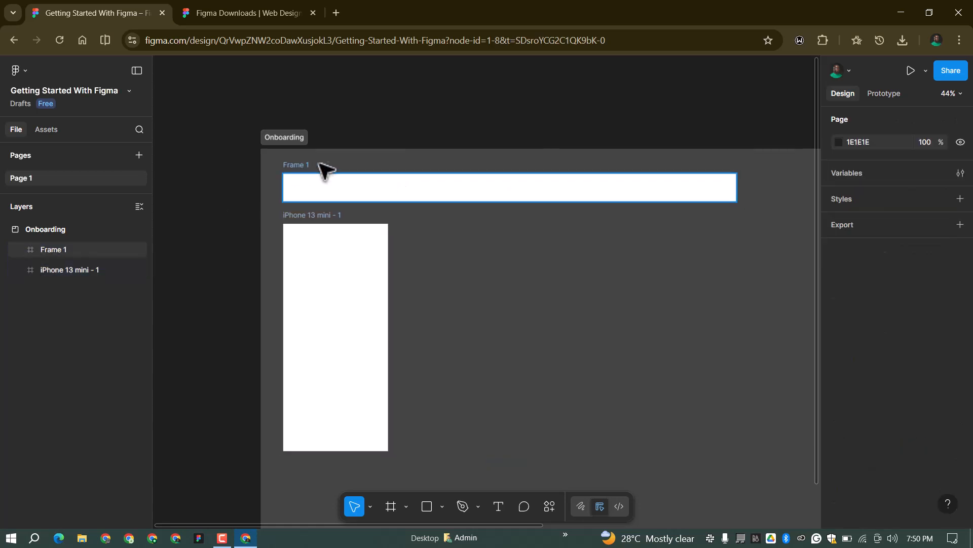
Rename the wide frame as Section title
left_click(306, 165)
double_click(300, 166)
type("Section title")
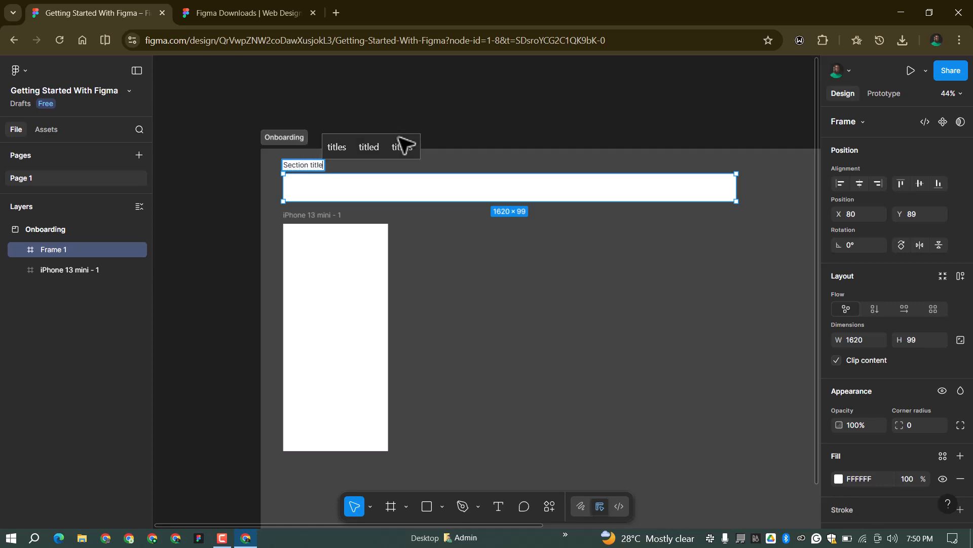
key("Return")
Rename the iPhone 13 mini frame as Splash Screen
scroll(294, 283, "up", 2)
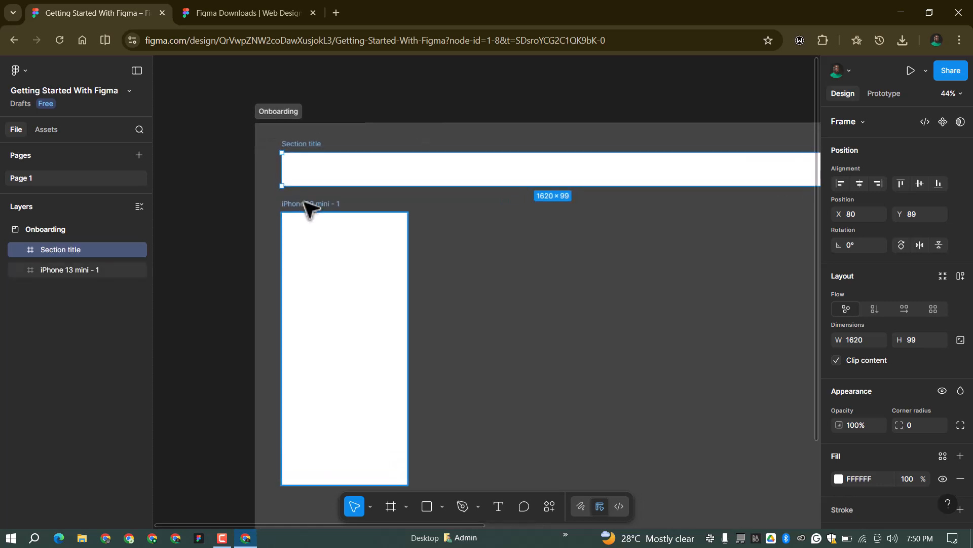
left_click(306, 203)
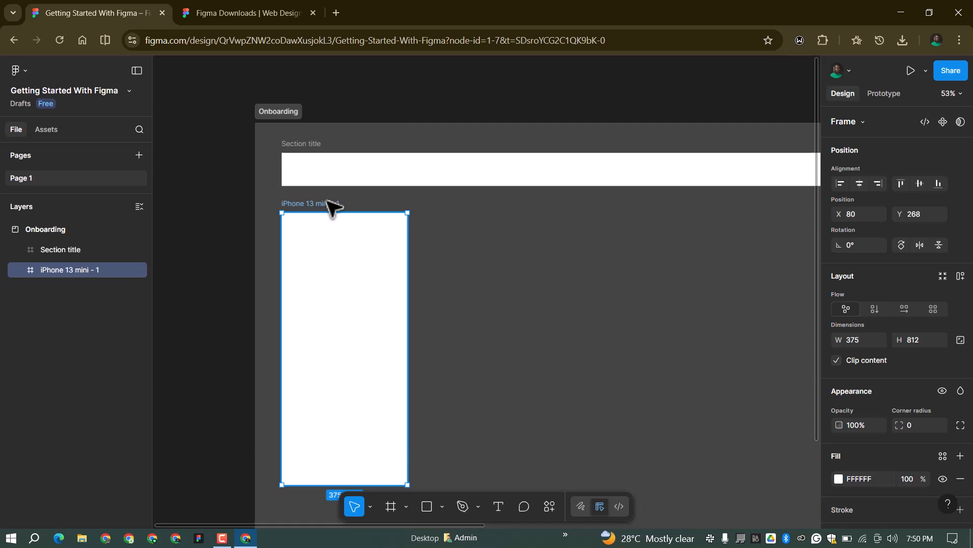
key("ctrl+r")
type("Splash Screen")
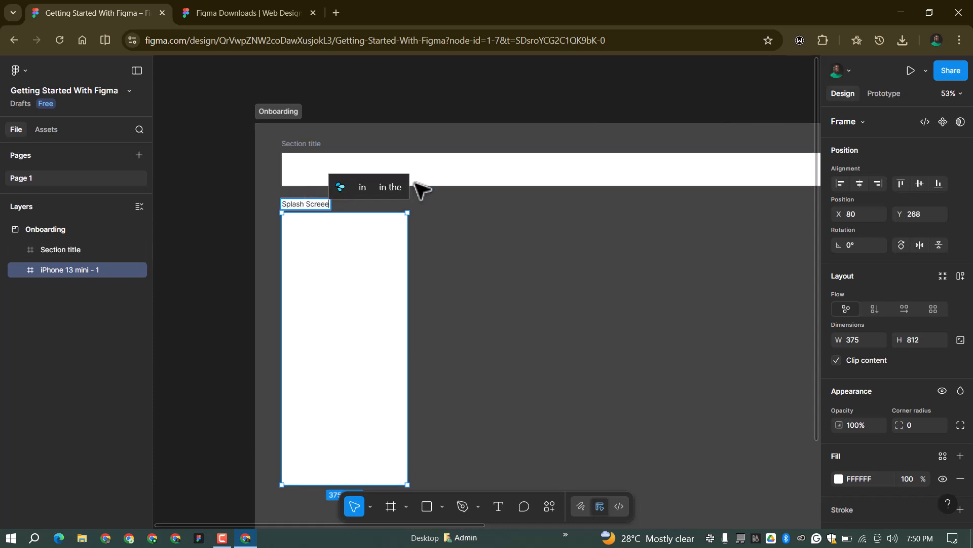
key("Return")
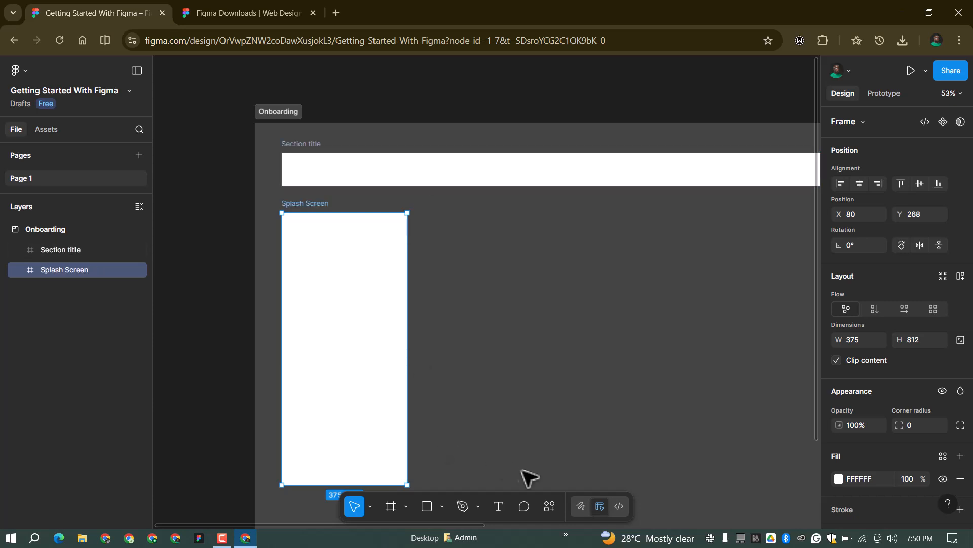
Add the text "SPLASH & ONBOARDING" near the left end of the Section title frame
left_click(499, 506)
scroll(298, 170, "up", 3)
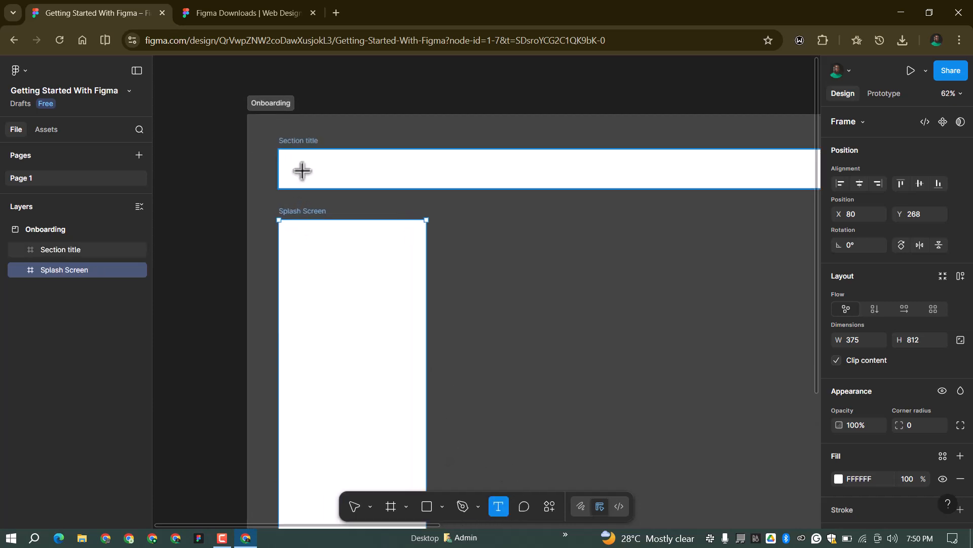
left_click(302, 171)
type("SP")
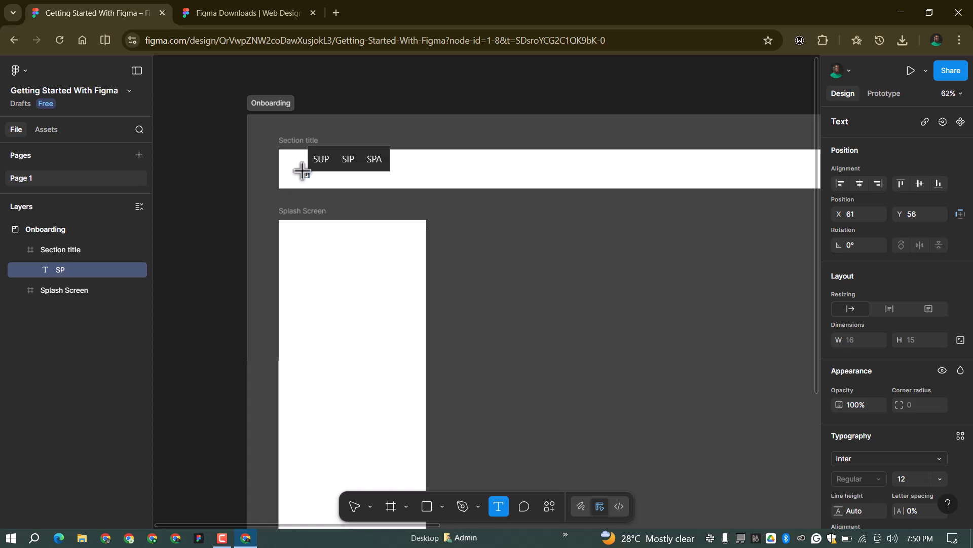
type("LASH &")
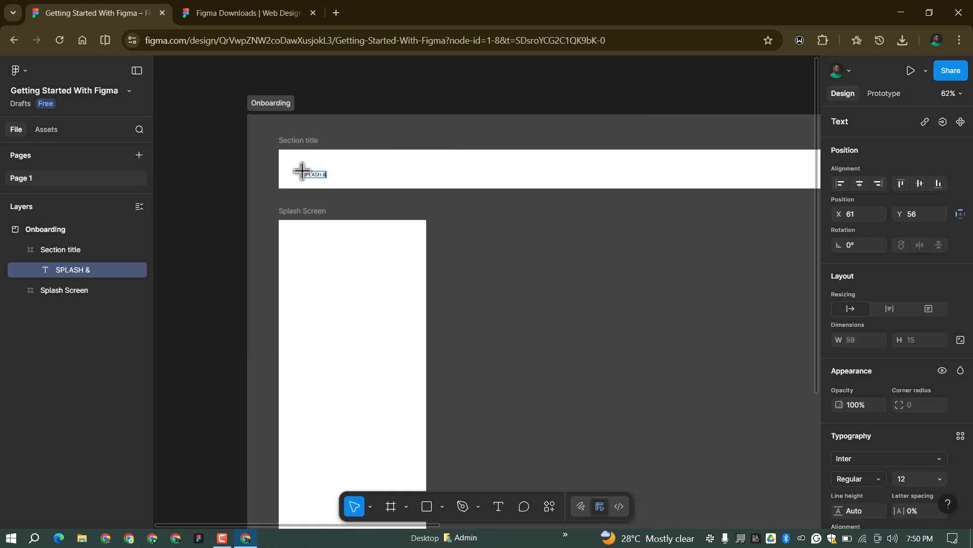
type(" ONBOARDING")
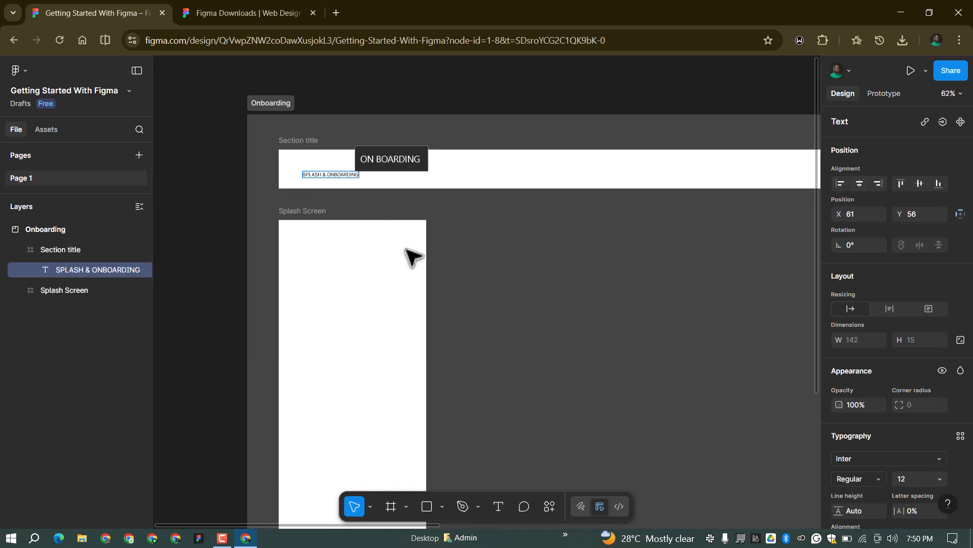
key("Escape")
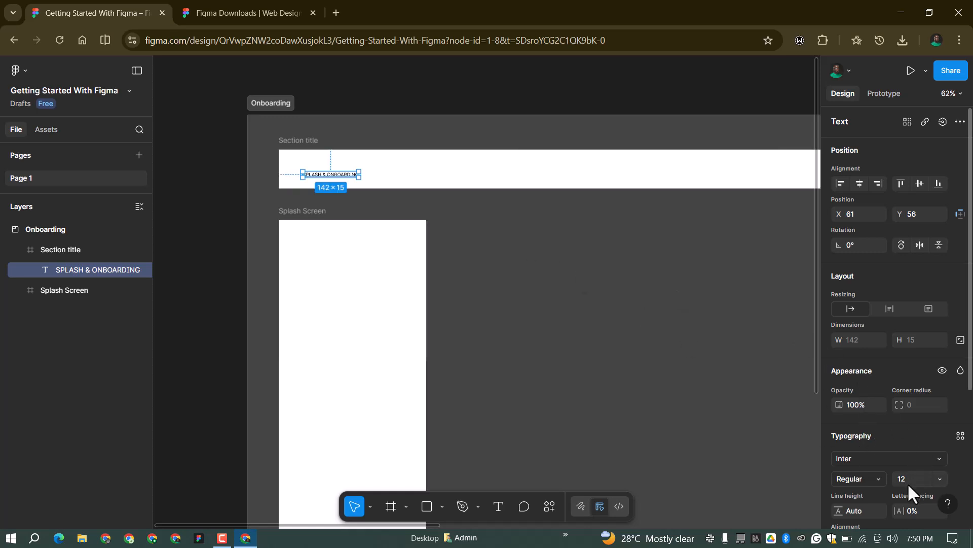
Set the heading text's font size to 48 and centre it vertically in its frame
left_click(916, 478)
type("48")
key("Return")
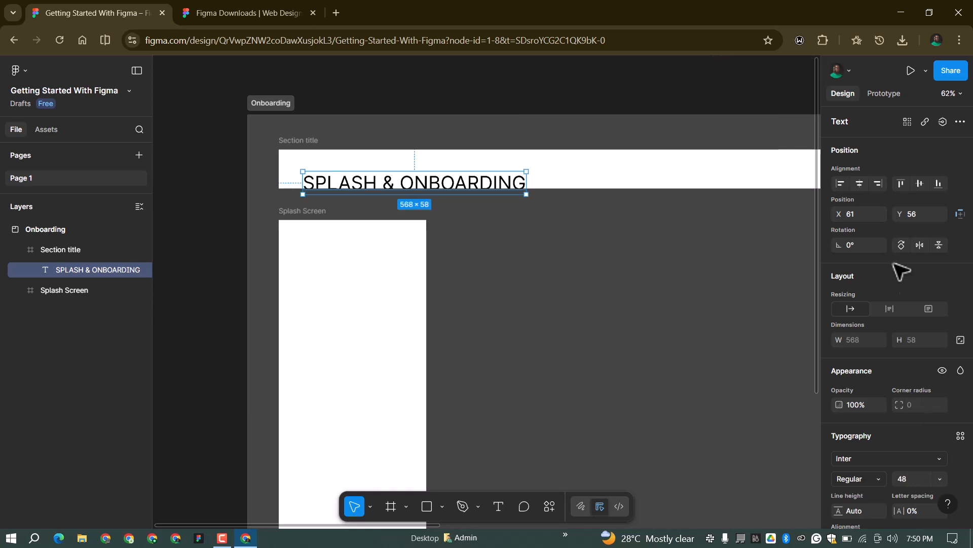
left_click(914, 184)
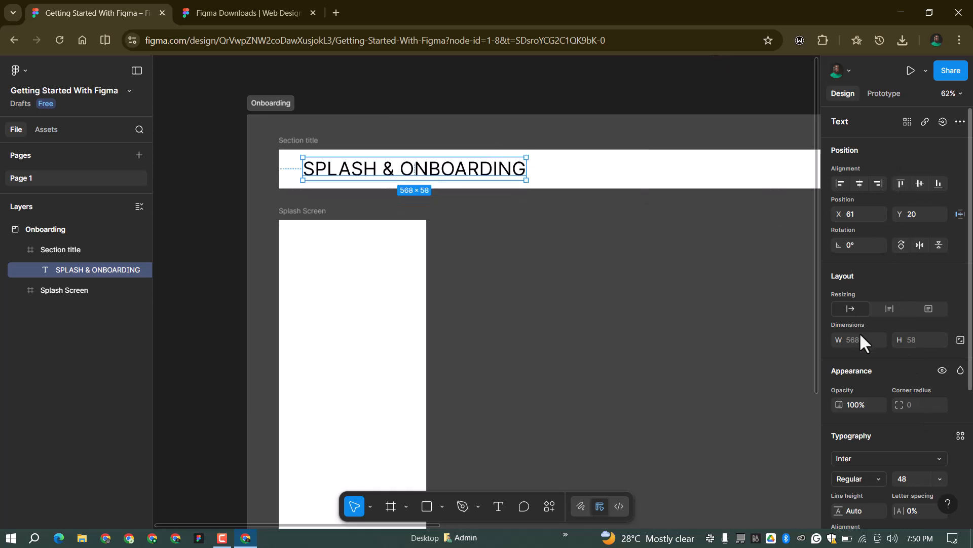
Make the heading text Semi Bold at size 42 and centre it vertically in the Section title frame
left_click(874, 477)
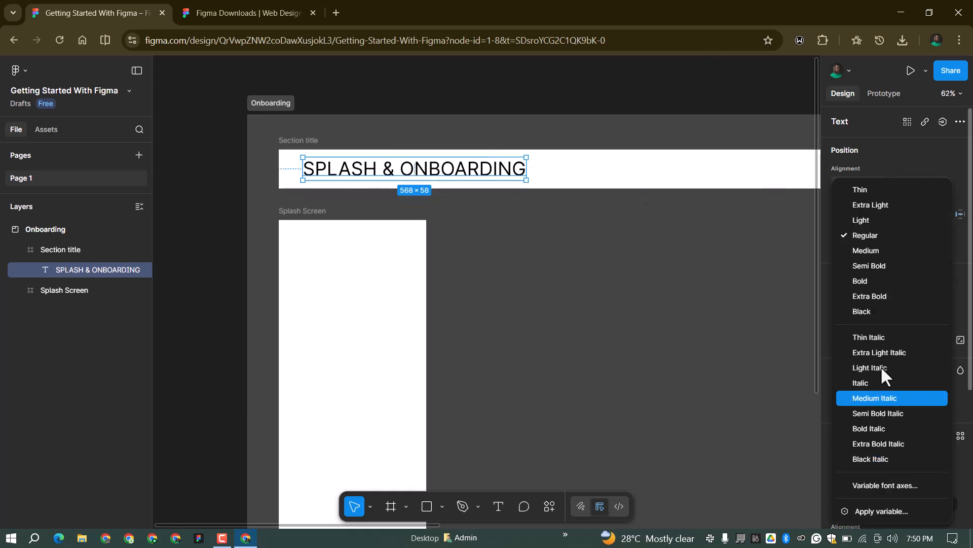
left_click(878, 265)
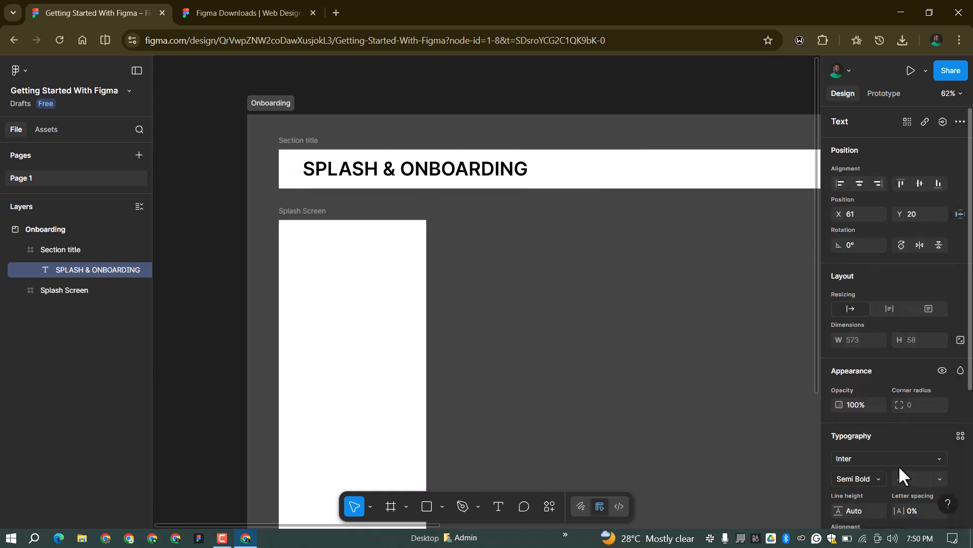
left_click(925, 476)
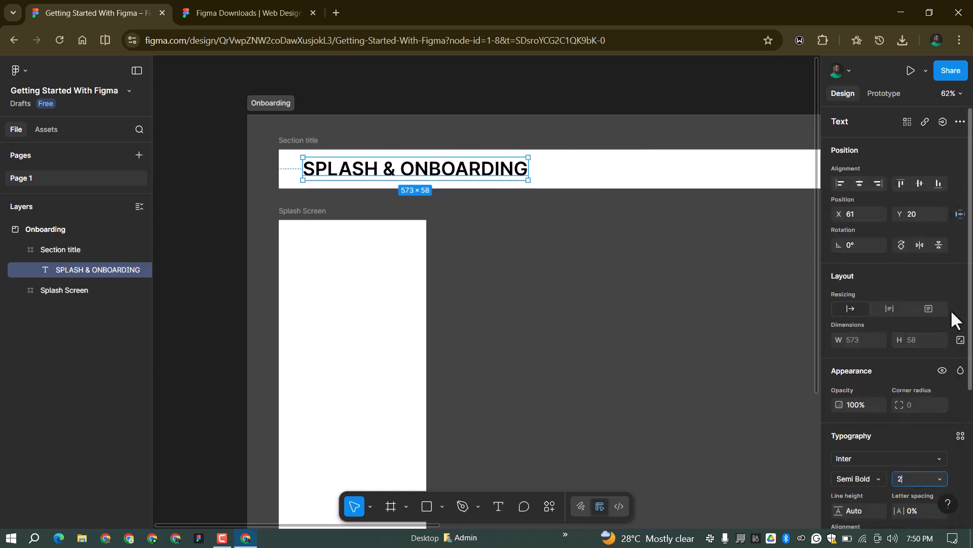
type("42")
key("Return")
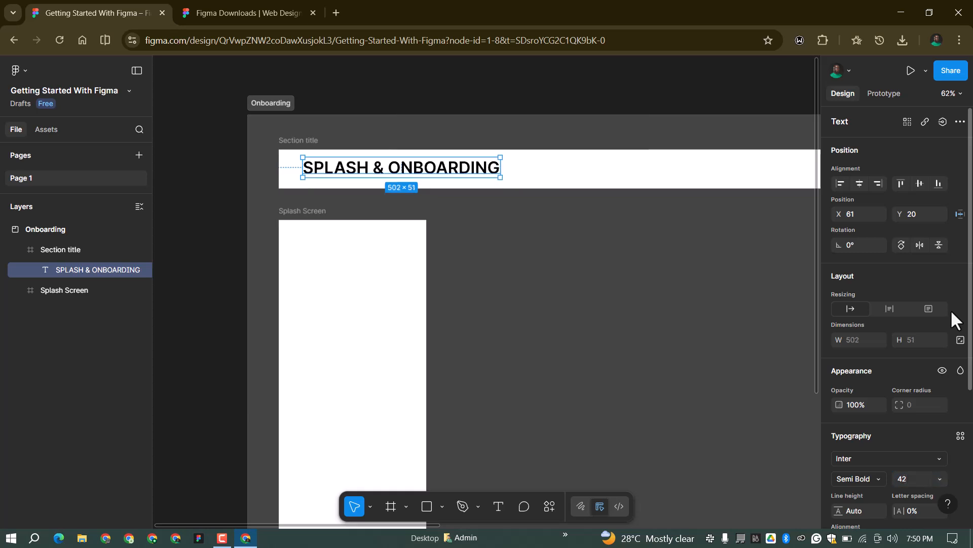
left_click(920, 183)
scroll(517, 101, "down", 5)
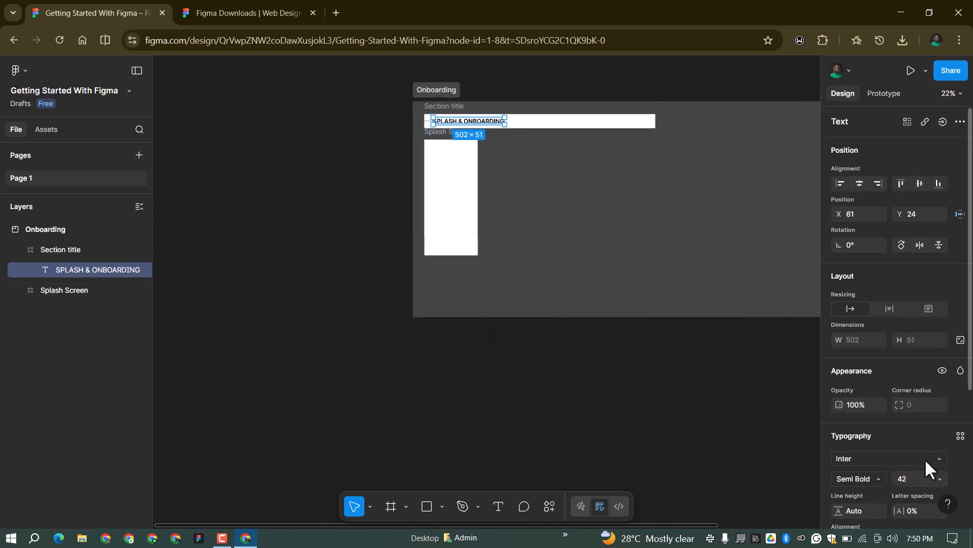
Set the heading text's font size to 32 and centre it vertically in the Section title frame
key("Return")
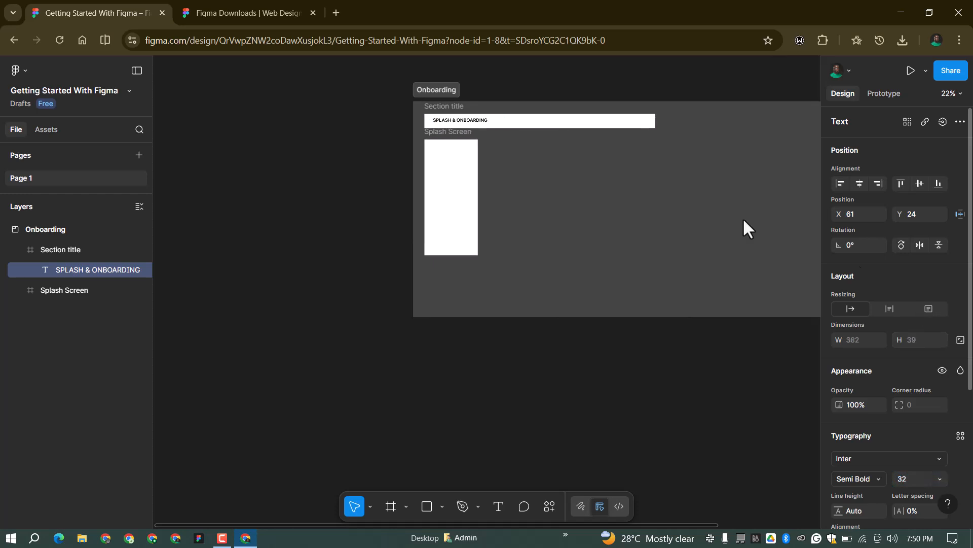
scroll(459, 110, "up", 3)
scroll(459, 111, "up", 4)
left_click(921, 183)
scroll(472, 172, "down", 2)
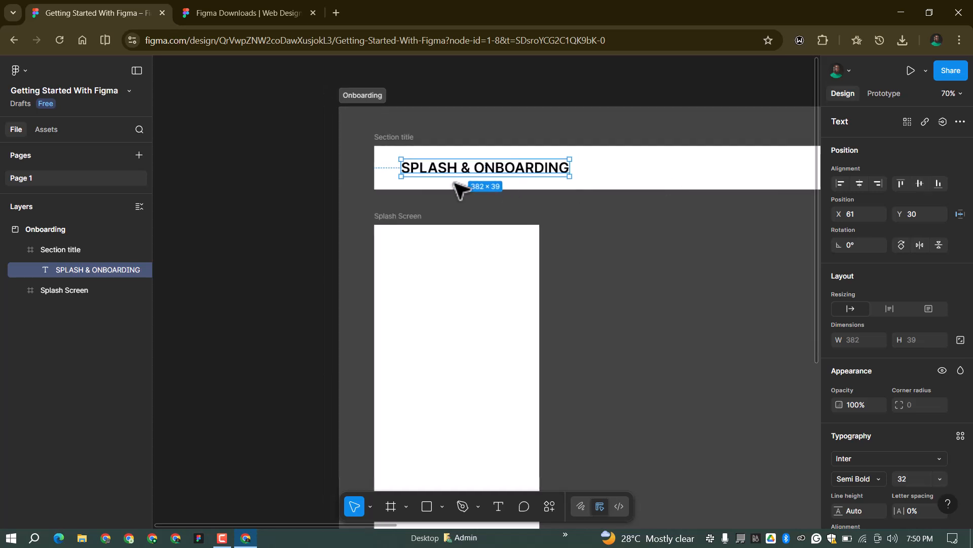
left_click(345, 137)
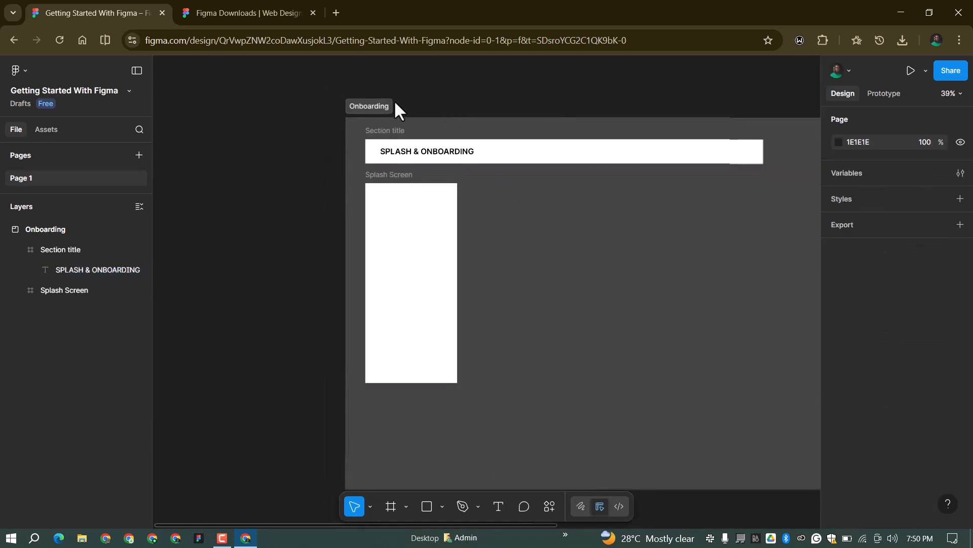
Draw a rectangle about 443 × 239 in the Onboarding section, to the right of the Splash Screen frame
scroll(302, 224, "down", 6)
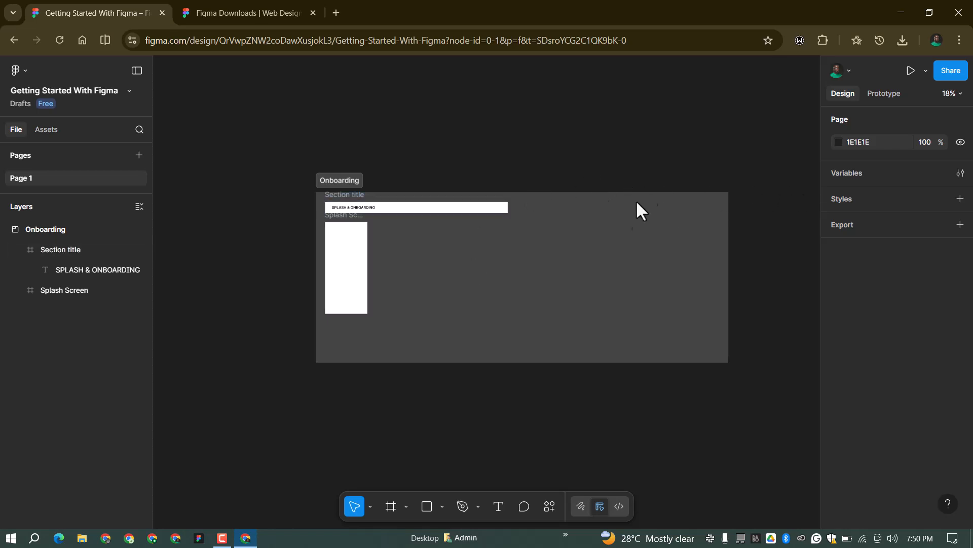
scroll(378, 194, "up", 4)
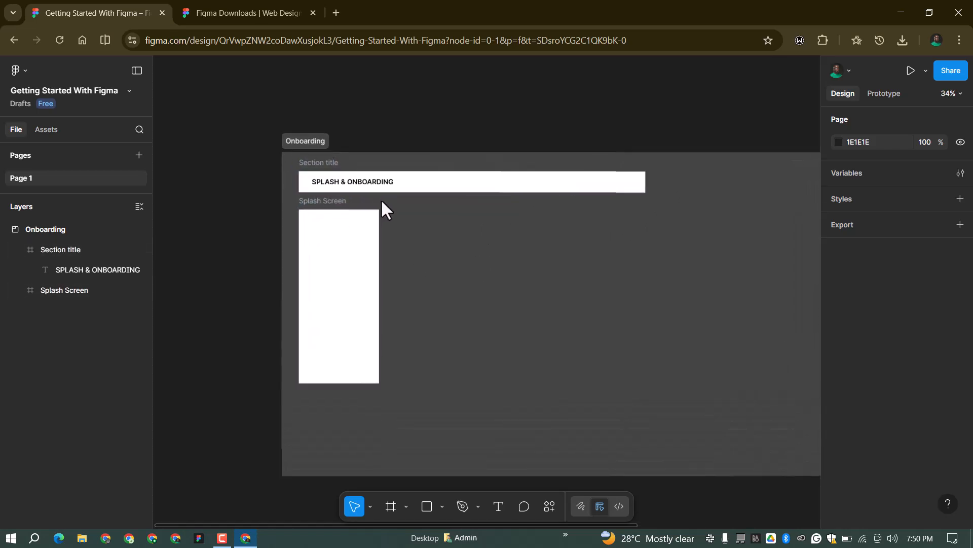
scroll(355, 223, "up", 3)
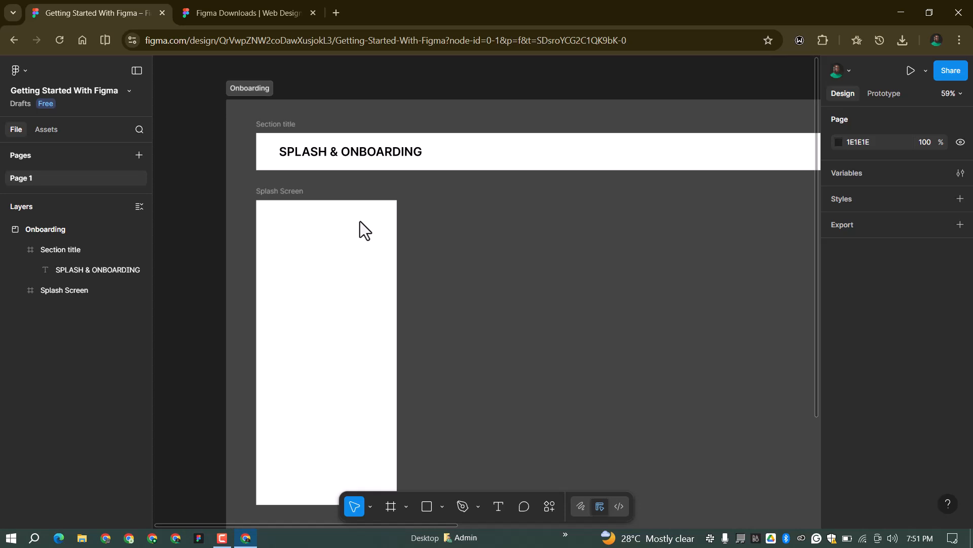
left_click(443, 505)
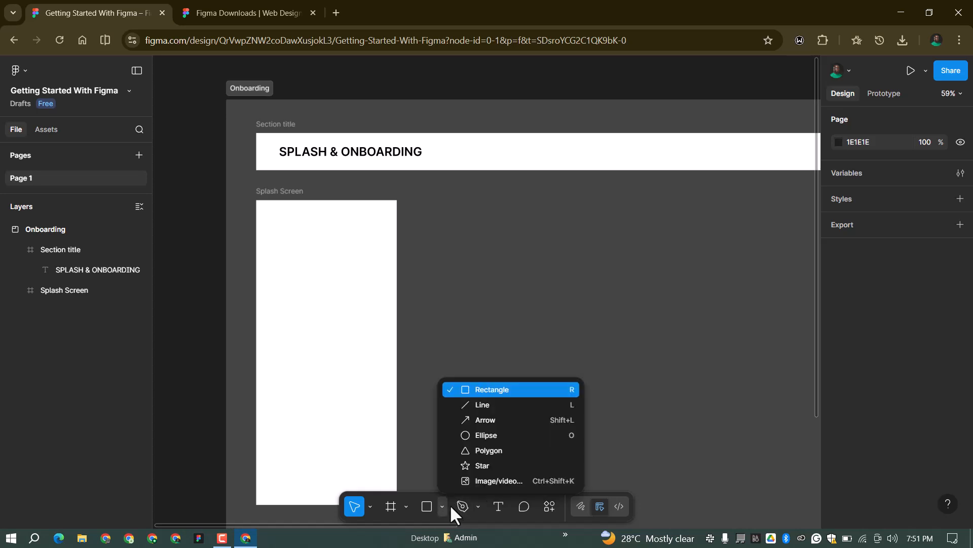
left_click(504, 387)
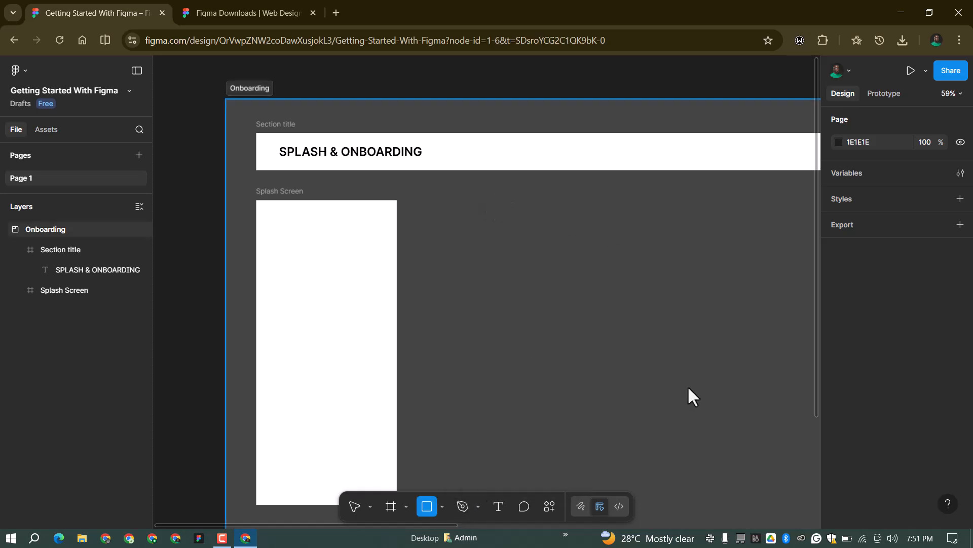
mouse_move(490, 212)
left_mouse_down()
mouse_move(634, 305)
mouse_move(682, 322)
left_mouse_up()
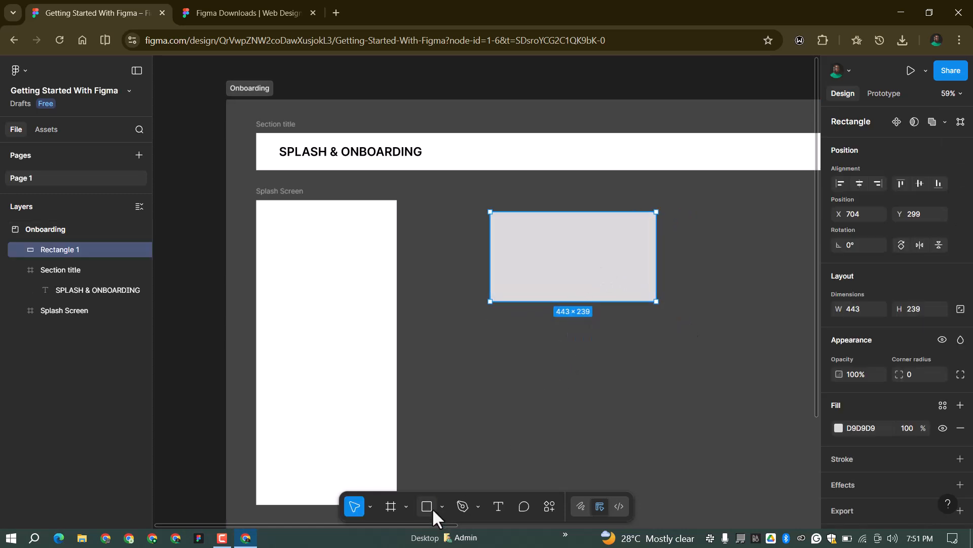
Draw a square about 269 × 269 below the rectangle in the Onboarding section
key("r")
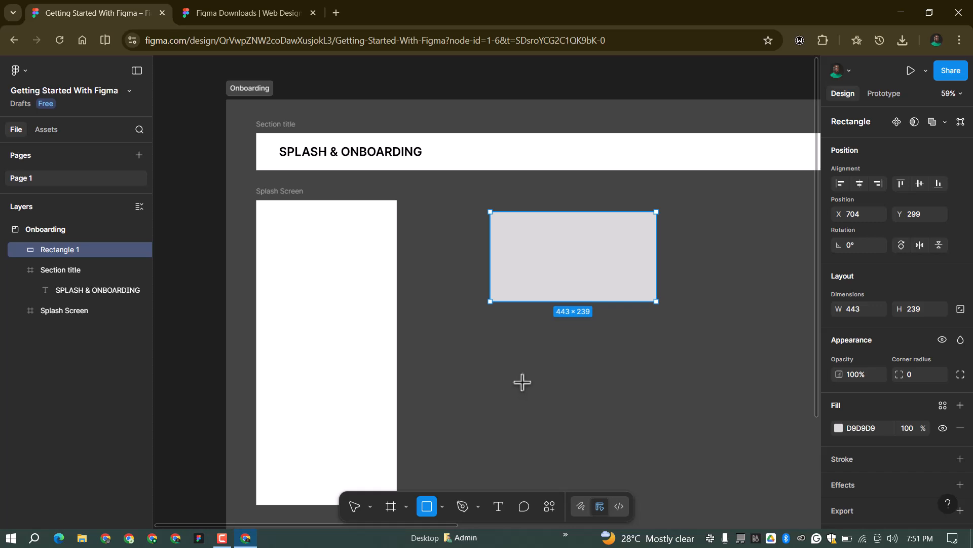
left_click_drag(498, 339, 621, 420)
mouse_move(584, 389)
left_mouse_down()
mouse_move(557, 370)
mouse_move(653, 456)
left_mouse_up()
left_click_drag(613, 410, 598, 393)
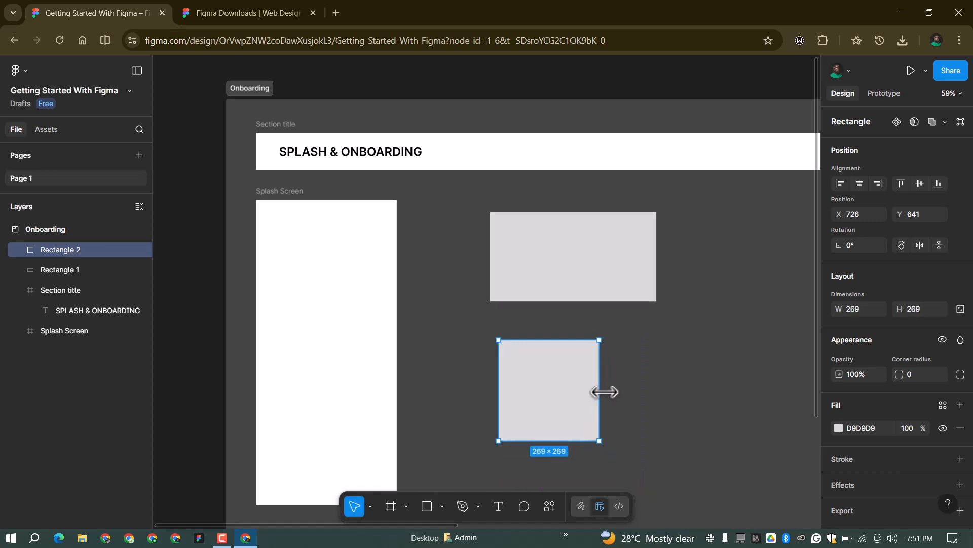
Draw a horizontal line about 493 long between the rectangle and the square
left_click(440, 506)
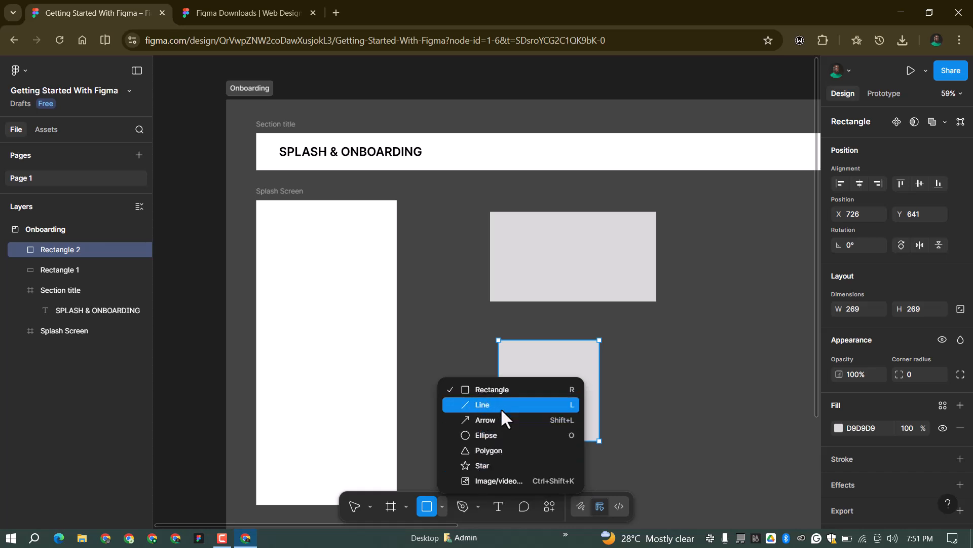
left_click(493, 404)
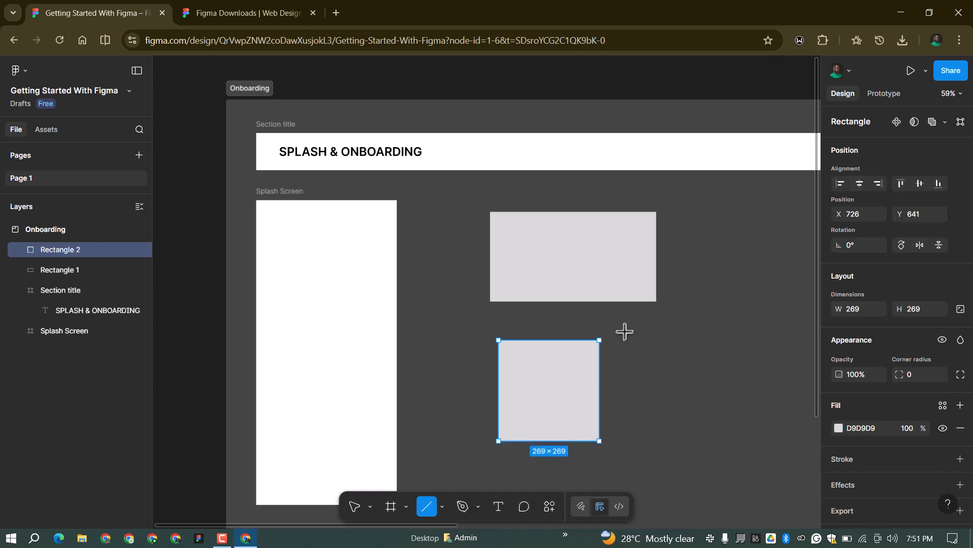
left_click_drag(505, 315, 693, 317)
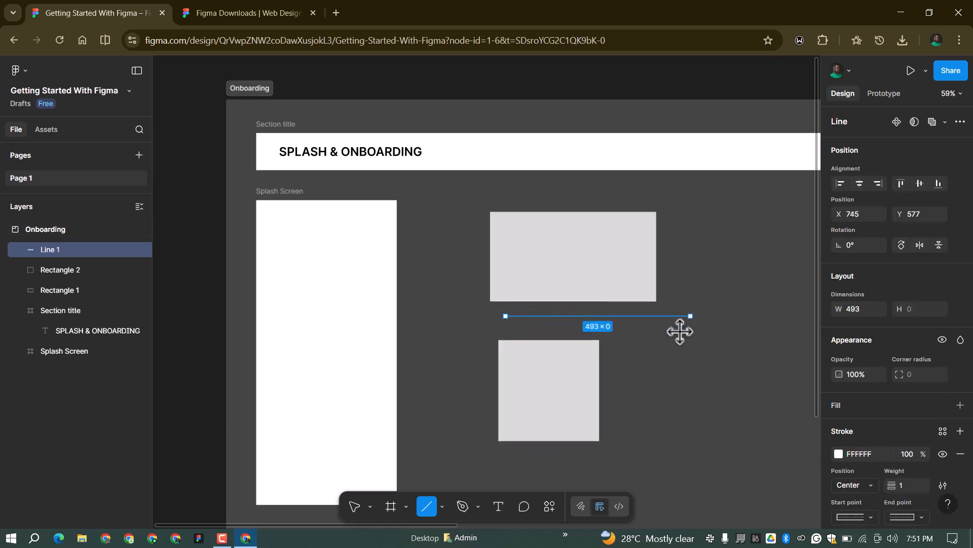
Draw a circle about 264 × 264 with the Ellipse tool, to the right of the rectangle
left_click(442, 506)
left_click(486, 435)
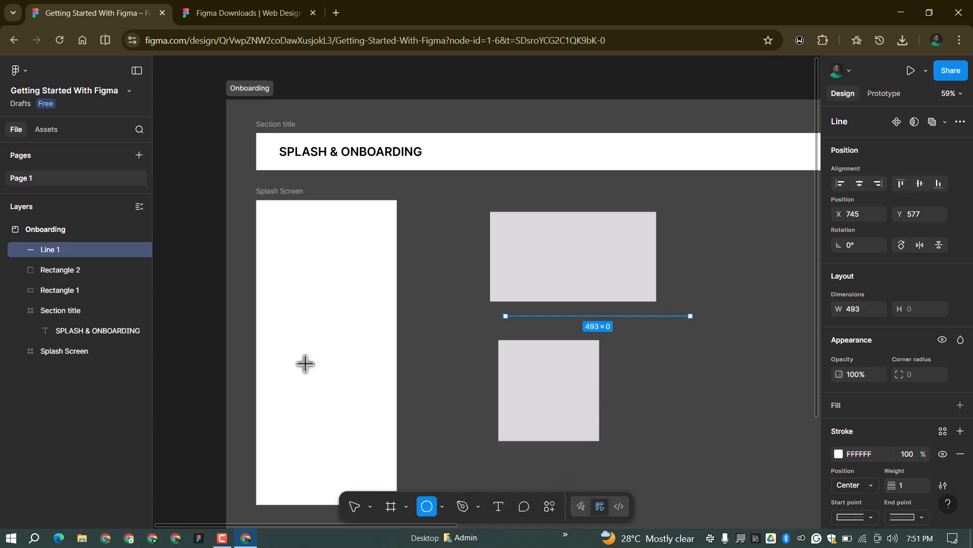
scroll(307, 362, "down", 2)
left_click_drag(630, 269, 708, 348)
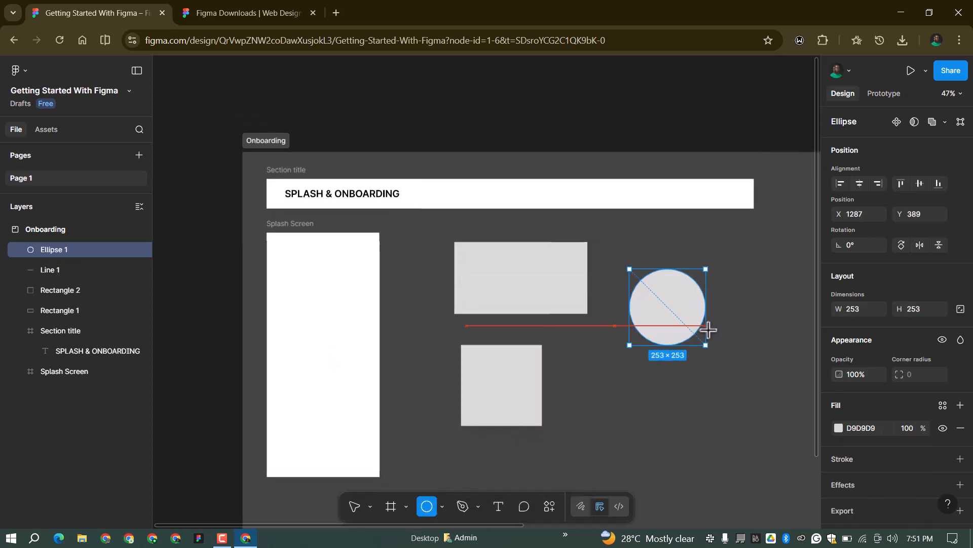
Draw a triangle about 167 × 167 below the circle with the Polygon tool
left_click(442, 506)
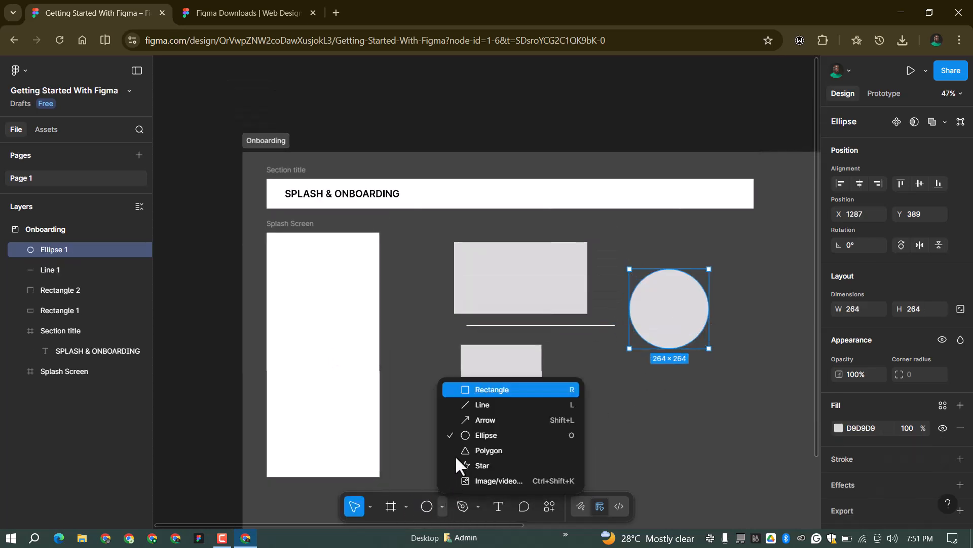
left_click(490, 450)
left_click_drag(634, 394, 685, 445)
Draw a star about 233 × 233 to the right of the circle
left_click(442, 506)
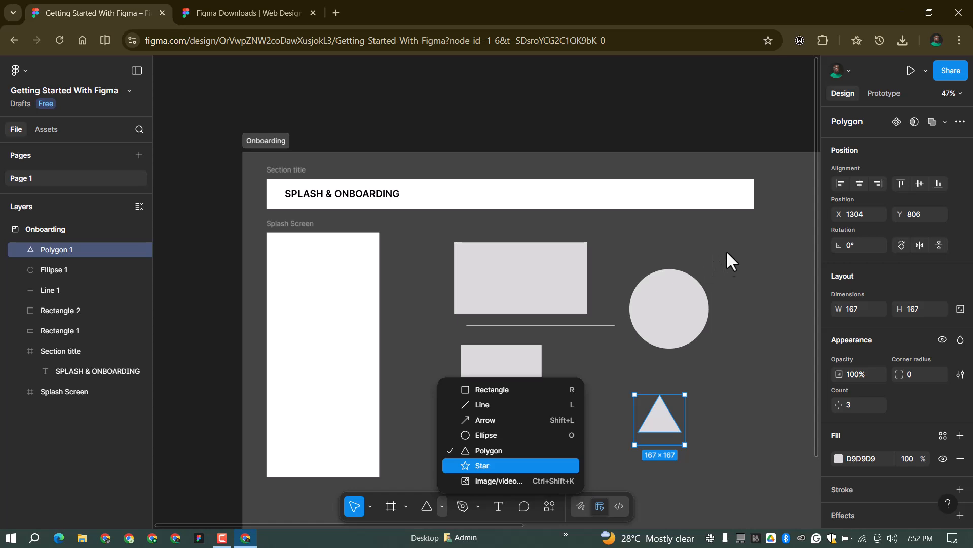
key("Return")
left_click_drag(731, 272, 807, 274)
left_click(442, 506)
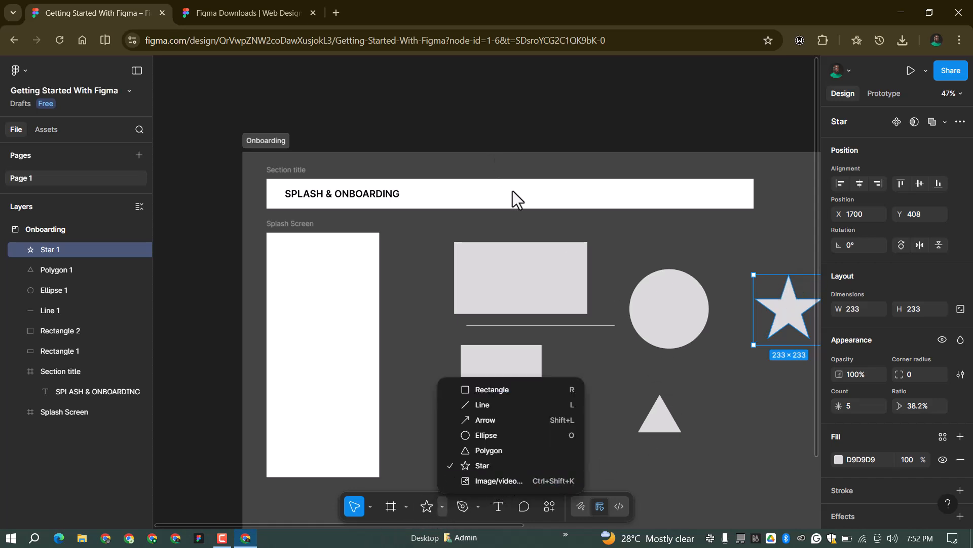
left_click(662, 336)
Move the triangle next to the square and set its side count to 6
scroll(484, 230, "down", 3)
scroll(761, 344, "up", 3)
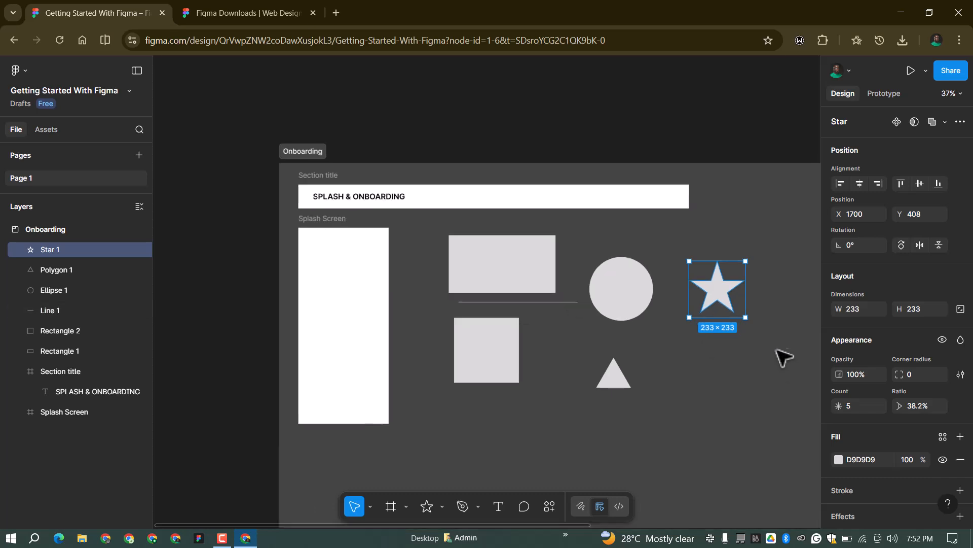
left_click(436, 349)
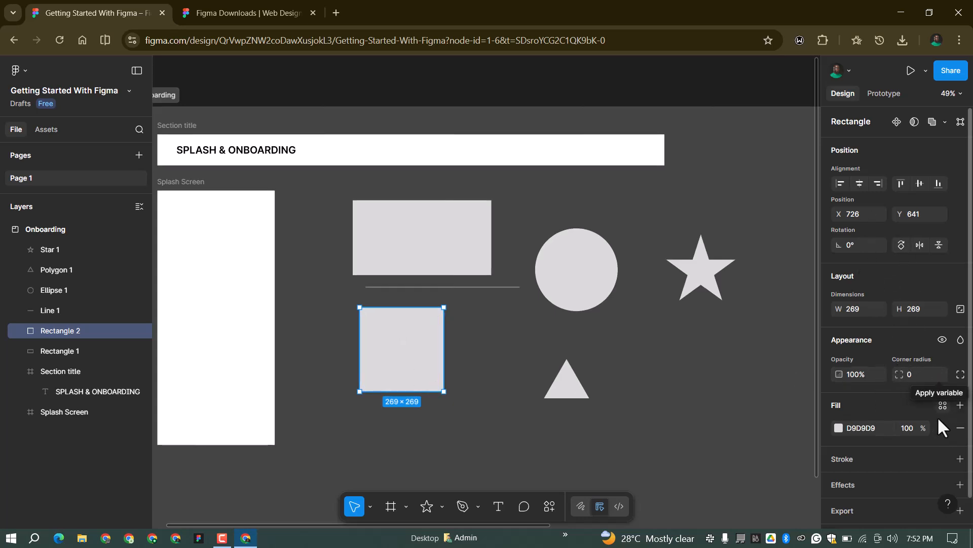
left_click_drag(568, 395, 508, 368)
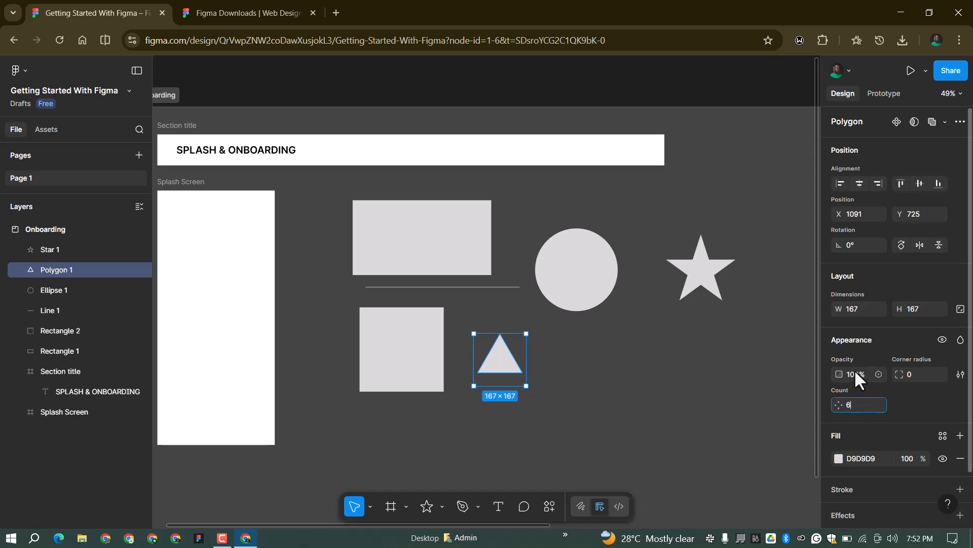
type("6")
key("Return")
Set the star's point count to 10
left_click(710, 285)
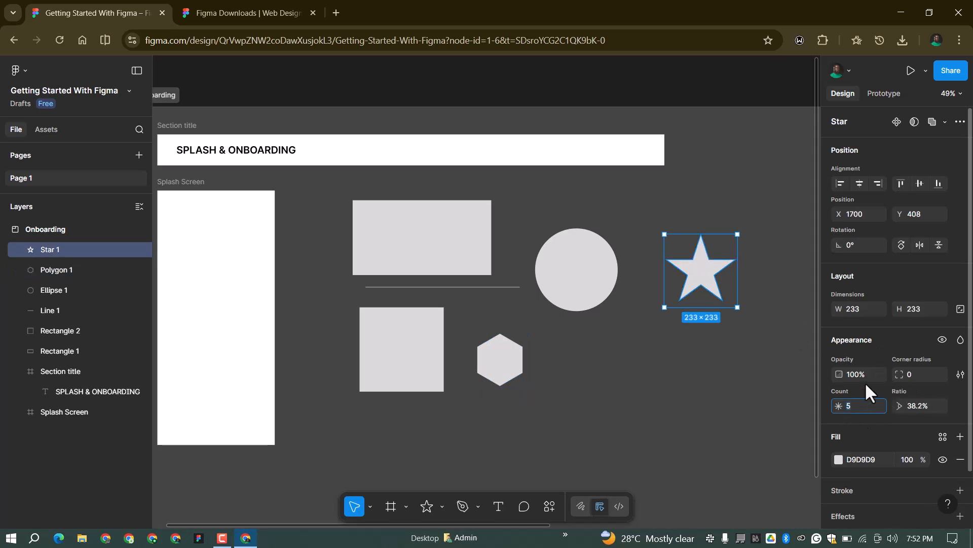
type("10")
key("Return")
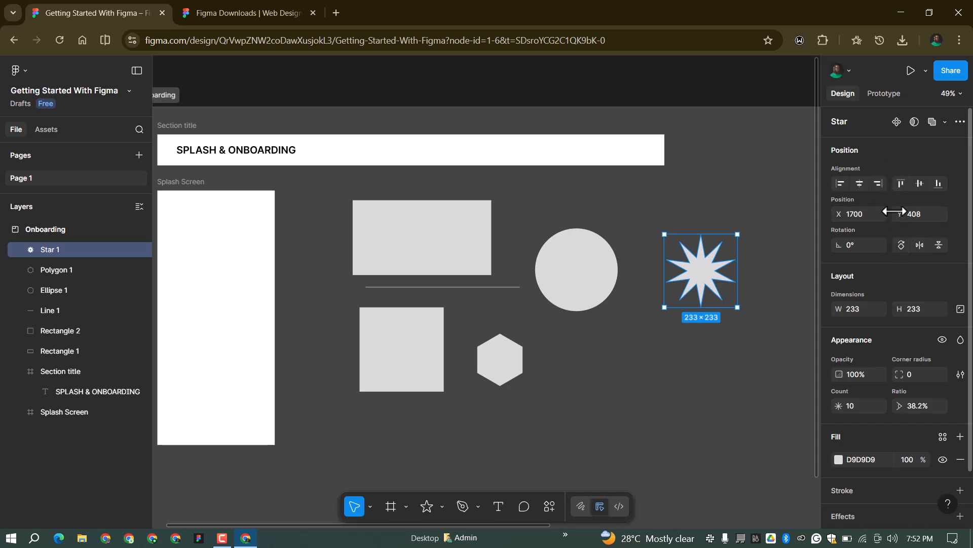
left_click(517, 155)
scroll(482, 148, "down", 1)
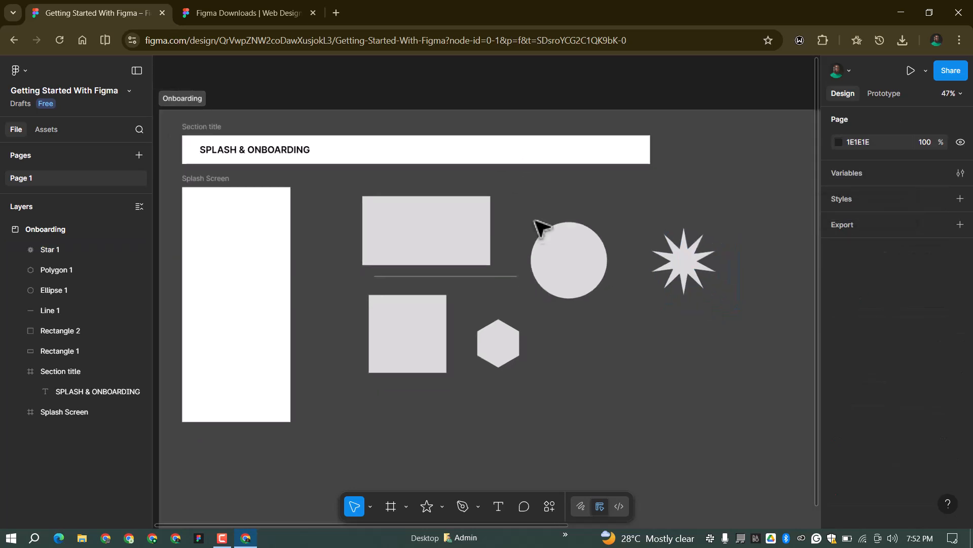
scroll(560, 294, "down", 4)
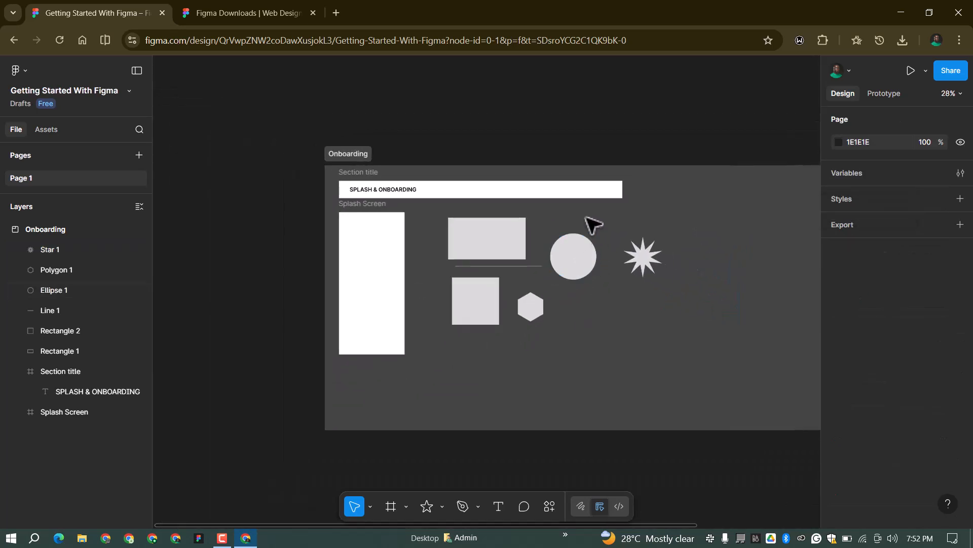
scroll(658, 316, "up", 3)
scroll(589, 187, "down", 2)
scroll(685, 198, "up", 2)
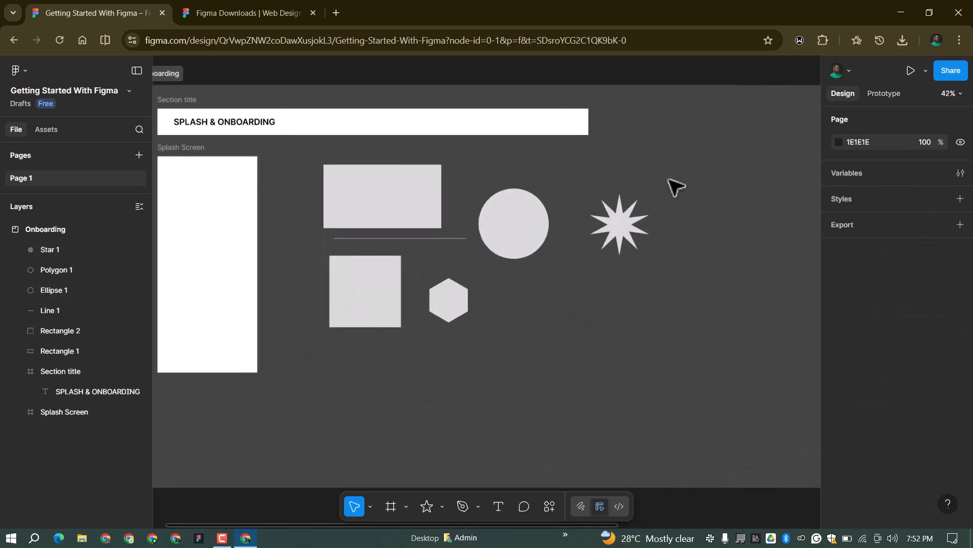
scroll(672, 178, "down", 2)
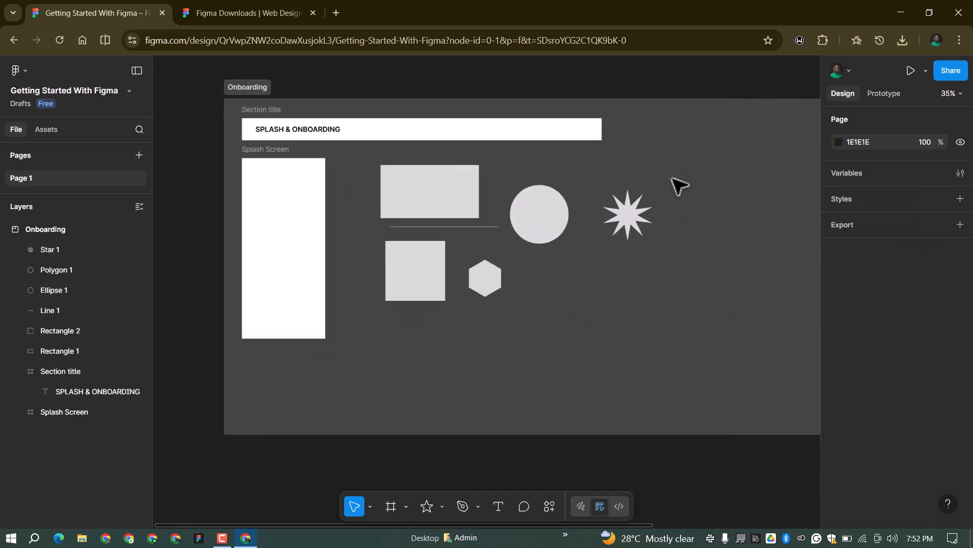
left_click(443, 506)
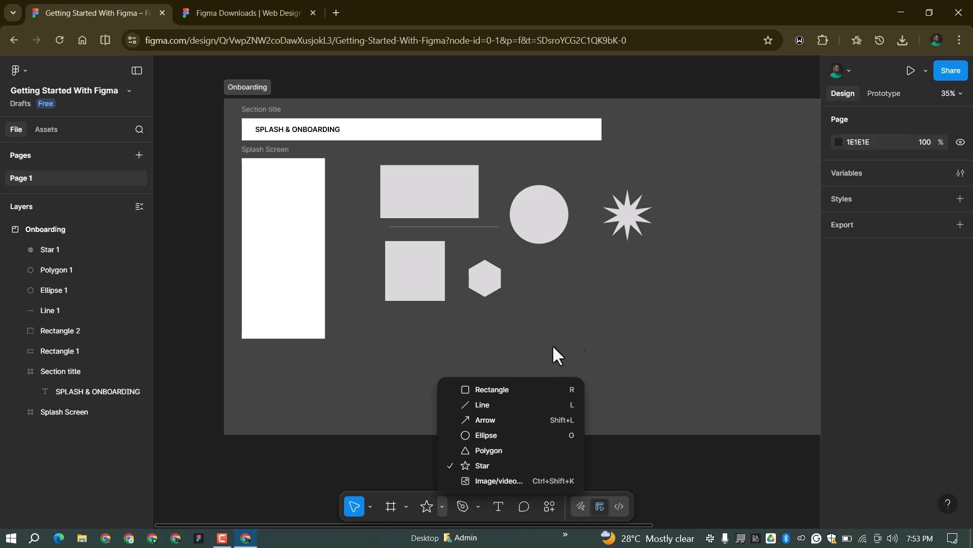
Draw a closed half-dome shape about 512 × 394 below the star with the Pen tool, curving its upper outline
left_click(480, 504)
left_click(480, 504)
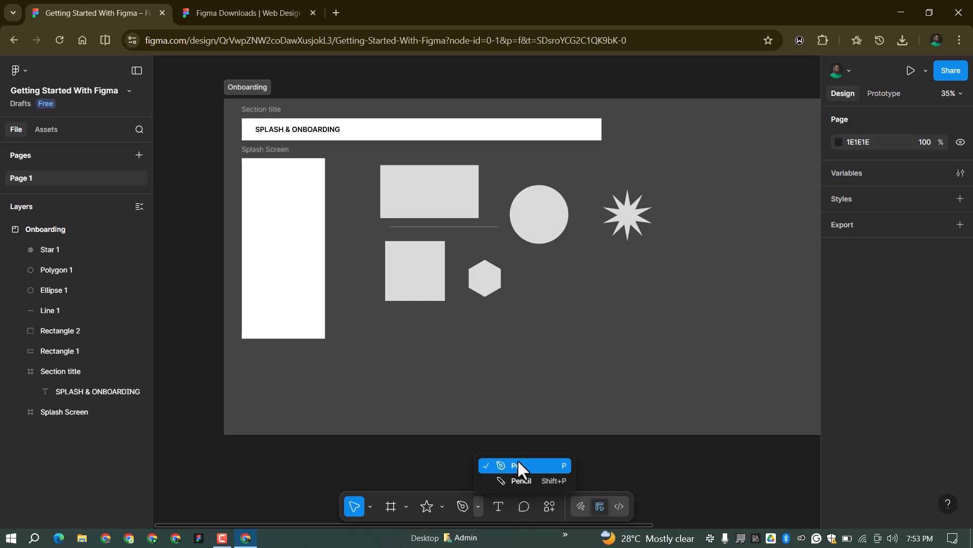
key("p")
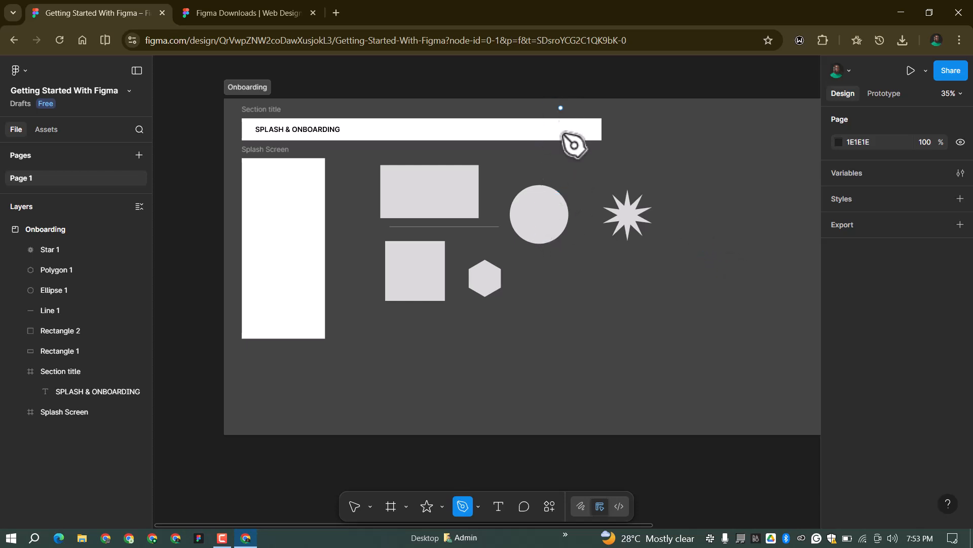
scroll(588, 328, "up", 2)
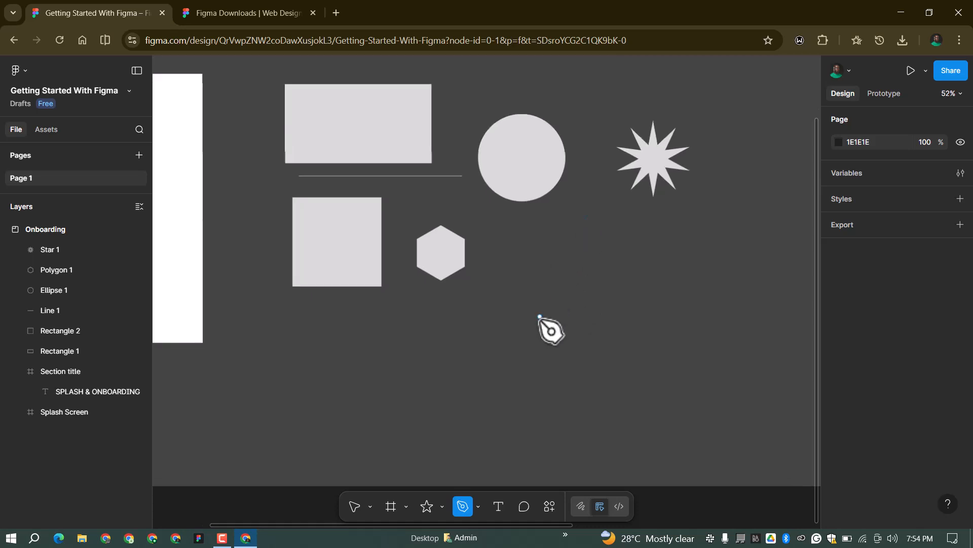
left_click(558, 296)
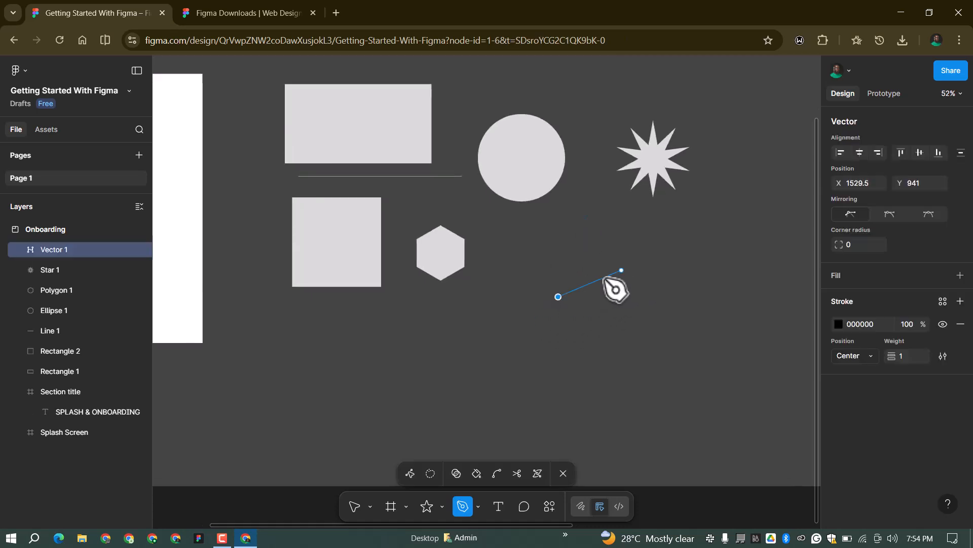
left_click_drag(670, 269, 757, 296)
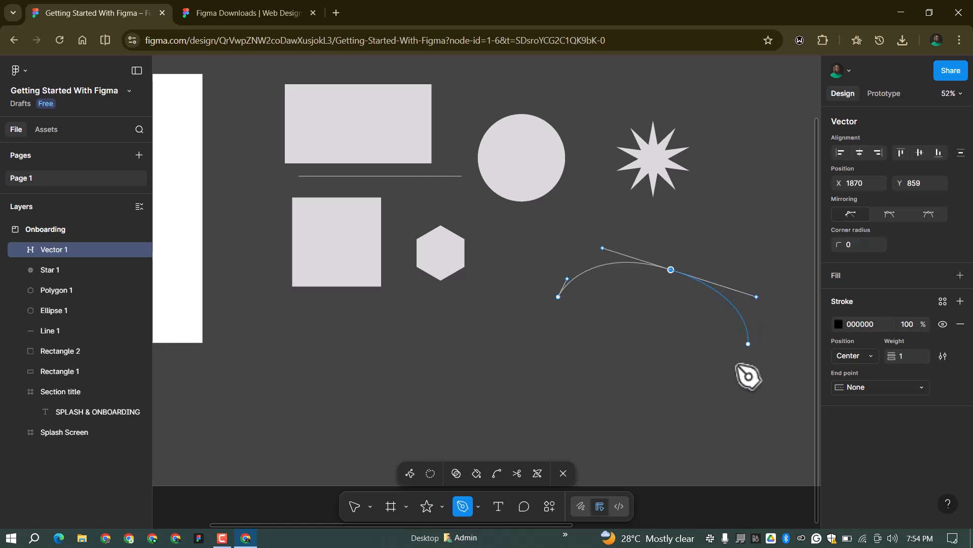
left_click(720, 392)
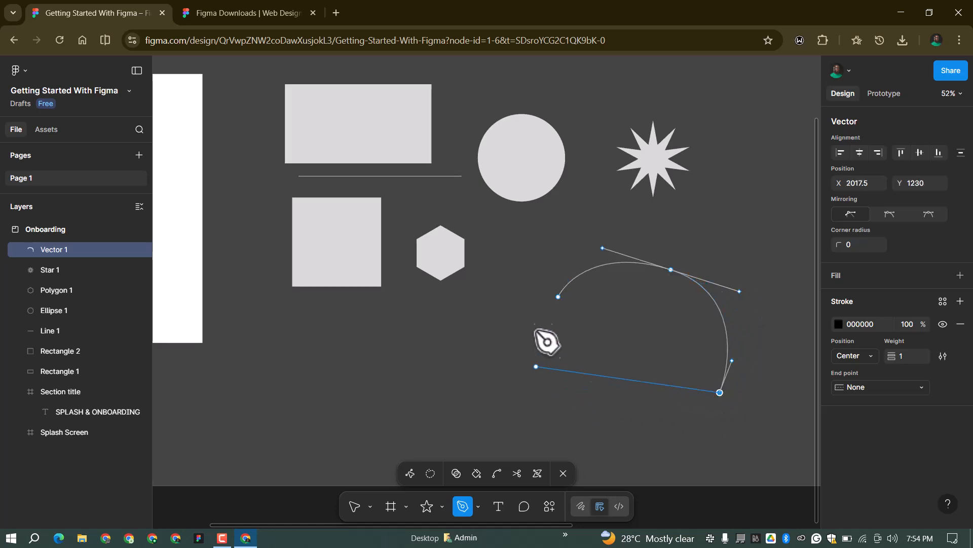
left_click(559, 297)
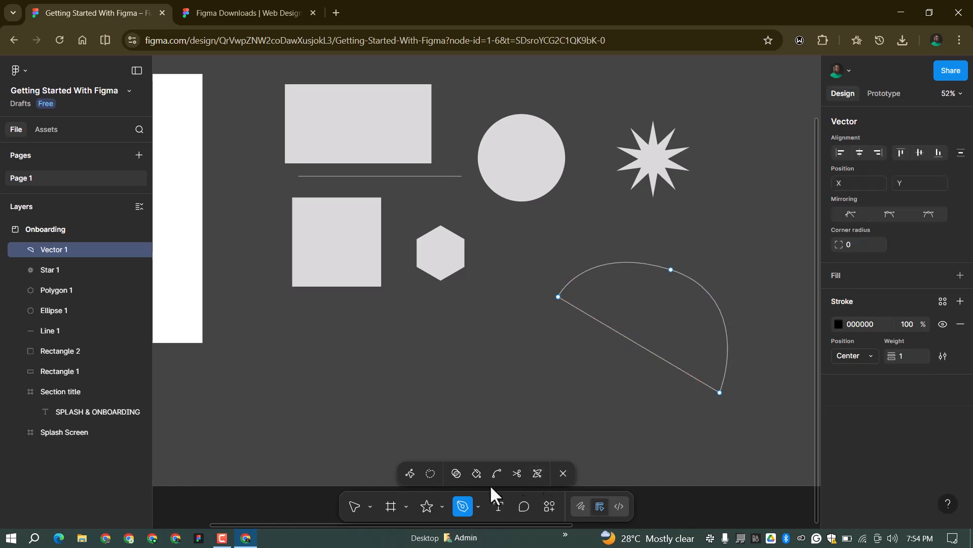
left_click(355, 506)
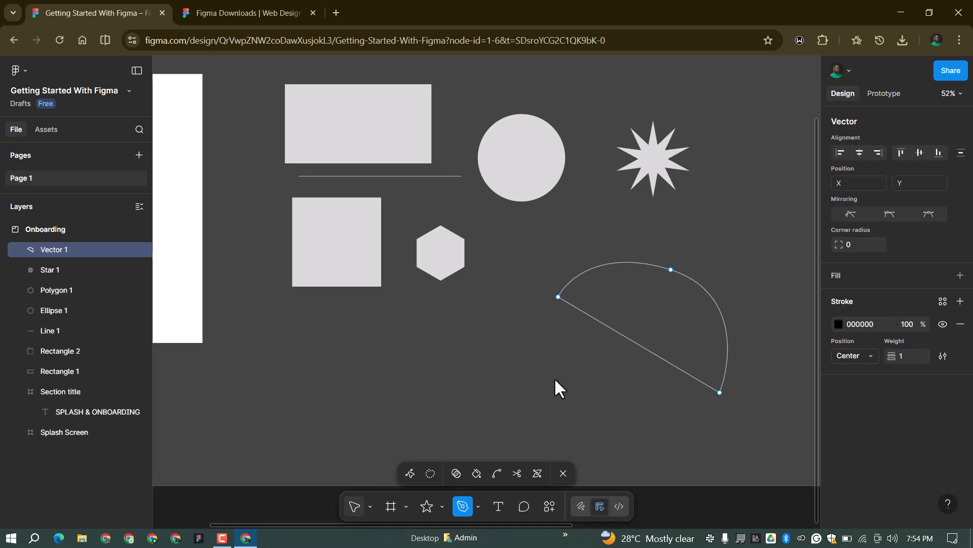
left_click(675, 312)
left_click(634, 346)
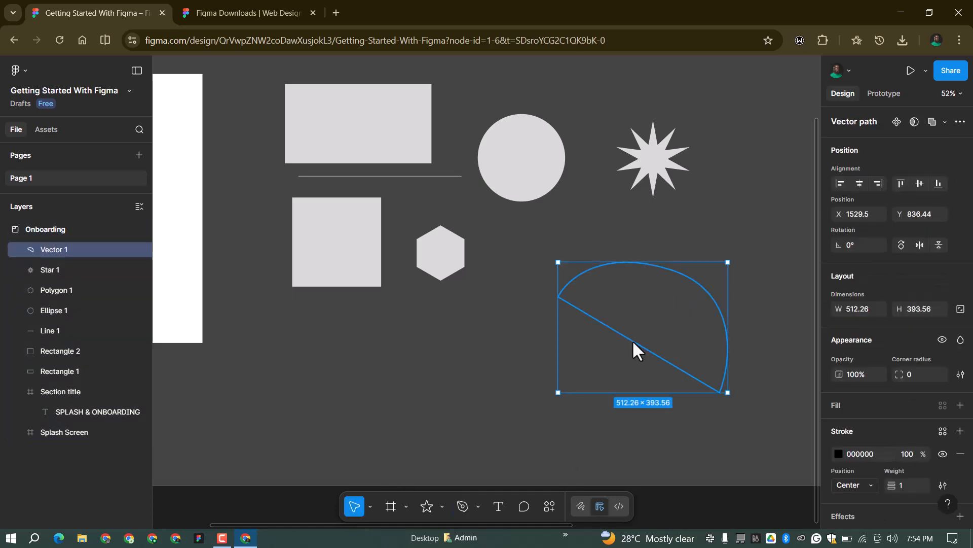
Reshape the pen-drawn shape by pulling its straight edge's midpoint outward and moving its top curve point up toward the star
double_click(633, 347)
left_click_drag(640, 345, 617, 371)
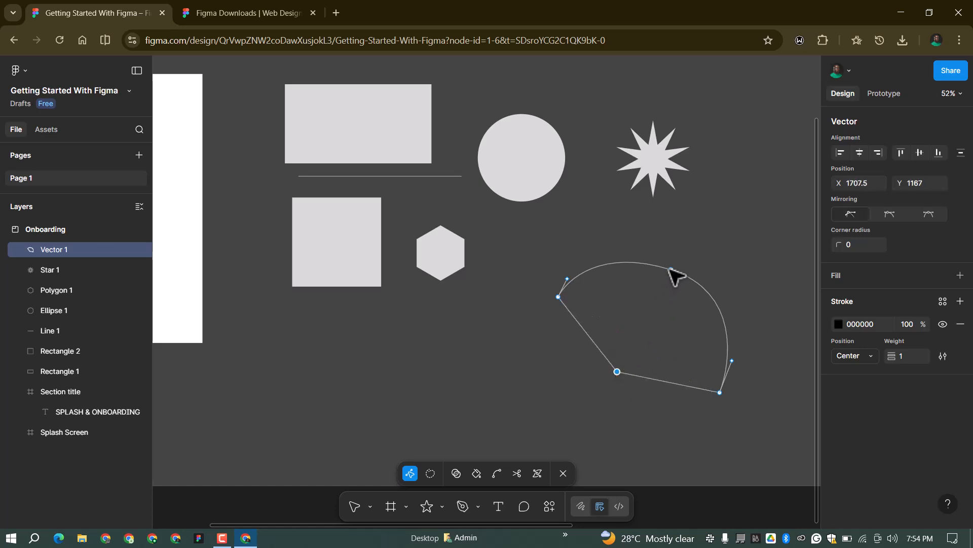
left_click_drag(675, 269, 692, 221)
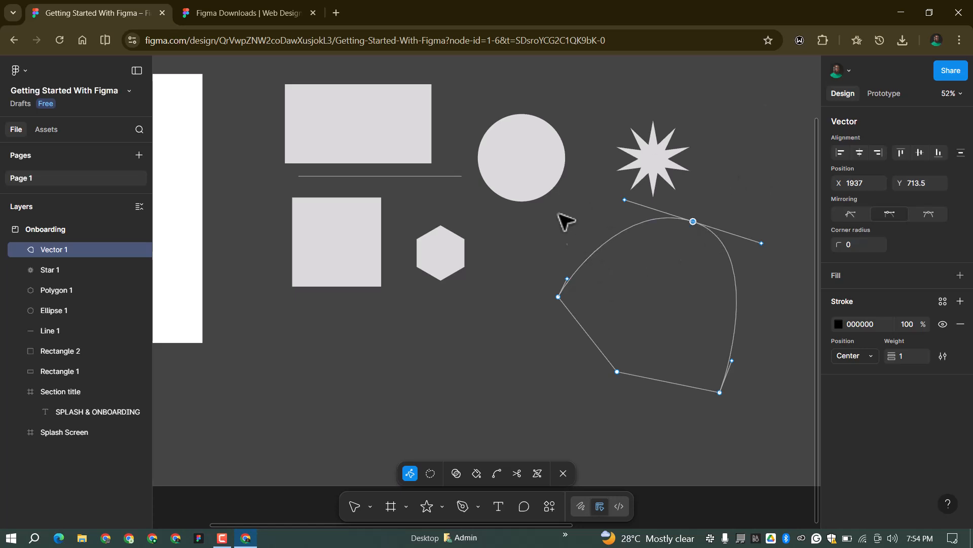
Give the pen-drawn shape a D9D9D9 fill and finish vector editing
scroll(572, 204, "down", 3)
scroll(571, 204, "down", 3)
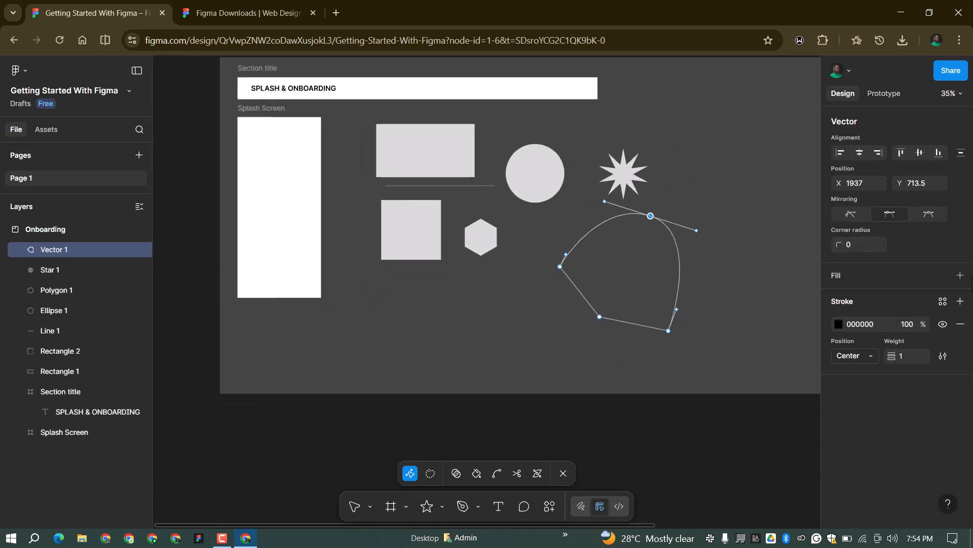
left_click(603, 243)
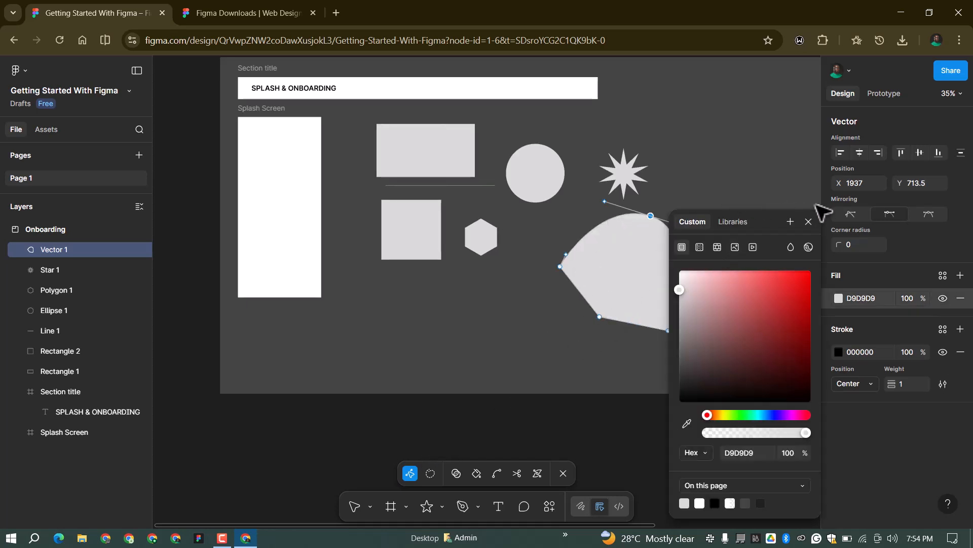
left_click(809, 222)
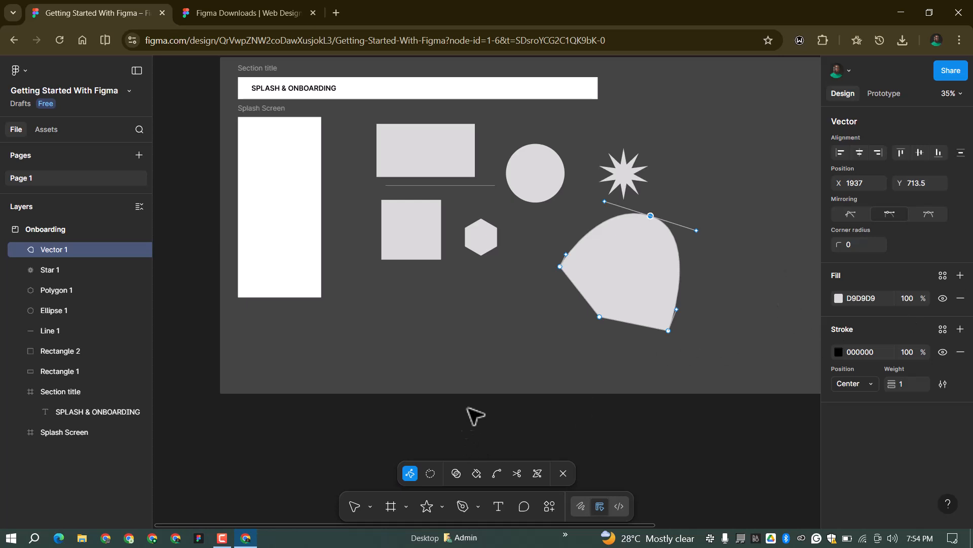
left_click(563, 473)
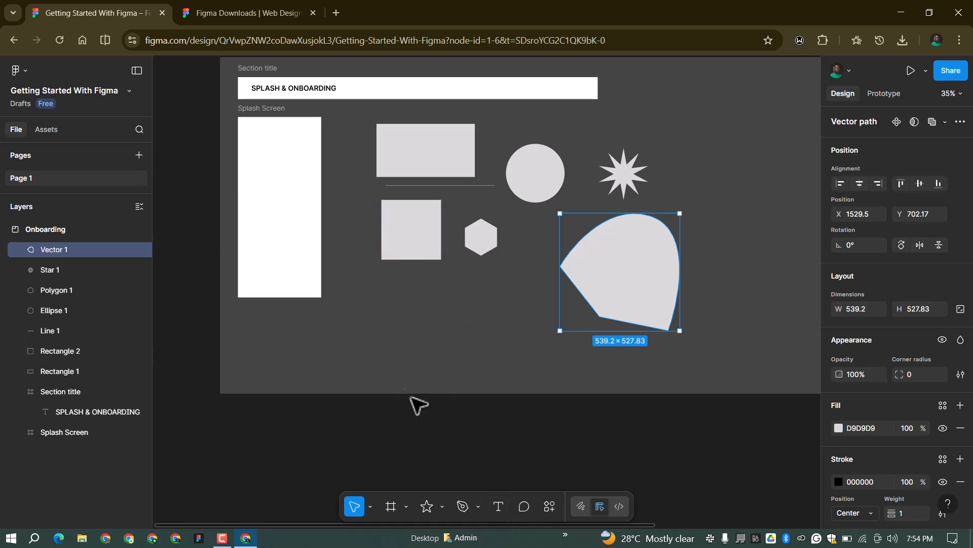
scroll(409, 386, "down", 2)
left_click(500, 502)
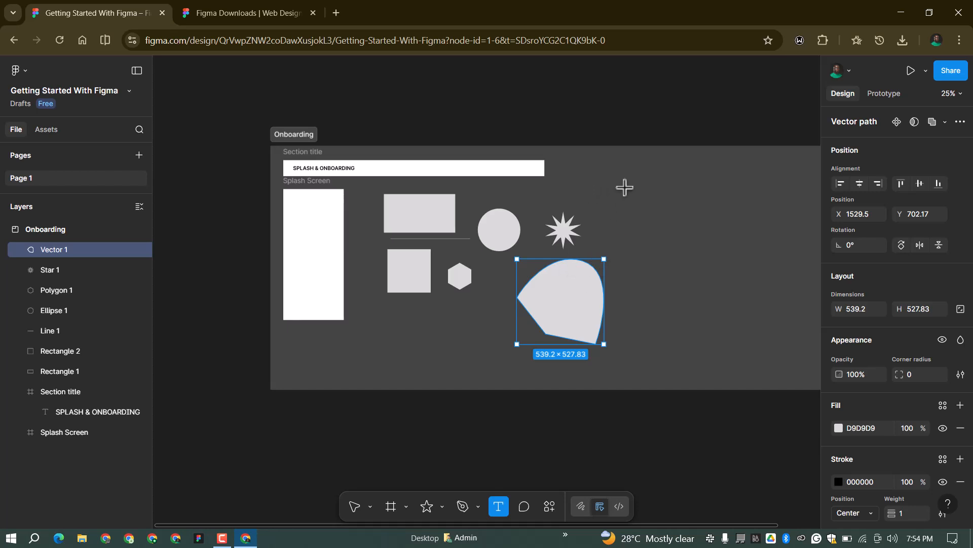
scroll(261, 158, "up", 1)
scroll(261, 159, "up", 5)
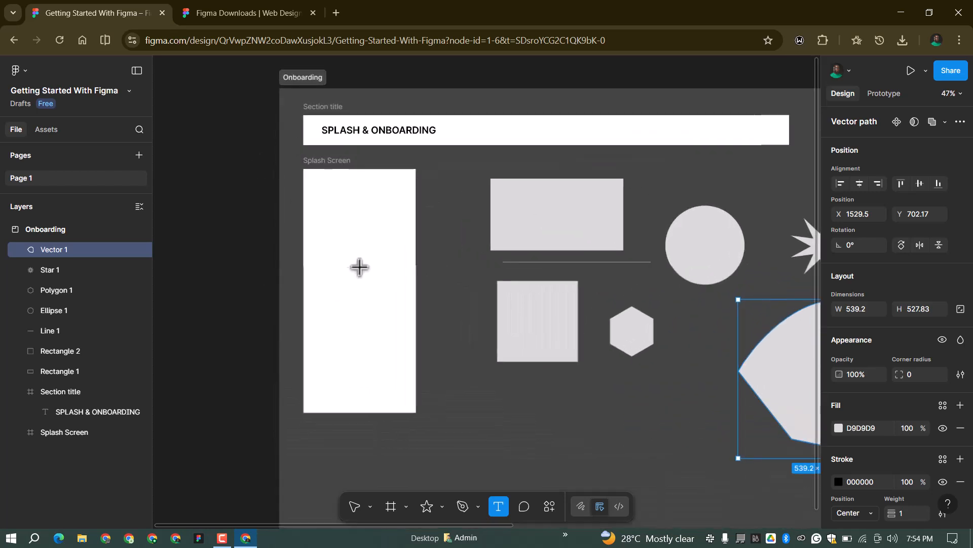
left_click(320, 221)
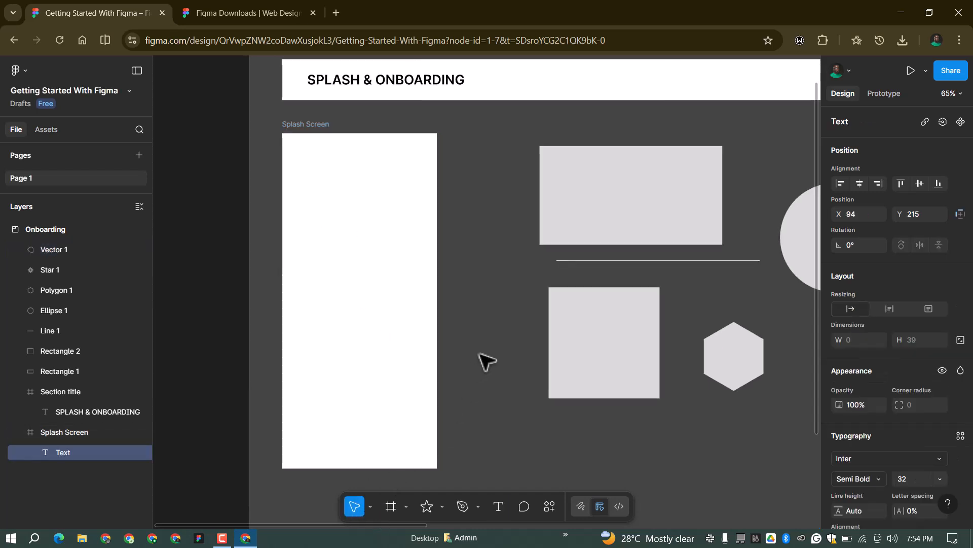
key("Escape")
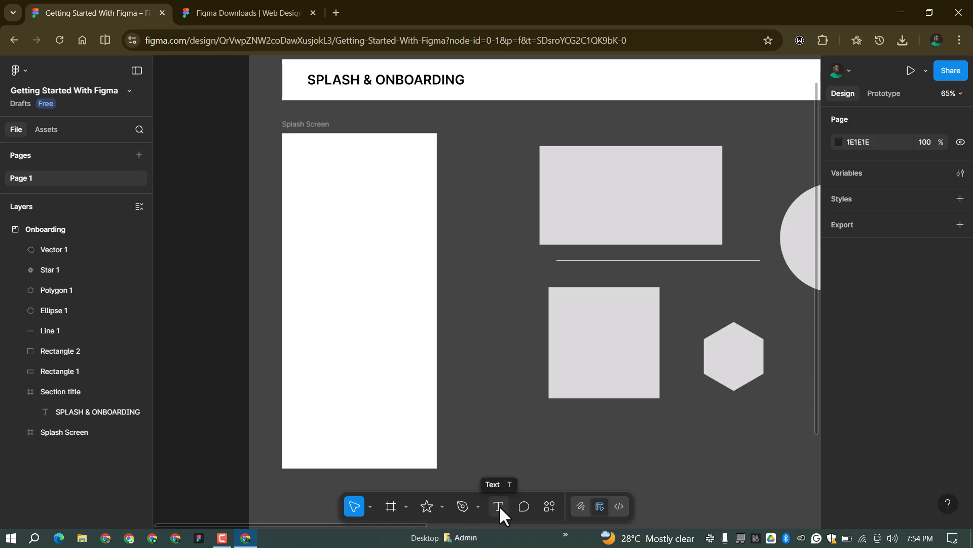
Add the text "Welcome" in the upper half of the Splash Screen frame
left_click(500, 506)
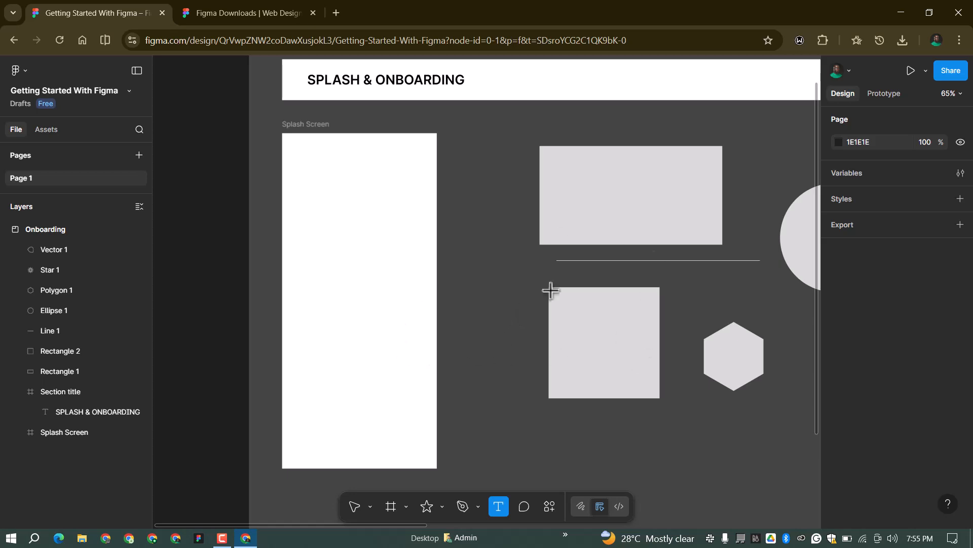
left_click(332, 245)
key("Escape")
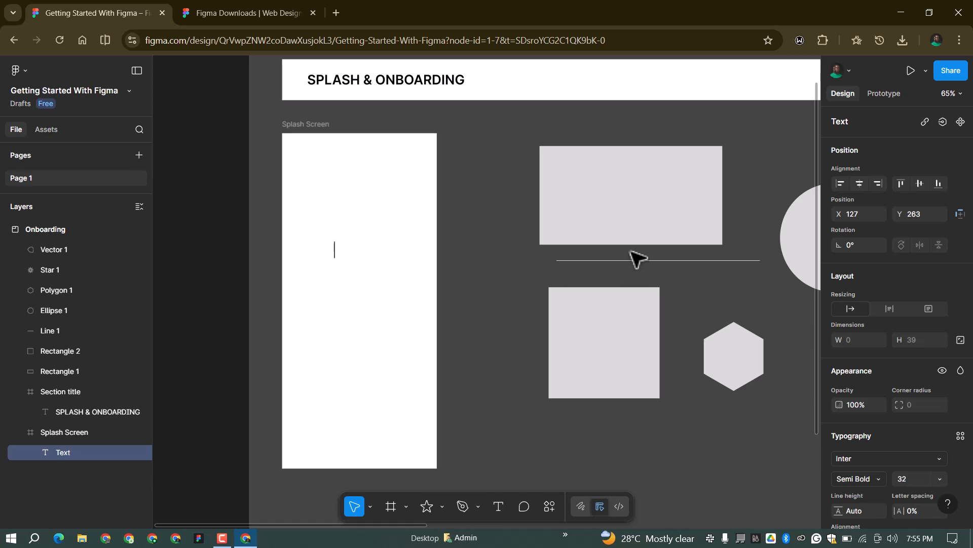
type("W")
key("BackSpace")
type("Welco")
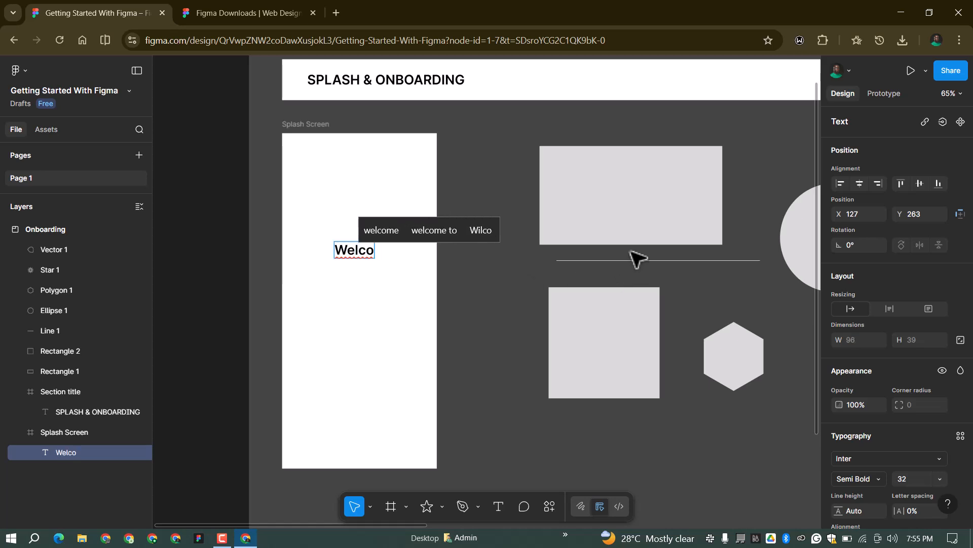
type("me")
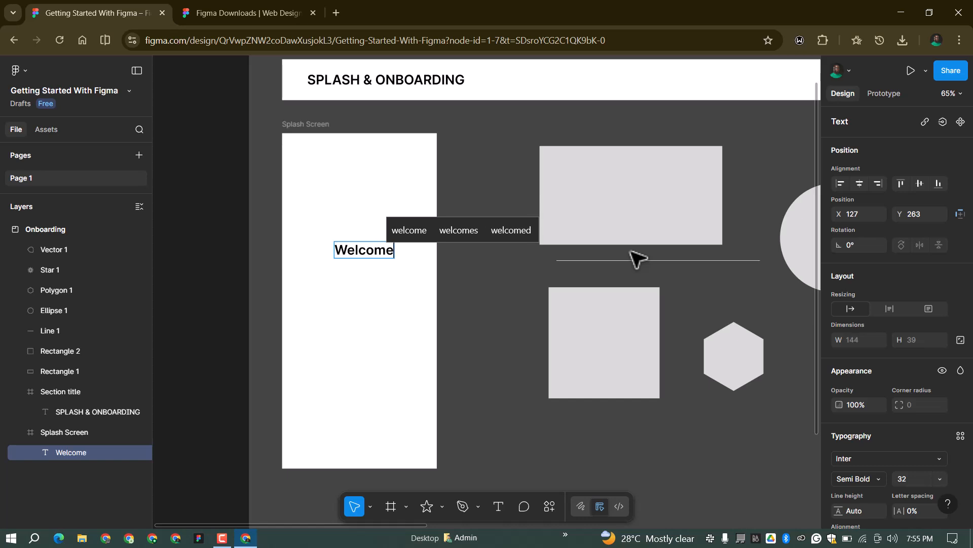
key("Escape")
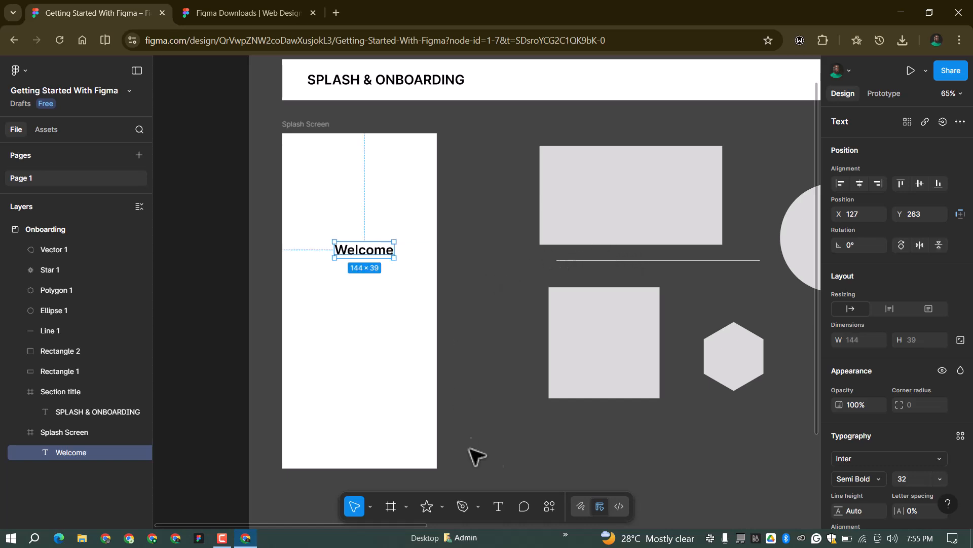
Add a text with the user's handle directly below "Welcome", then view the Welcome text's typography settings
left_click(499, 506)
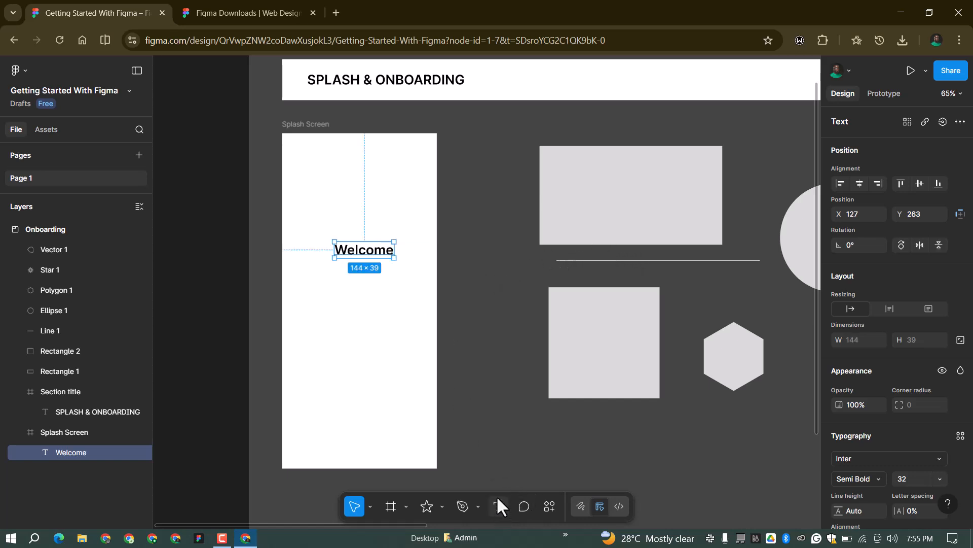
left_click(342, 297)
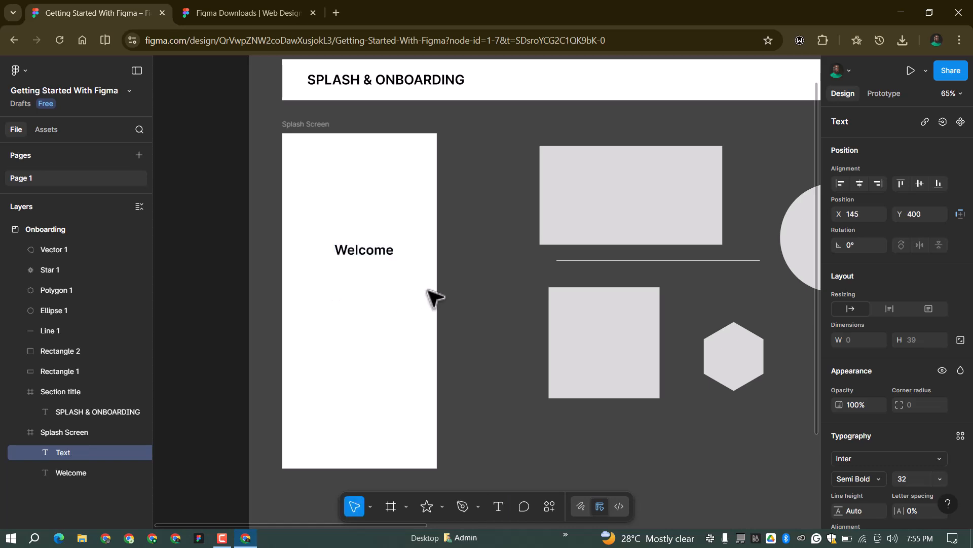
type("@timothy")
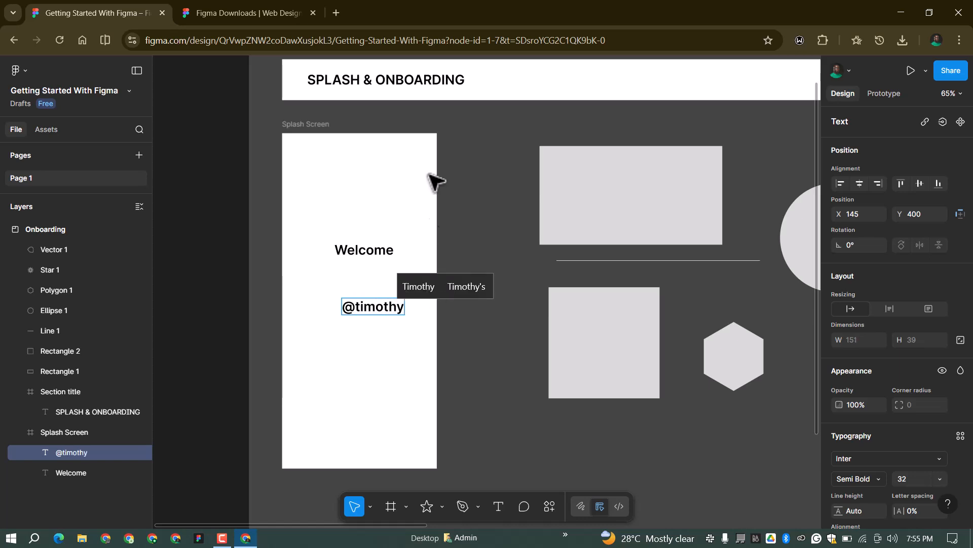
key("Escape")
left_click_drag(390, 310, 376, 264)
left_click(383, 252)
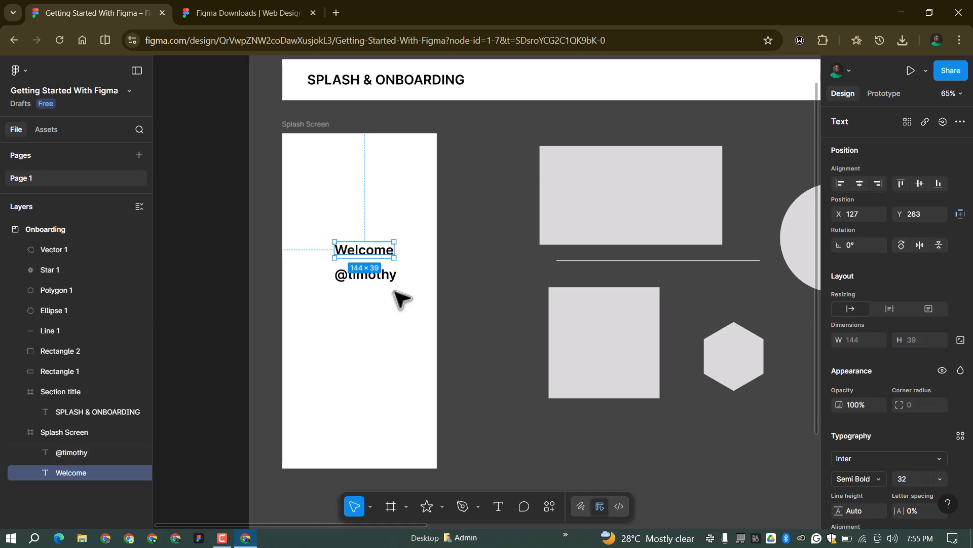
scroll(911, 438, "down", 2)
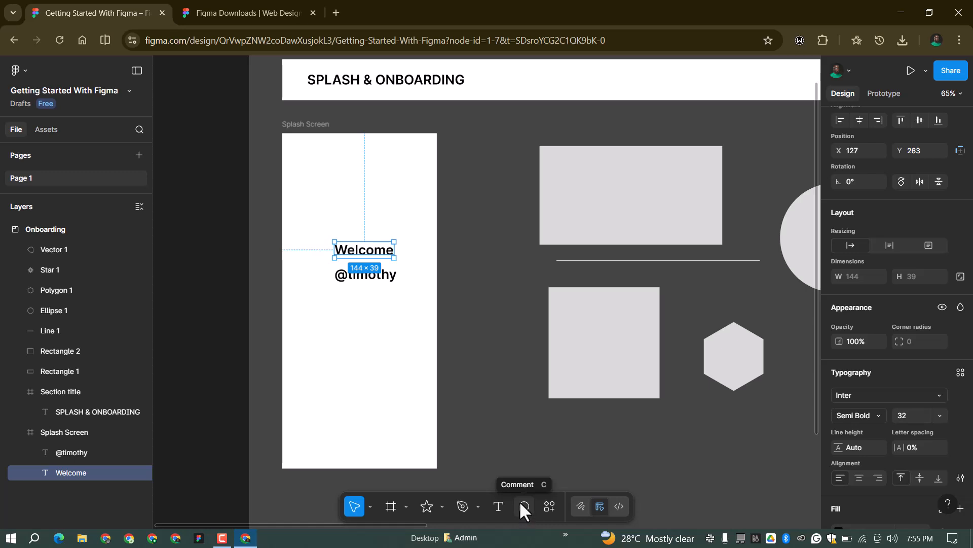
Post the comment "Redesign this" on the Welcome text
key("c")
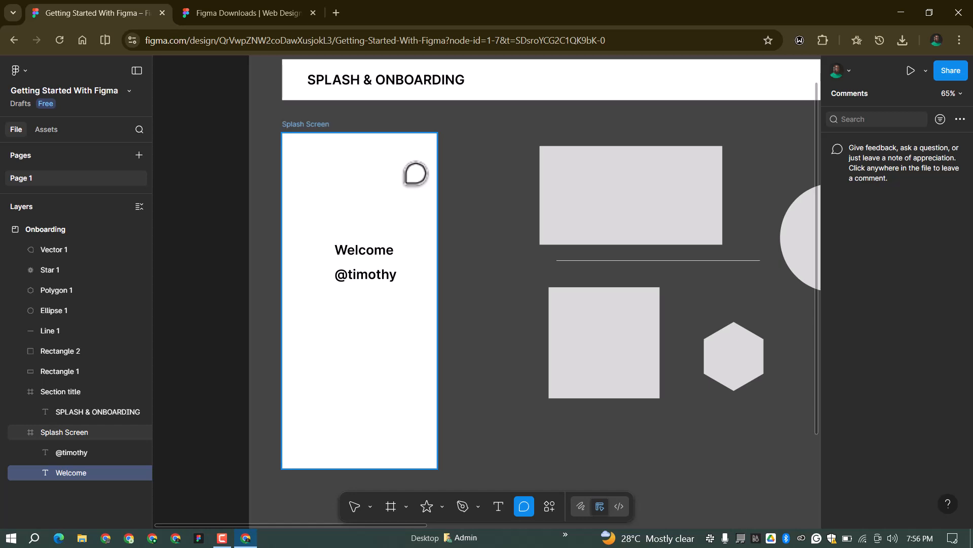
left_click(376, 248)
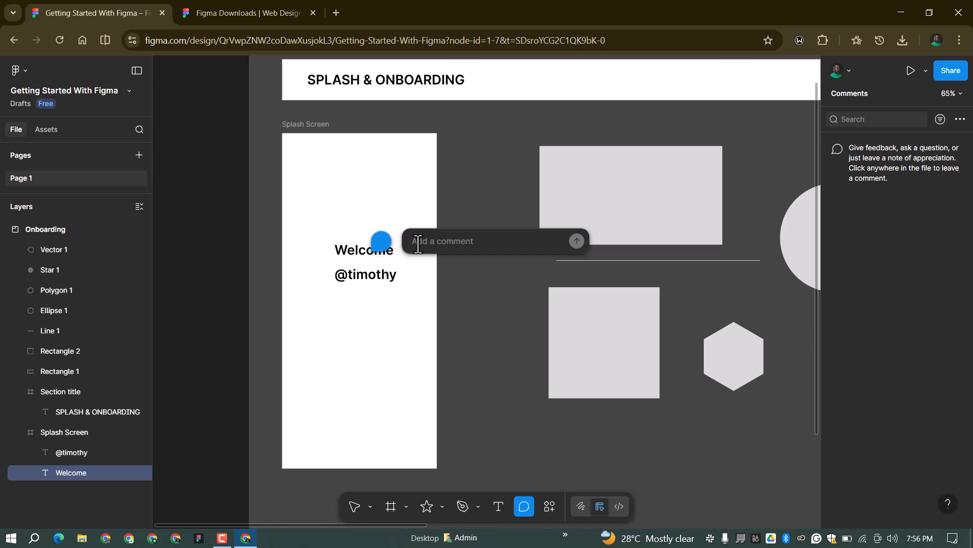
type("Reds")
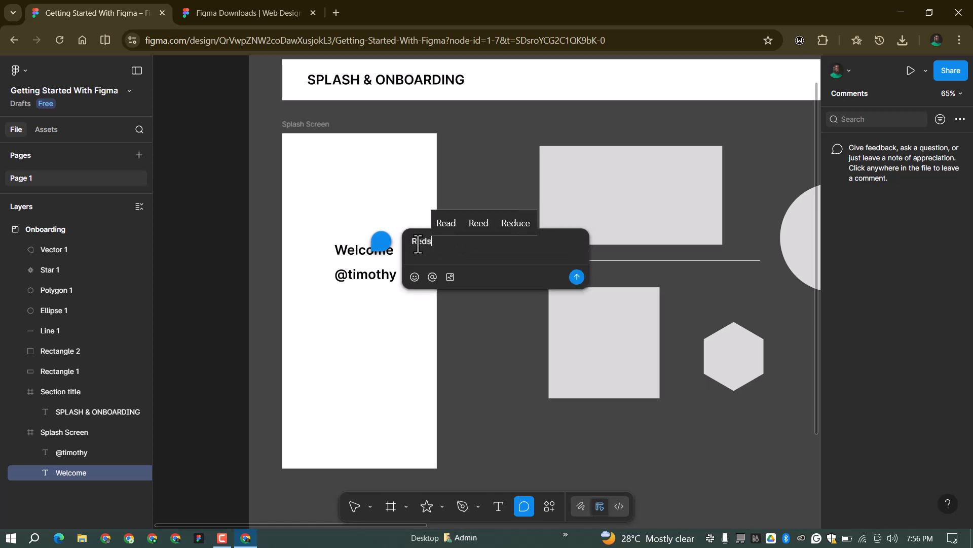
key("BackSpace")
type("esign ")
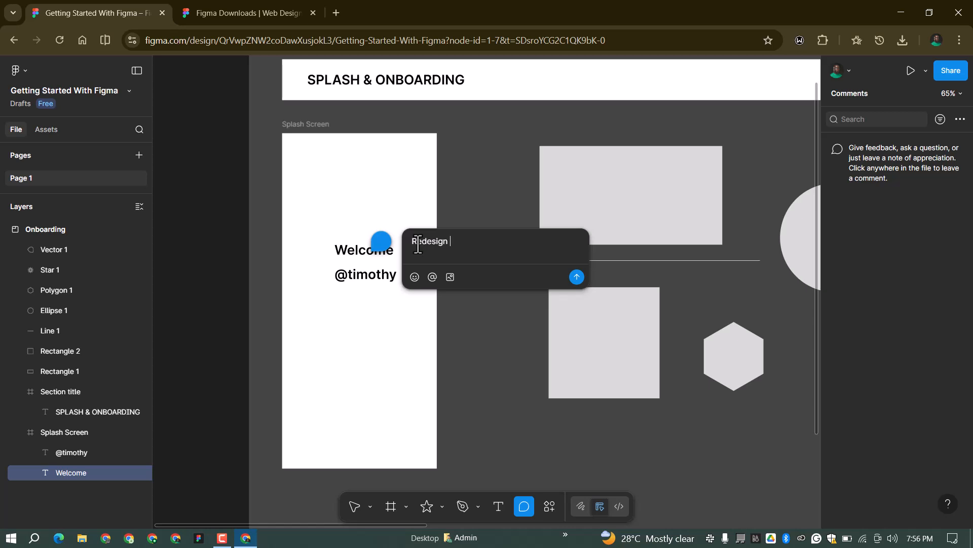
type("this @")
left_click(578, 278)
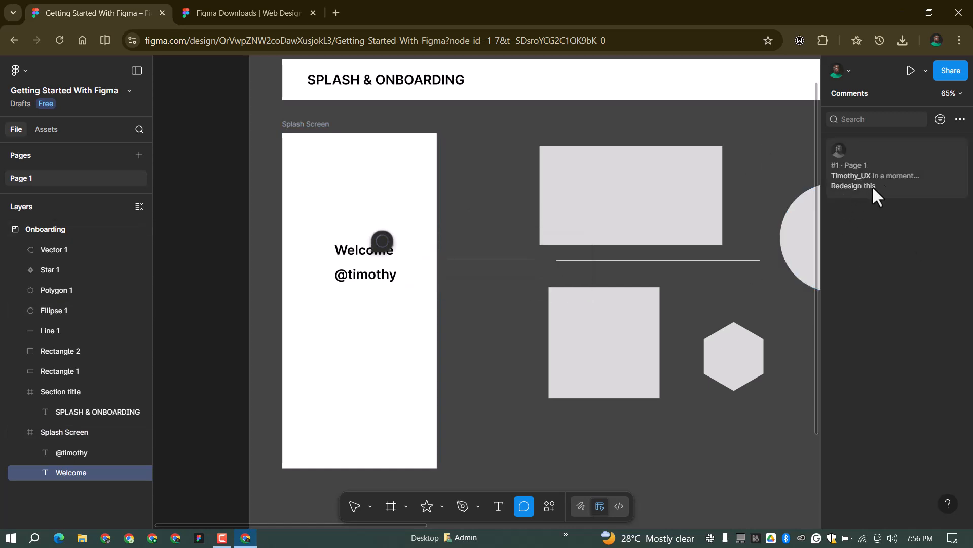
Browse the asset and plugin sections of the Actions search, and search the plugins and widgets for "iconify"
left_click(550, 492)
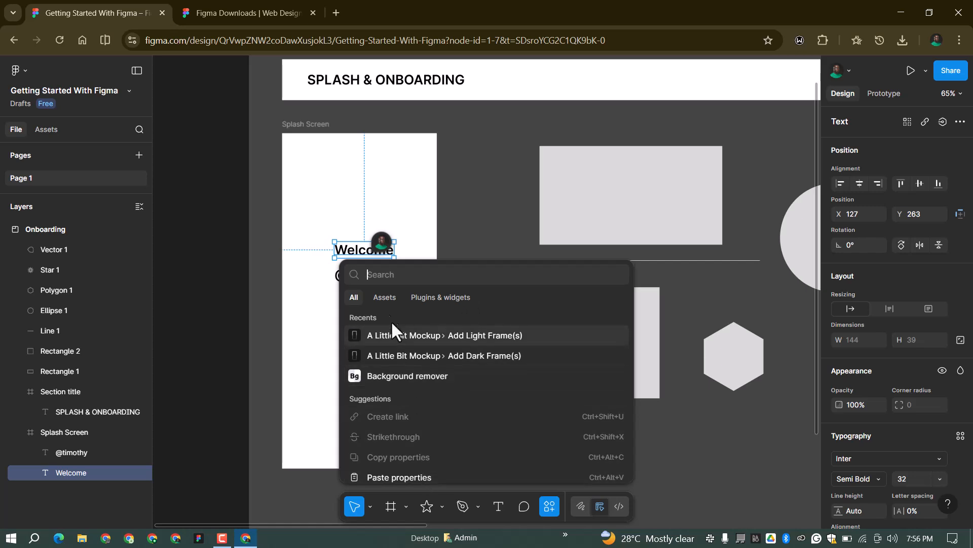
left_click(388, 299)
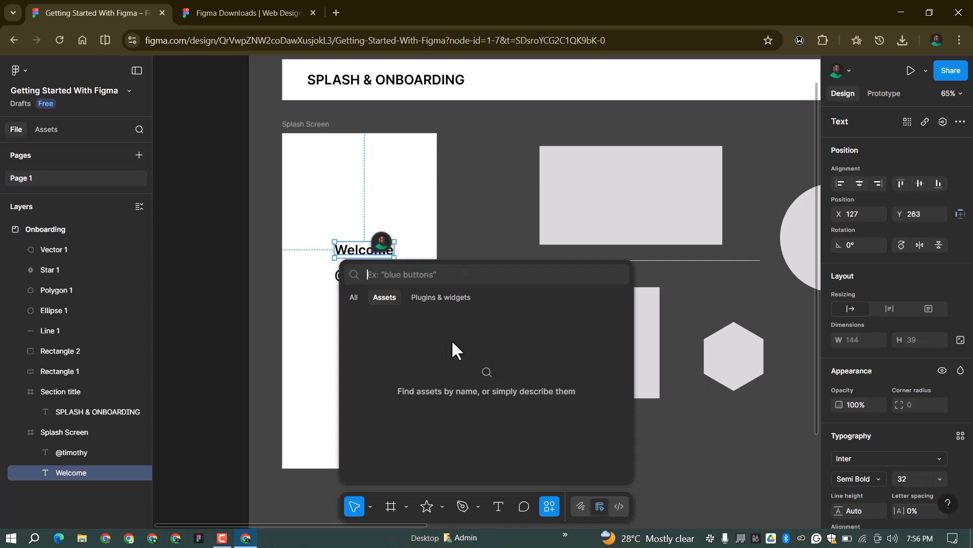
left_click(451, 299)
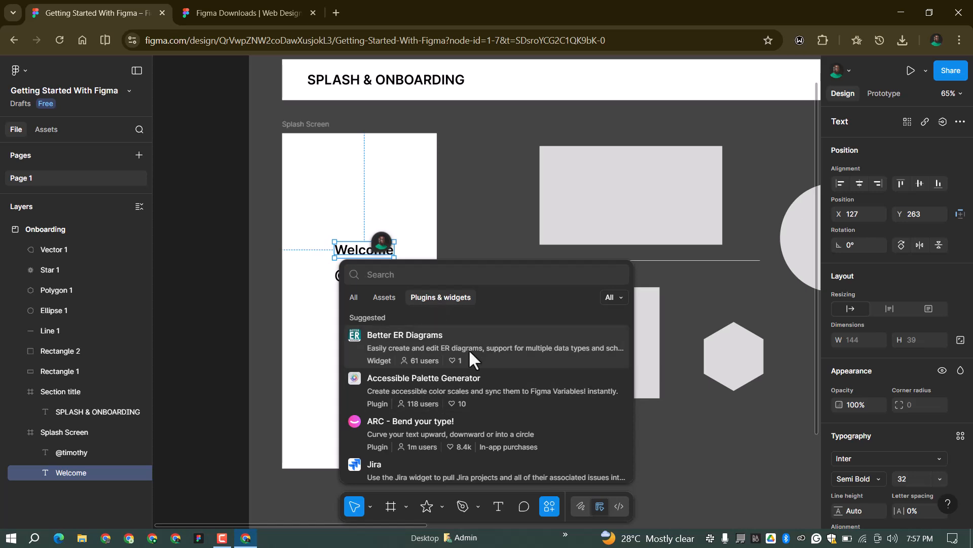
left_click(426, 274)
type("iconif")
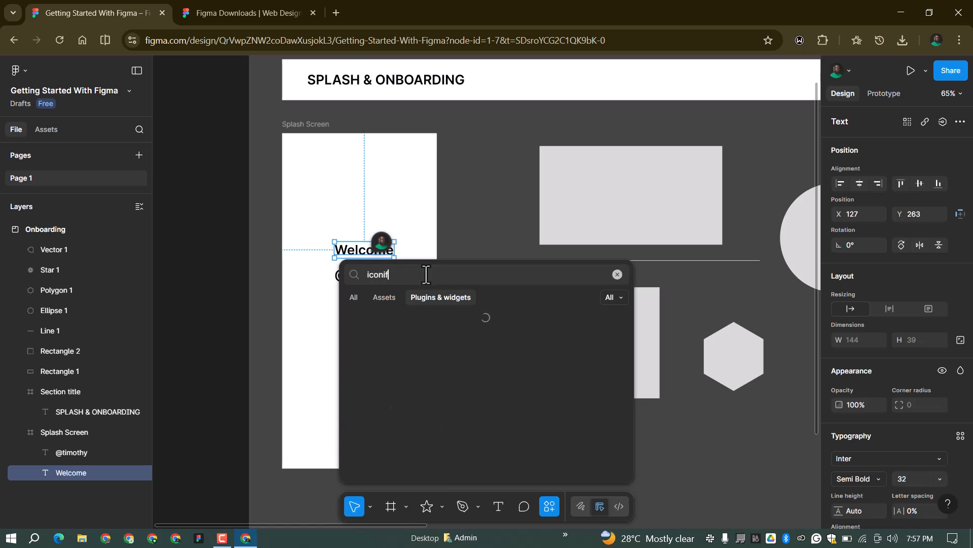
type("y")
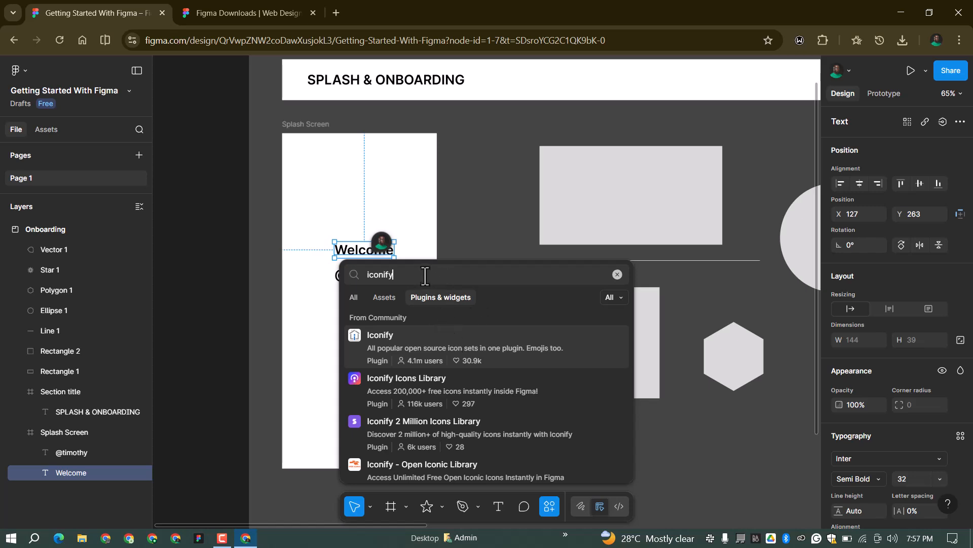
Search the plugins and widgets for "style to v"
key("ctrl+a")
type("style")
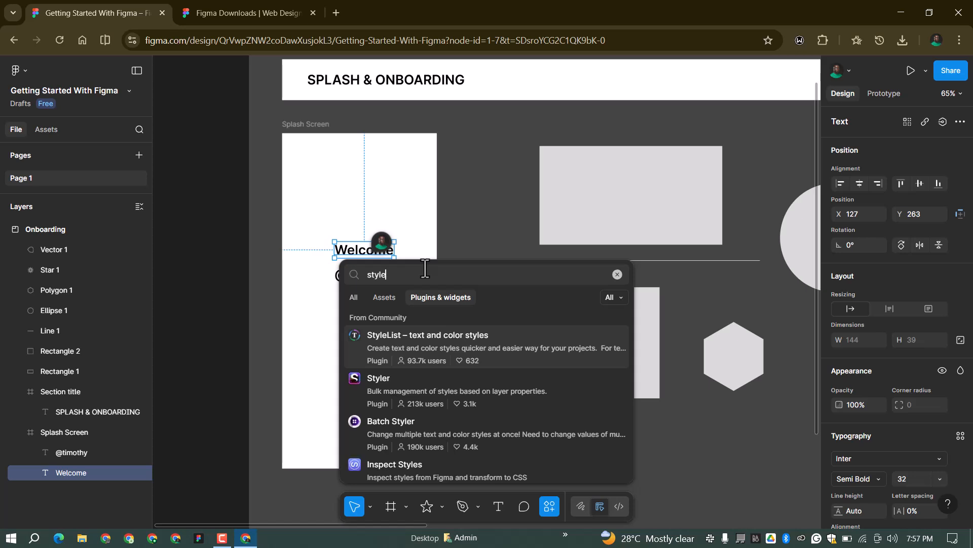
type("to v")
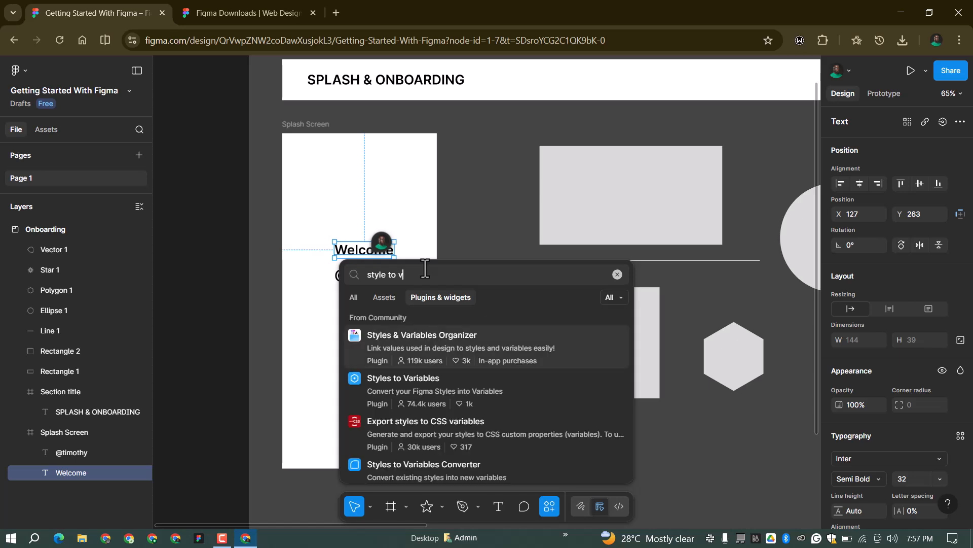
Search the plugins for "foundation", read the description of Foundation: Color Generator and run the plugin
key("ctrl+a")
type("foundation")
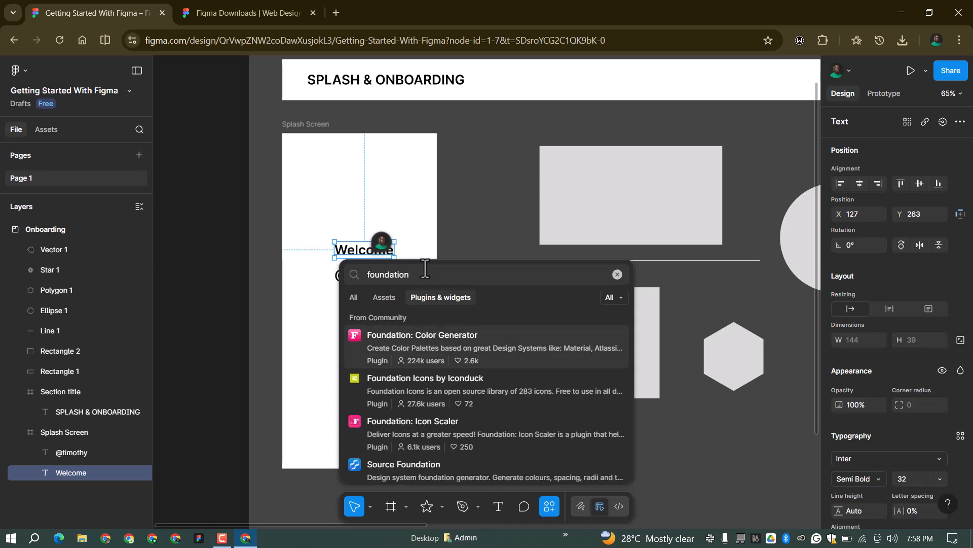
left_click(455, 342)
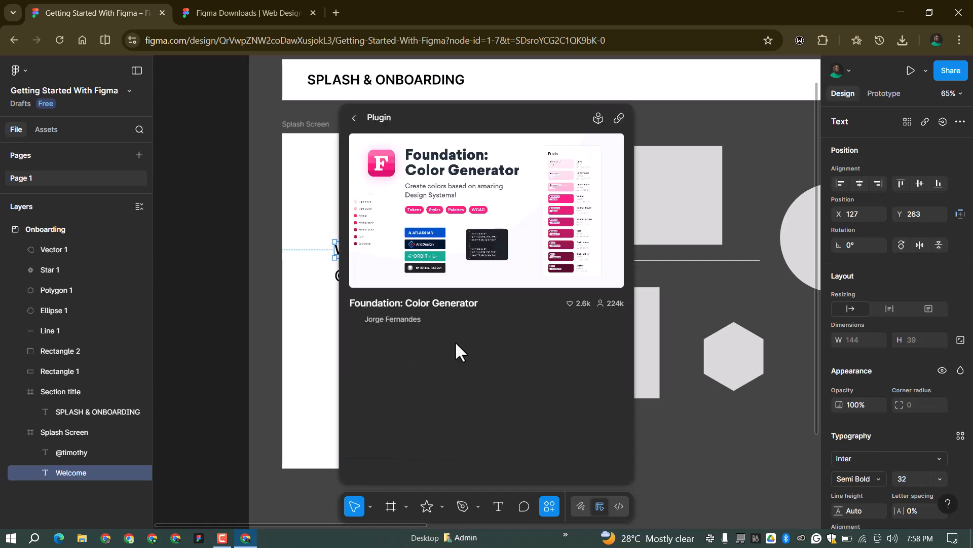
scroll(598, 446, "down", 3)
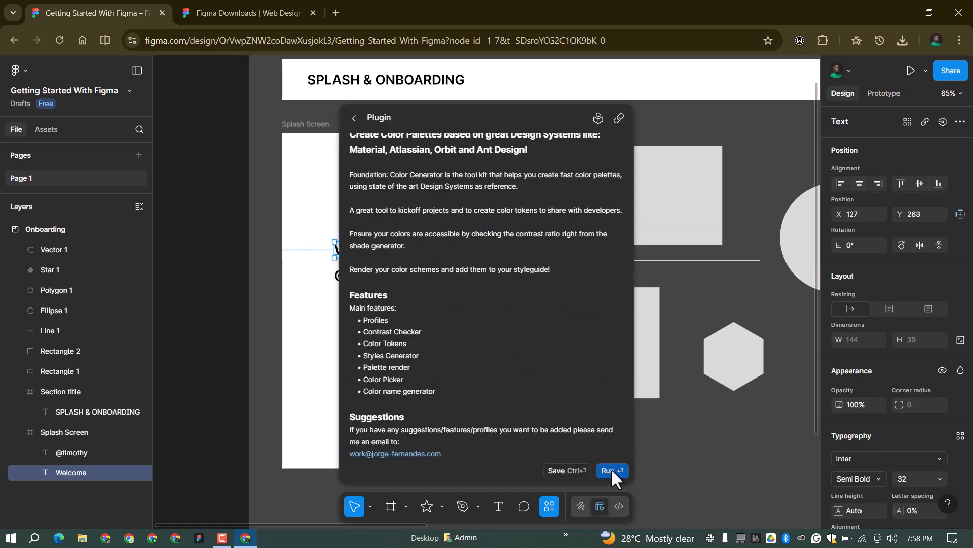
left_click(610, 470)
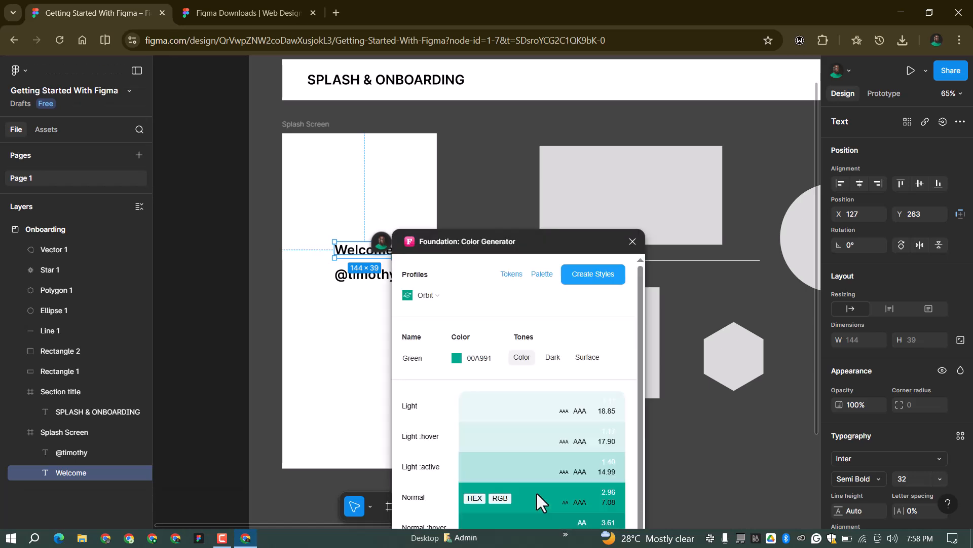
Move the Foundation: Color Generator window higher to view its colour tones, and close the plugin
left_click_drag(525, 239, 503, 153)
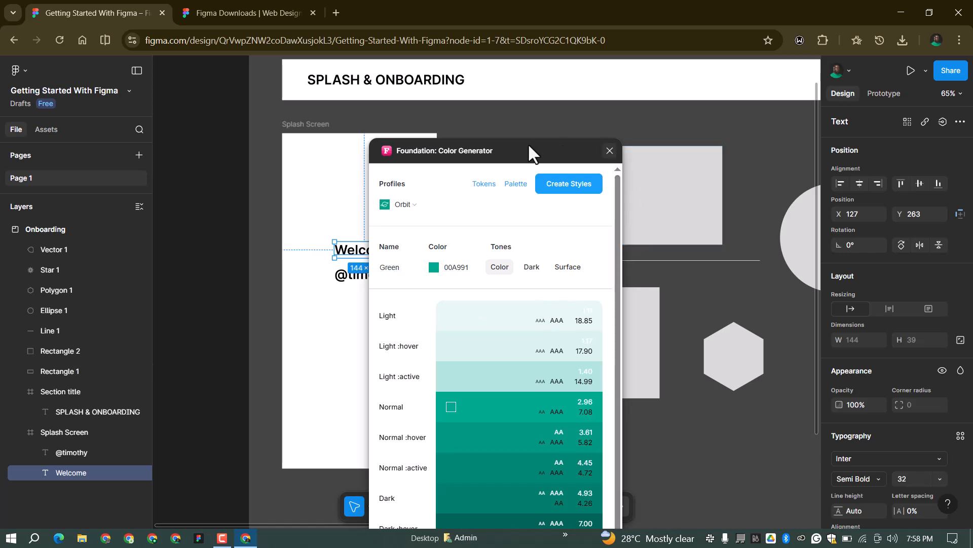
left_click_drag(533, 144, 538, 112)
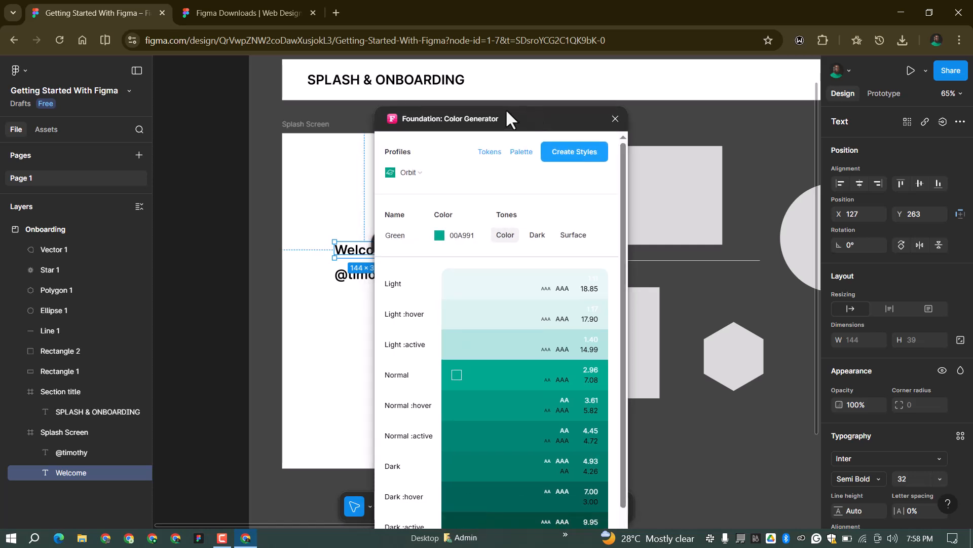
left_click(616, 117)
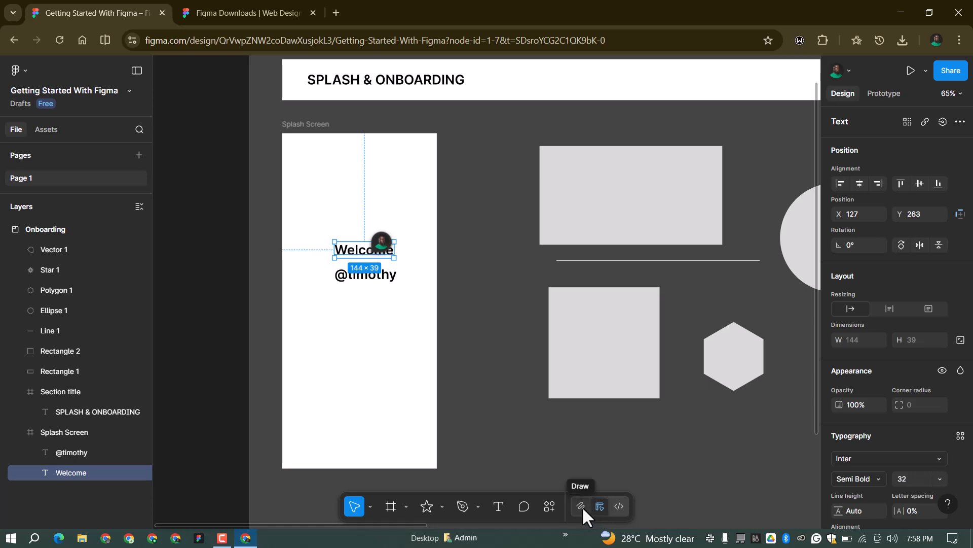
Open Dev Mode to view its upgrade offer and go back to Design Mode
left_click(619, 506)
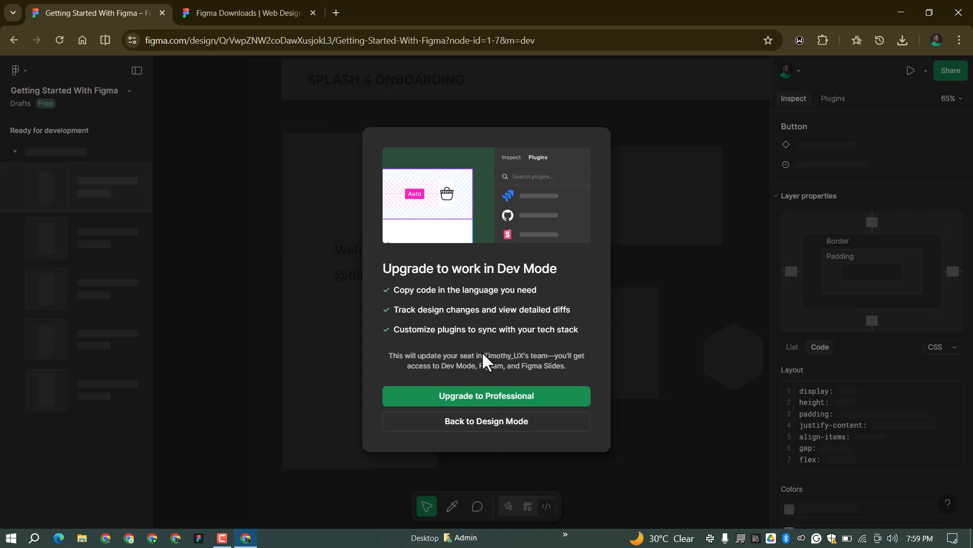
left_click(485, 422)
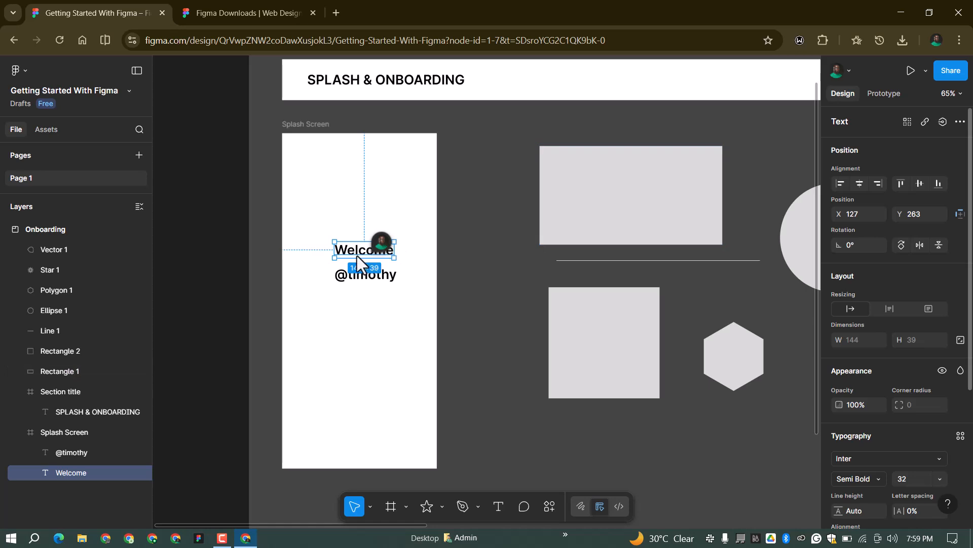
Examine the design properties of the Welcome text, the large rectangle and the Splash Screen frame
scroll(929, 361, "down", 4)
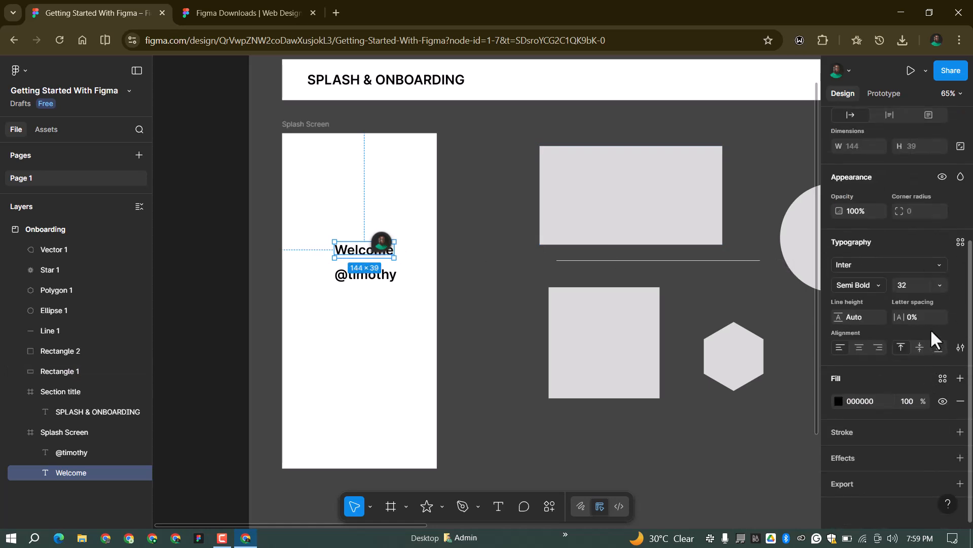
left_click(676, 174)
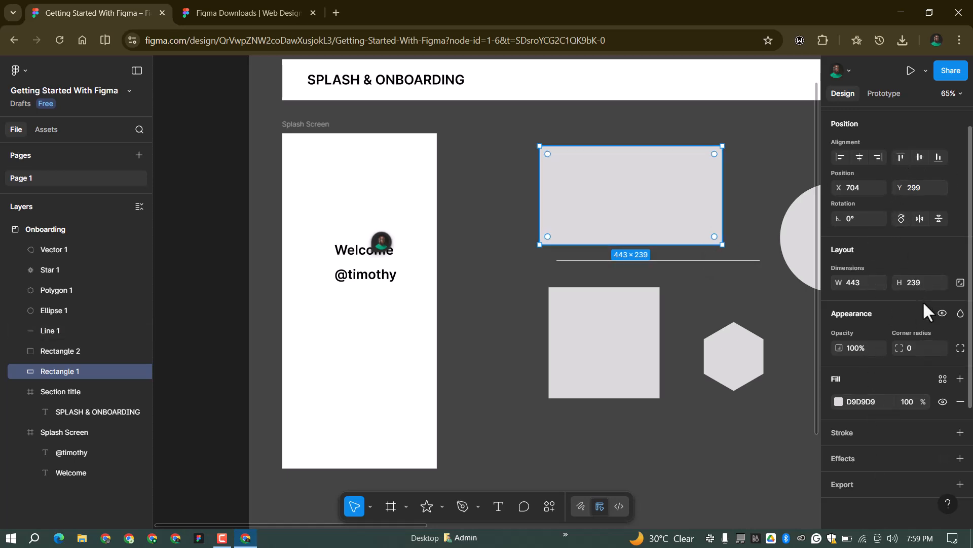
left_click(299, 124)
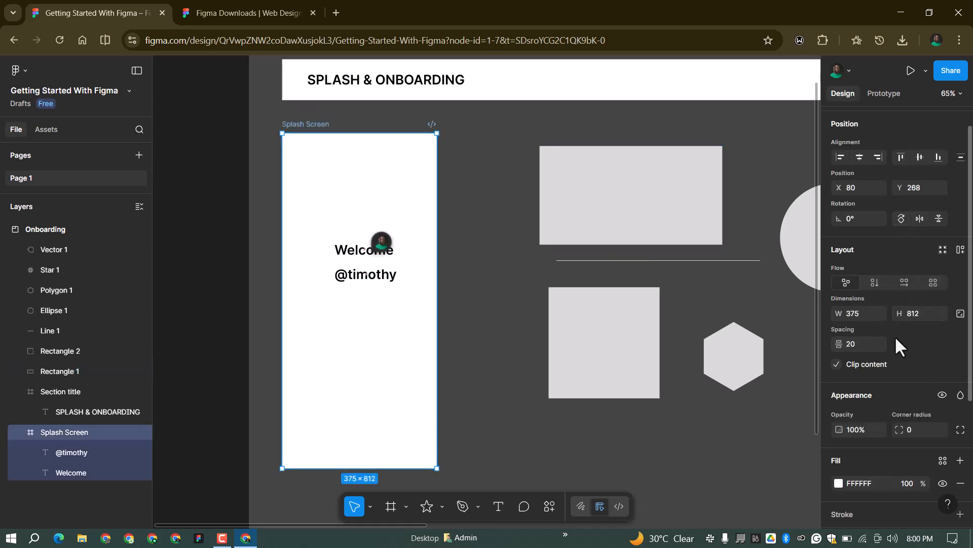
Place the image "Youtube - Cover@3x" at about 340 × 191 below the hexagon in the Onboarding section
scroll(513, 275, "down", 5)
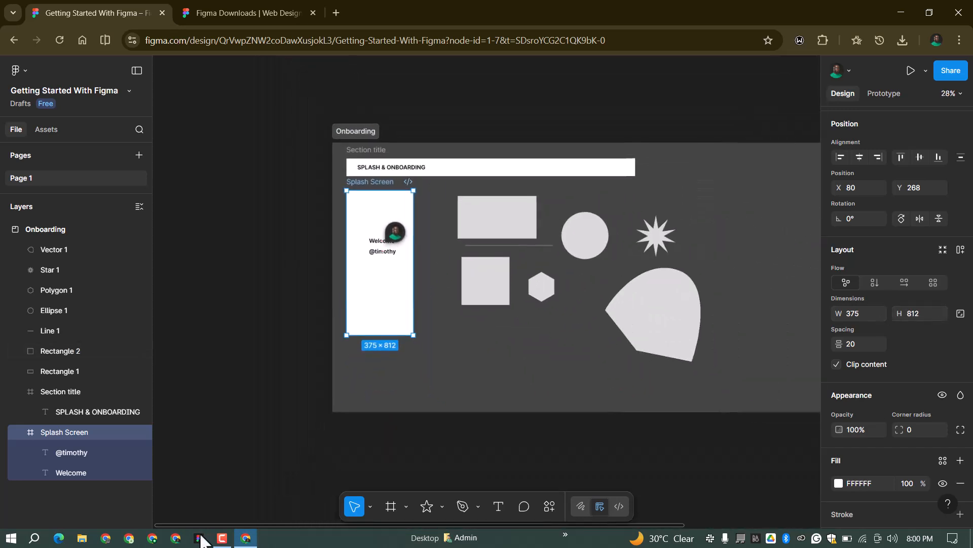
scroll(569, 238, "up", 2)
scroll(569, 238, "up", 1)
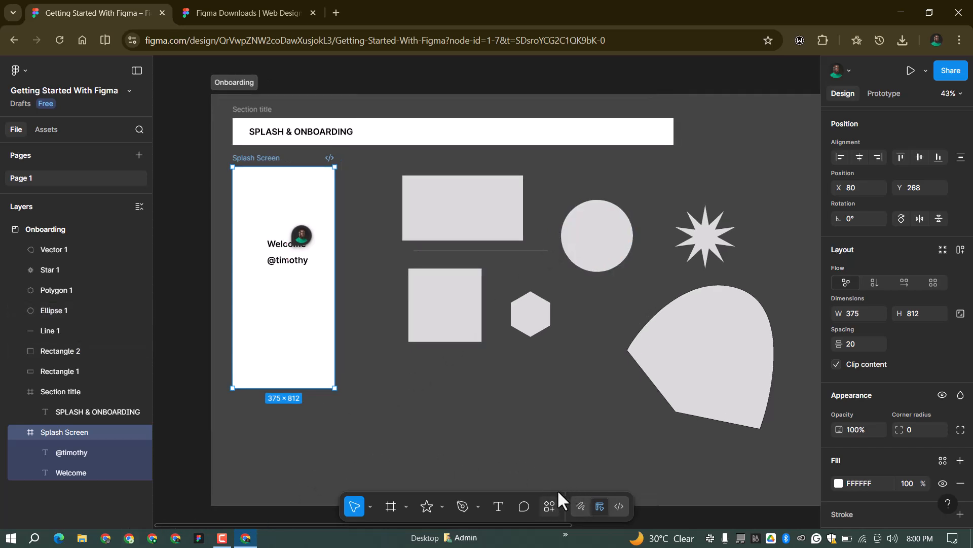
left_click(550, 505)
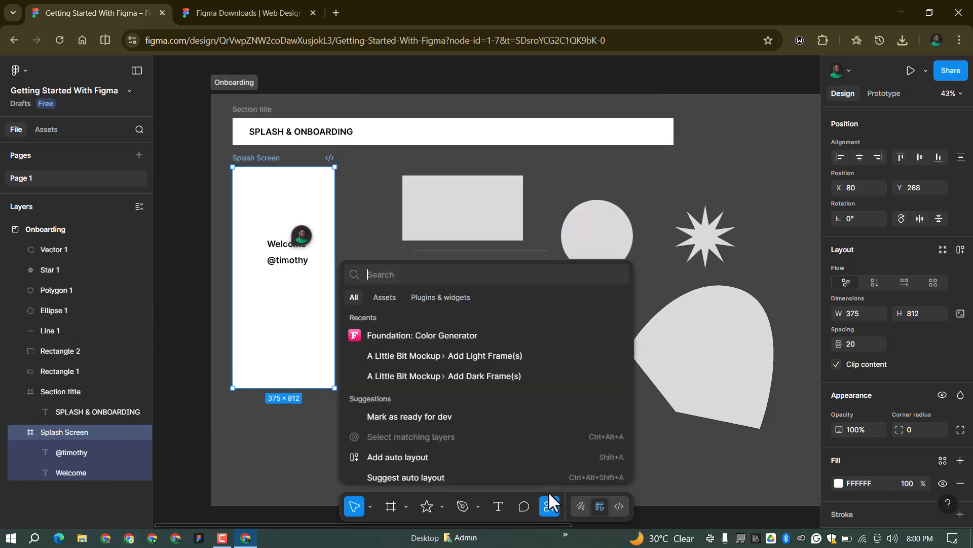
left_click(445, 506)
left_click(506, 481)
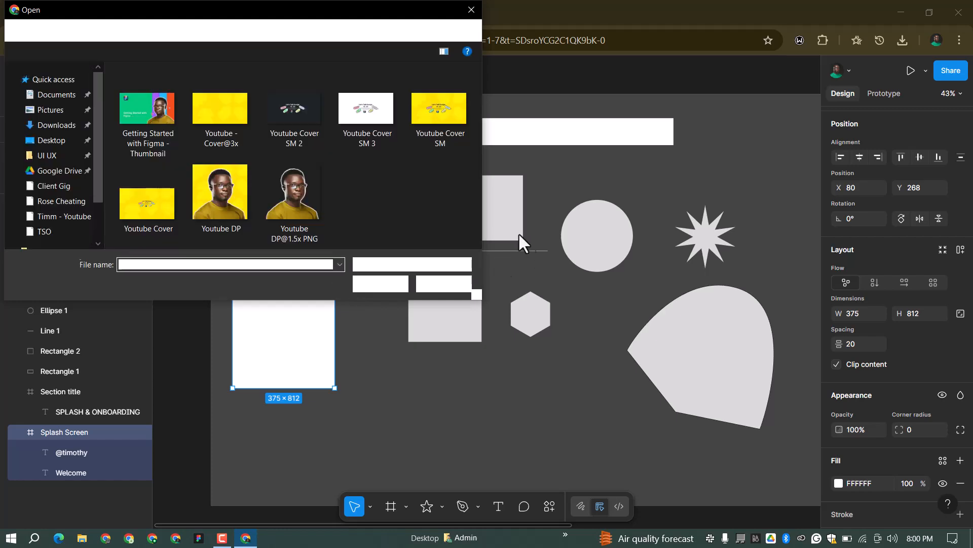
double_click(233, 119)
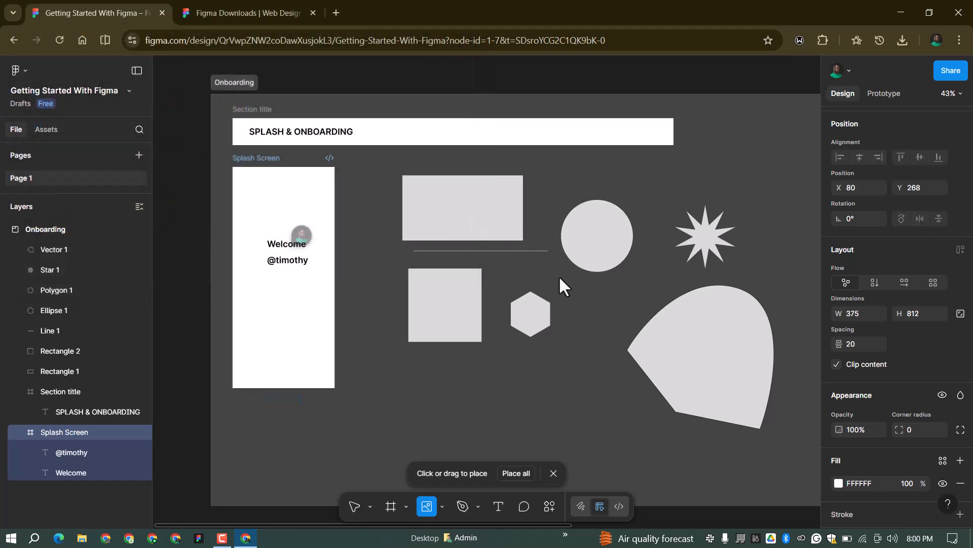
left_click(518, 471)
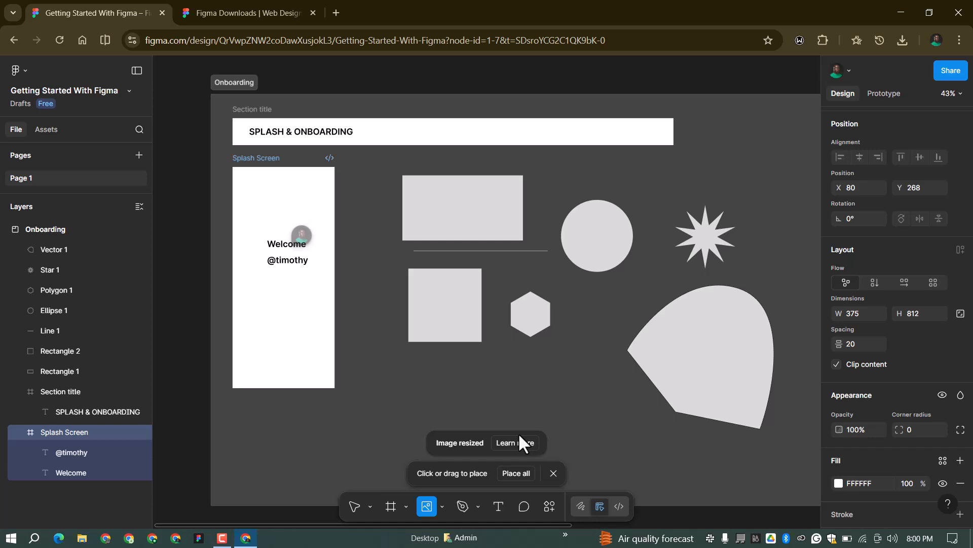
left_click_drag(517, 384, 611, 436)
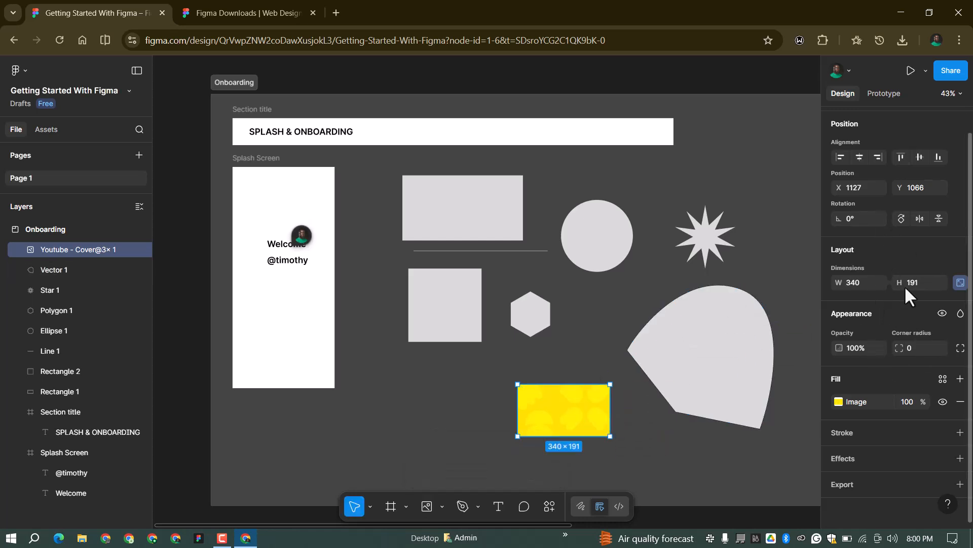
scroll(550, 249, "down", 2)
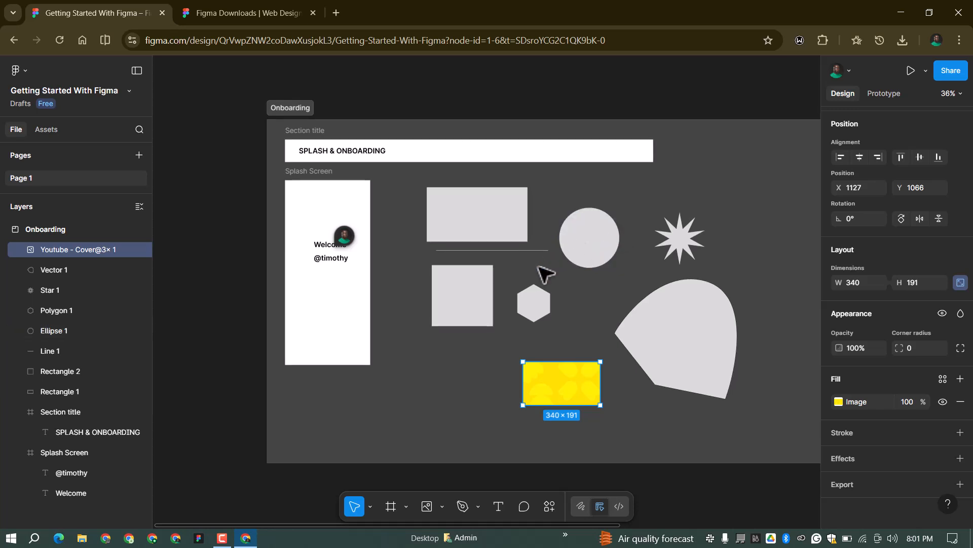
left_click(228, 537)
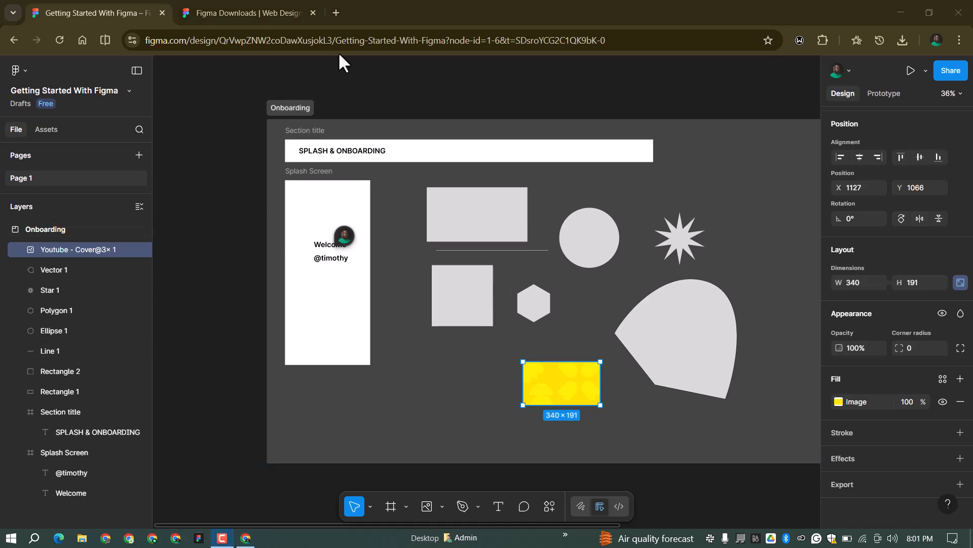